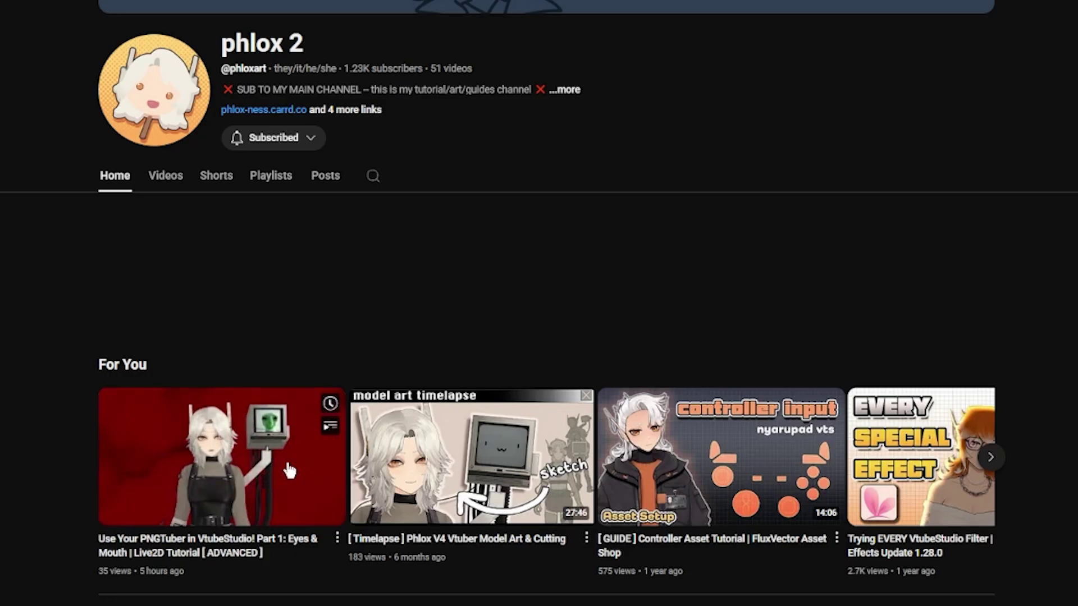
Open the video "Use Your PNGTuber in VtubeStudio! Part 1: Eyes & Mouth".
click(286, 466)
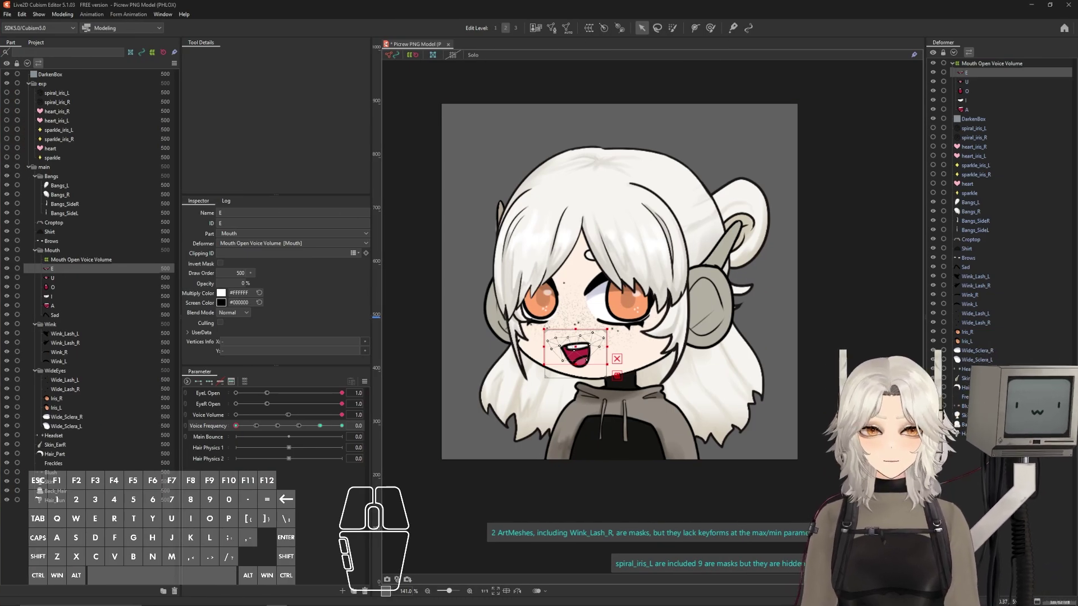
Select every object in the deformer hierarchy from Hair_Bun up to Mouth Open Voice Volume, excluding its child mouth shapes A, I, O, U and E.
click(977, 434)
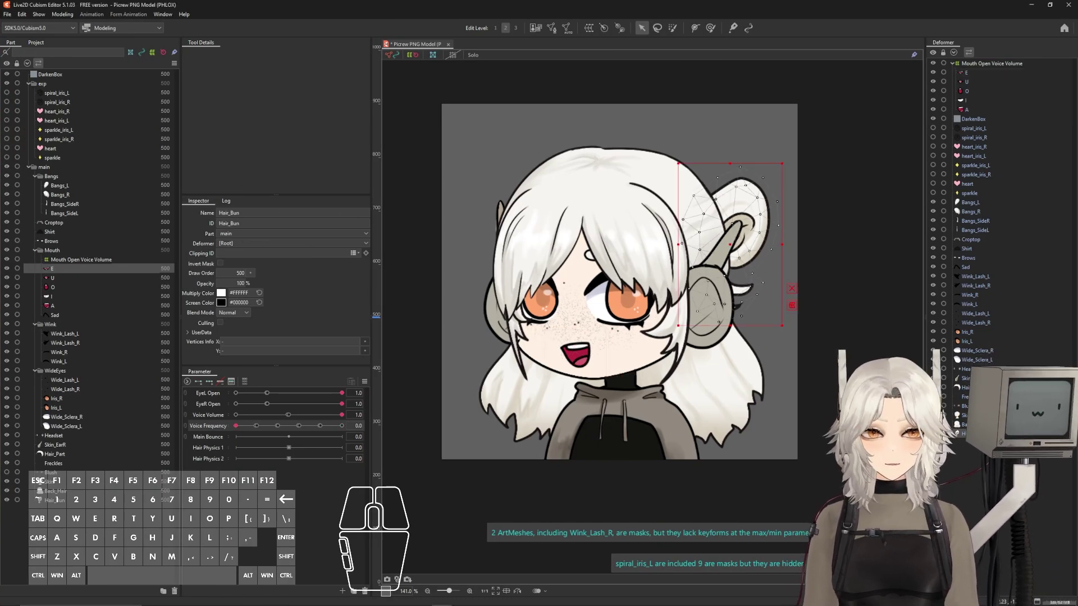
shift+click(982, 65)
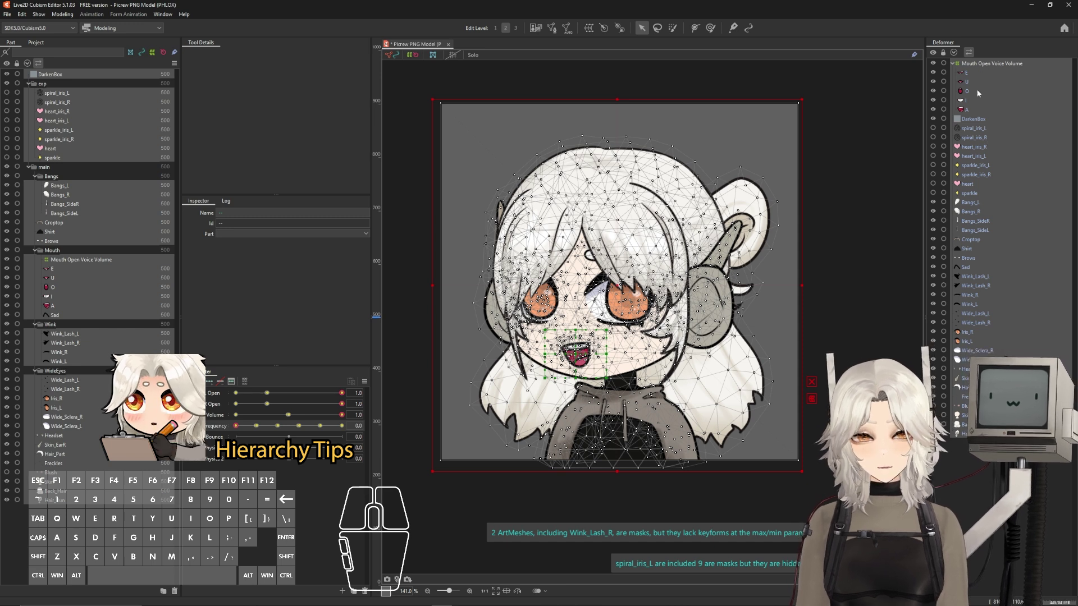
ctrl+click(980, 109)
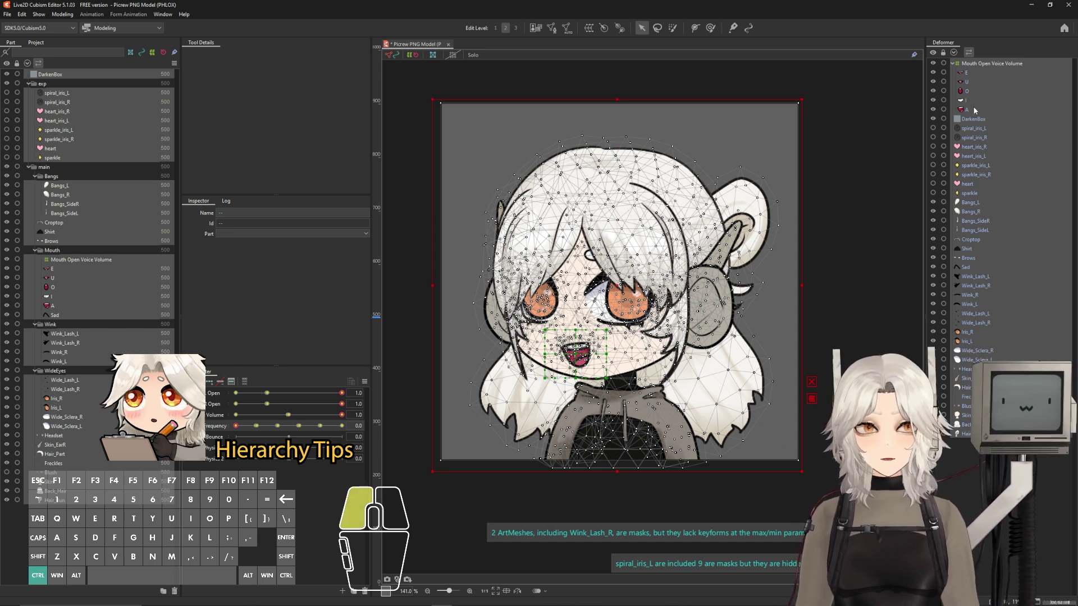
ctrl+click(973, 100)
ctrl+click(975, 91)
ctrl+click(976, 81)
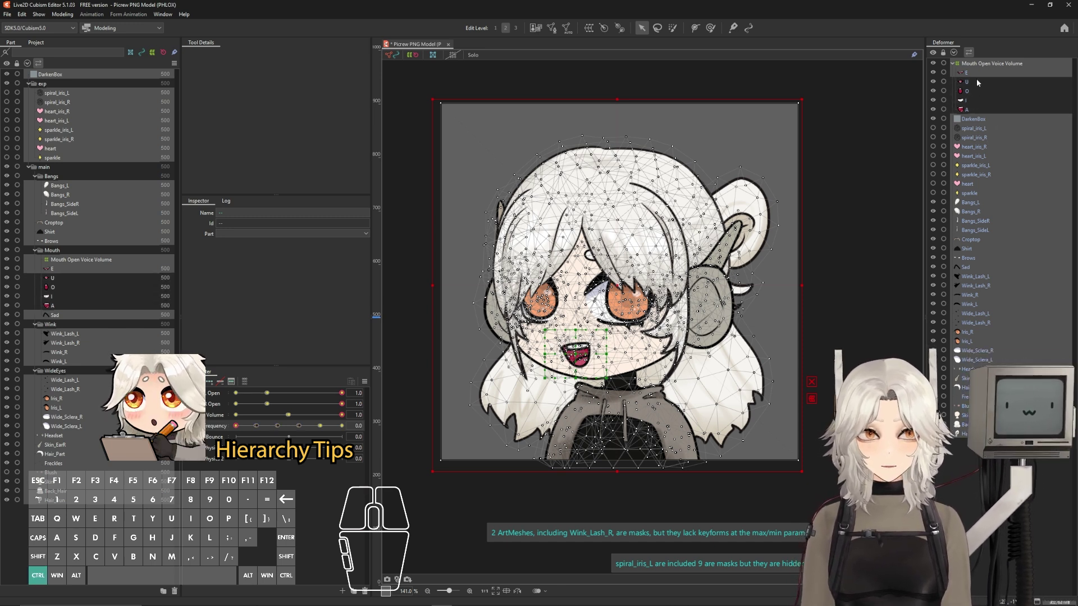
ctrl+click(976, 73)
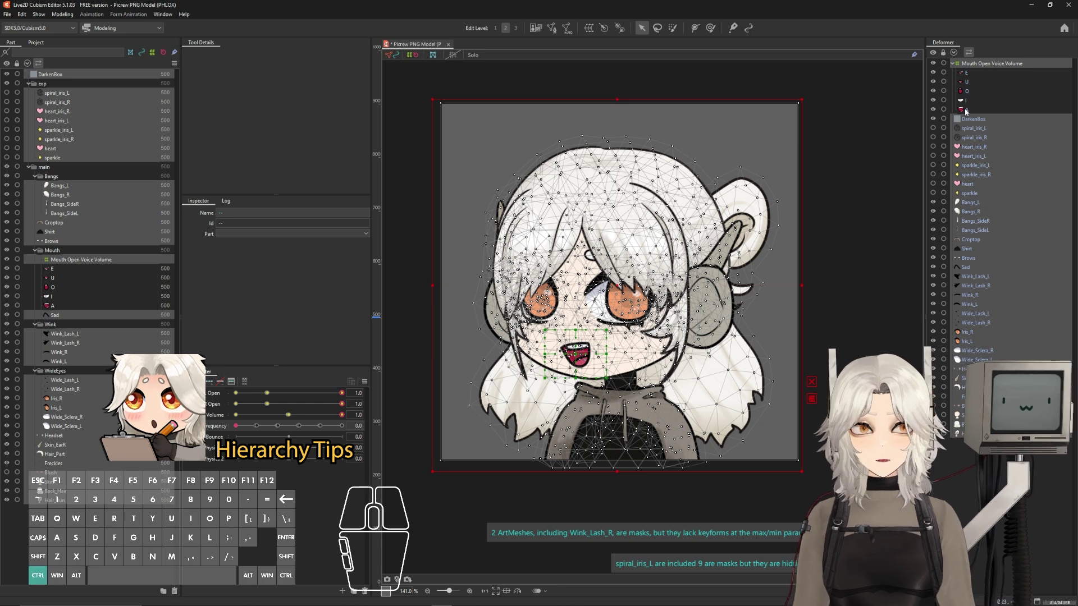
Try to create a parent warp deformer with mouth shapes A, I, O, U and E included, then exclude them from the selection again.
ctrl+click(974, 109)
ctrl+click(974, 100)
ctrl+click(974, 91)
ctrl+click(973, 82)
ctrl+click(971, 73)
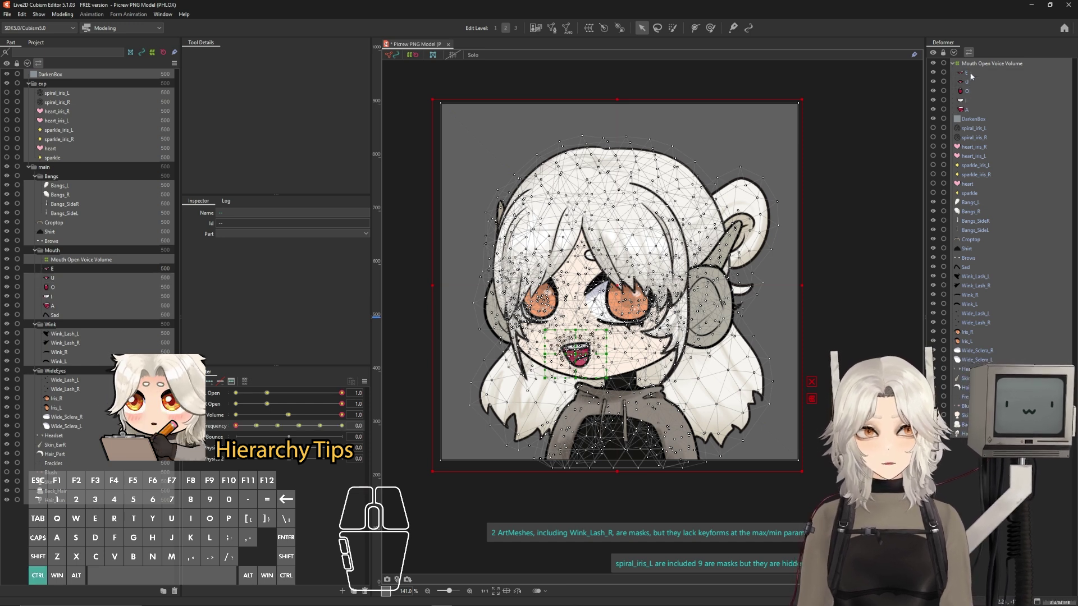
click(604, 28)
click(464, 402)
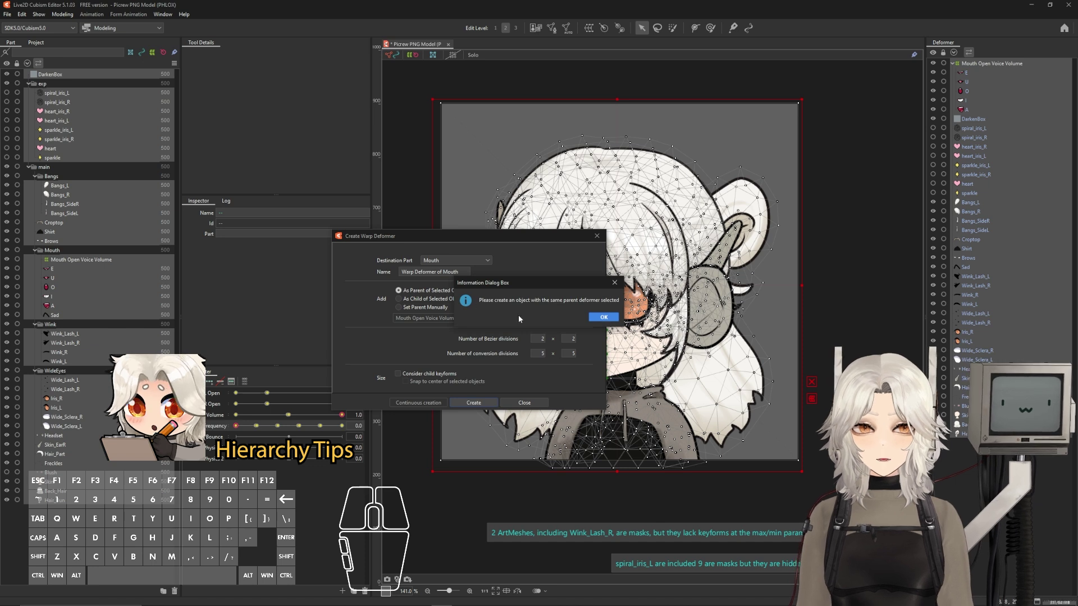
click(614, 282)
click(525, 402)
ctrl+click(965, 110)
ctrl+click(968, 100)
ctrl+click(970, 91)
ctrl+click(973, 82)
ctrl+click(975, 73)
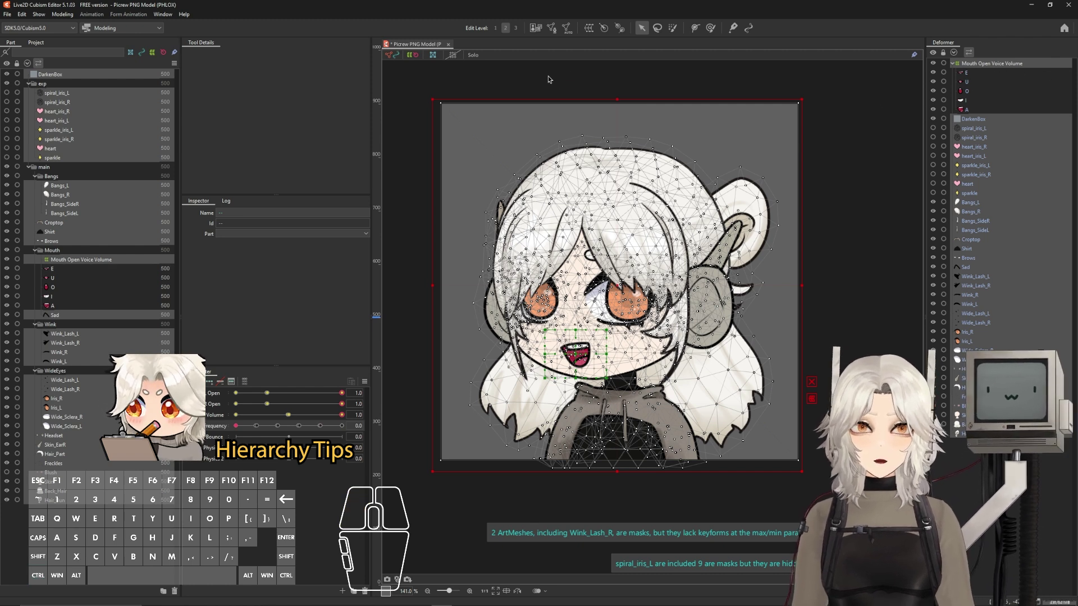
Create a warp deformer named Main bounce as parent of the selected objects and add three keyforms for it on the Main Bounce parameter.
click(588, 28)
triple_click(421, 271)
text(Main bounce)
click(473, 403)
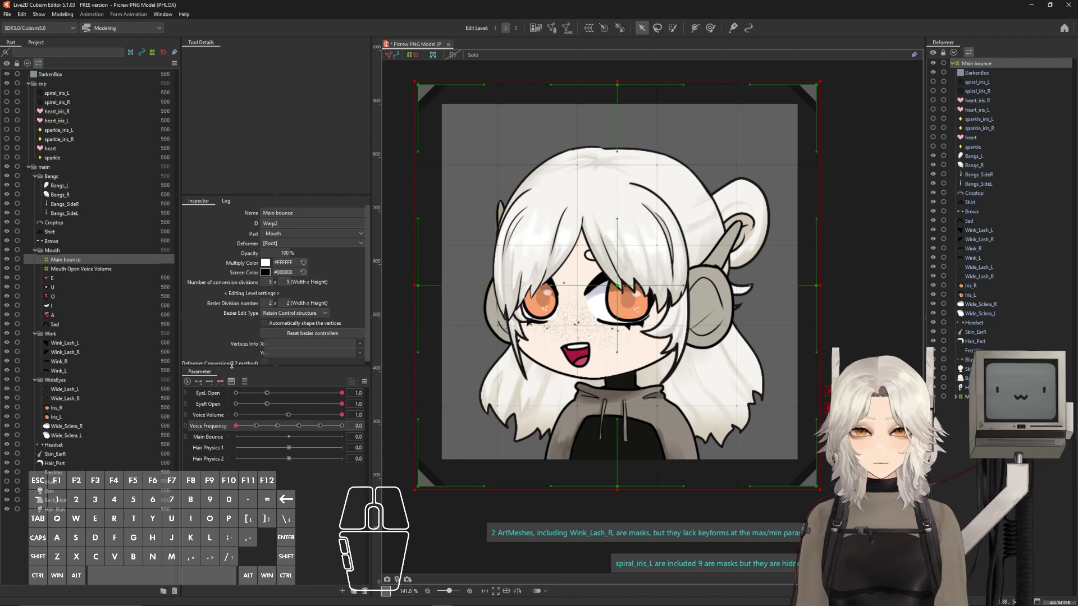
click(206, 438)
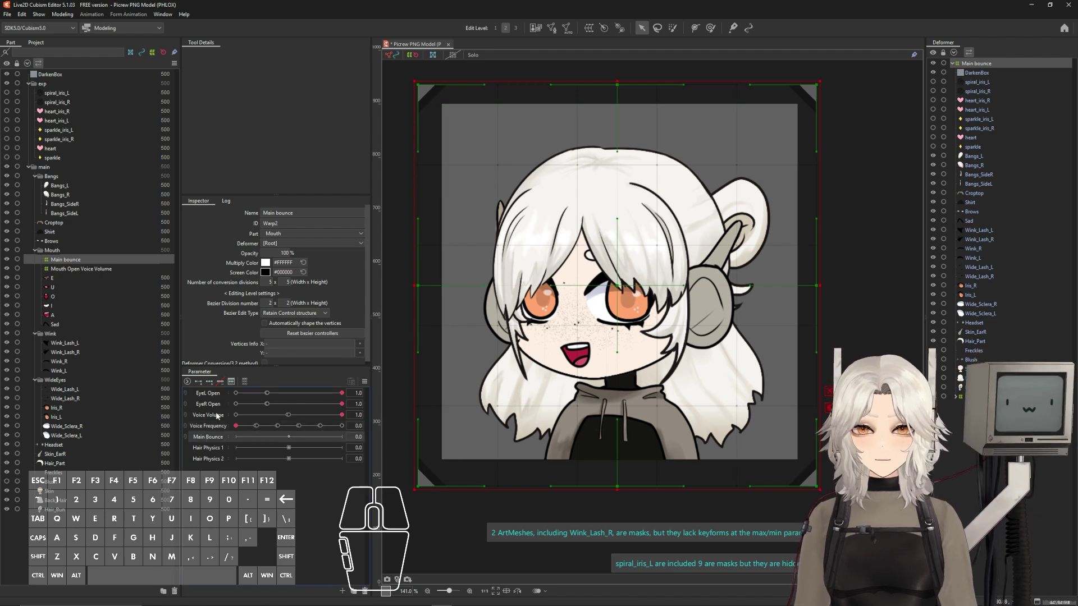
click(209, 382)
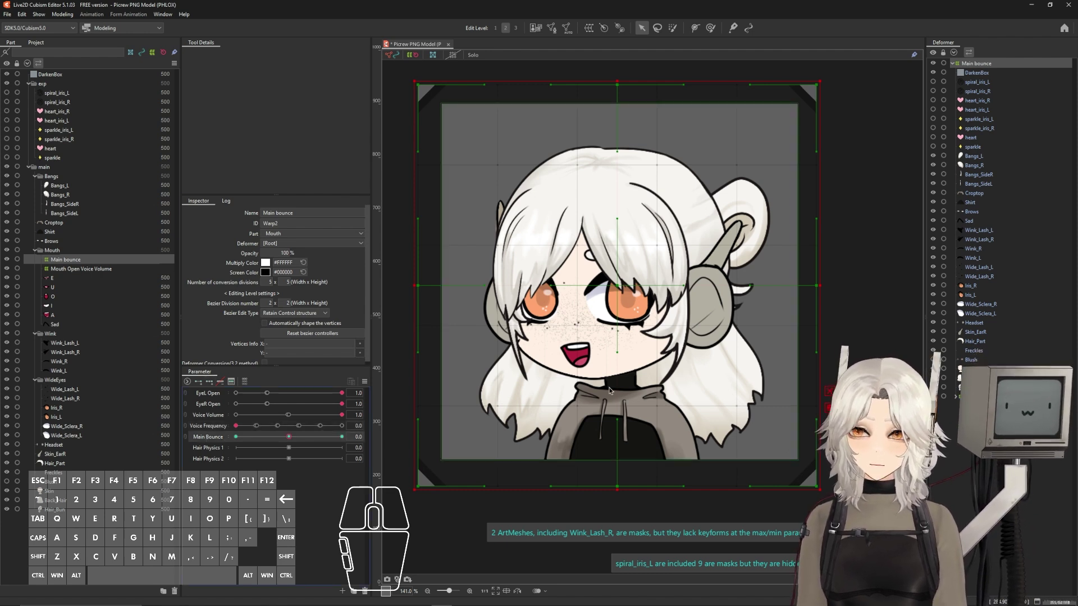
Set Main Bounce to 1.0, narrow the Main bounce deformer evenly from both sides to about half its width, and stretch it upward.
drag(288, 436, 347, 442)
click(388, 436)
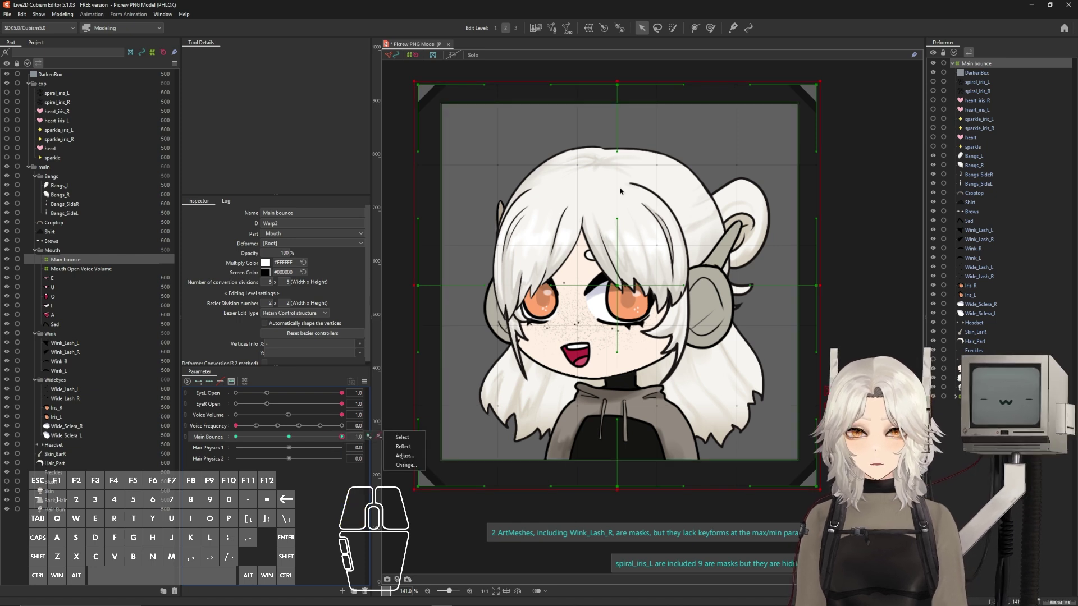
scroll(763, 303, down, 2)
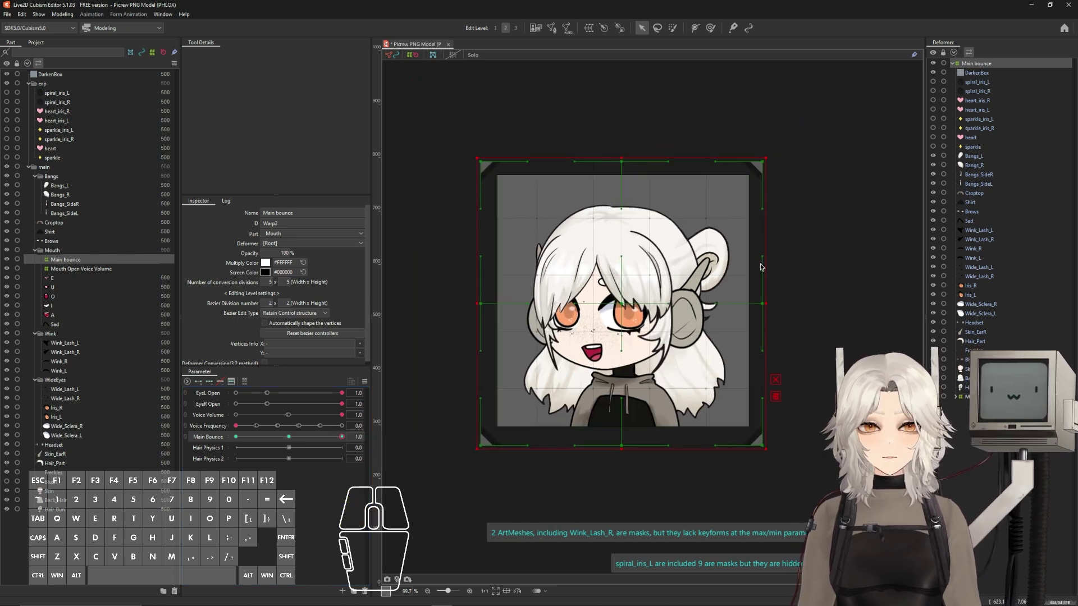
key(alt)
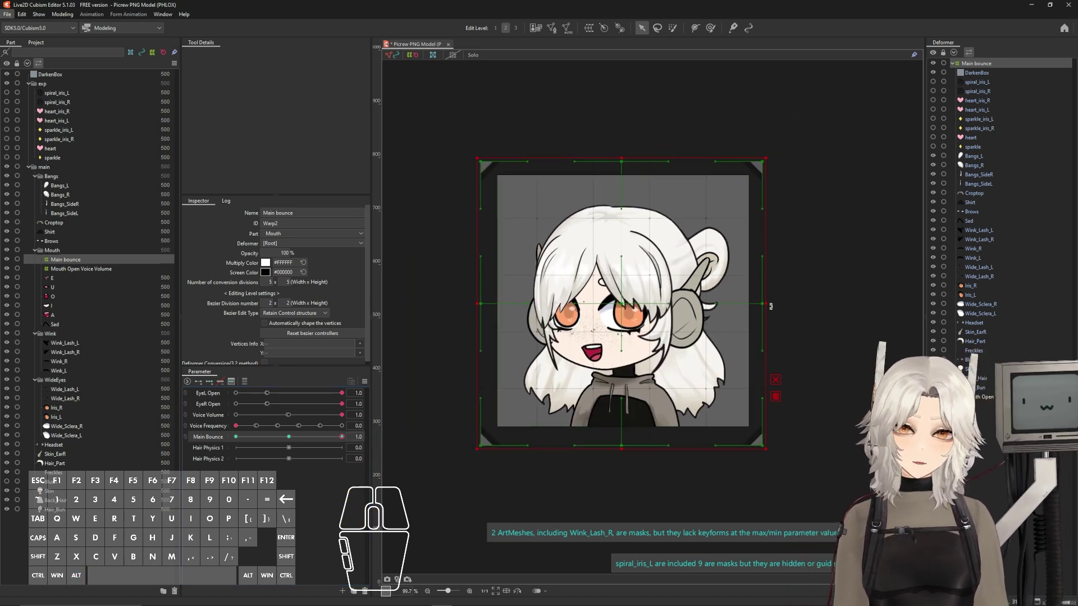
scroll(764, 303, up, 6)
scroll(706, 300, down, 2)
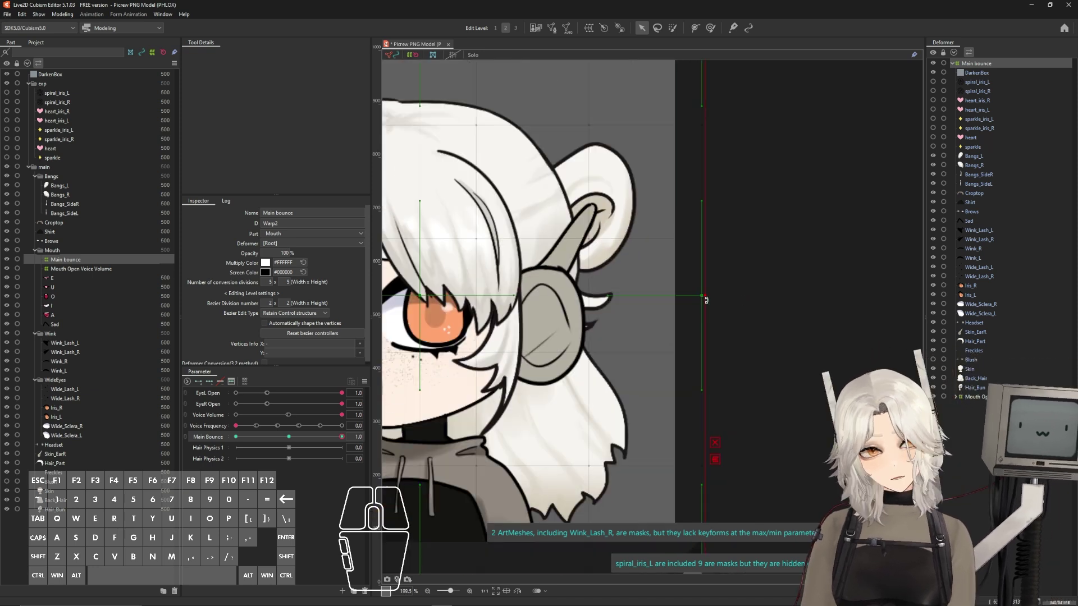
drag(694, 299, 808, 299)
scroll(807, 300, down, 1)
drag(816, 299, 715, 298)
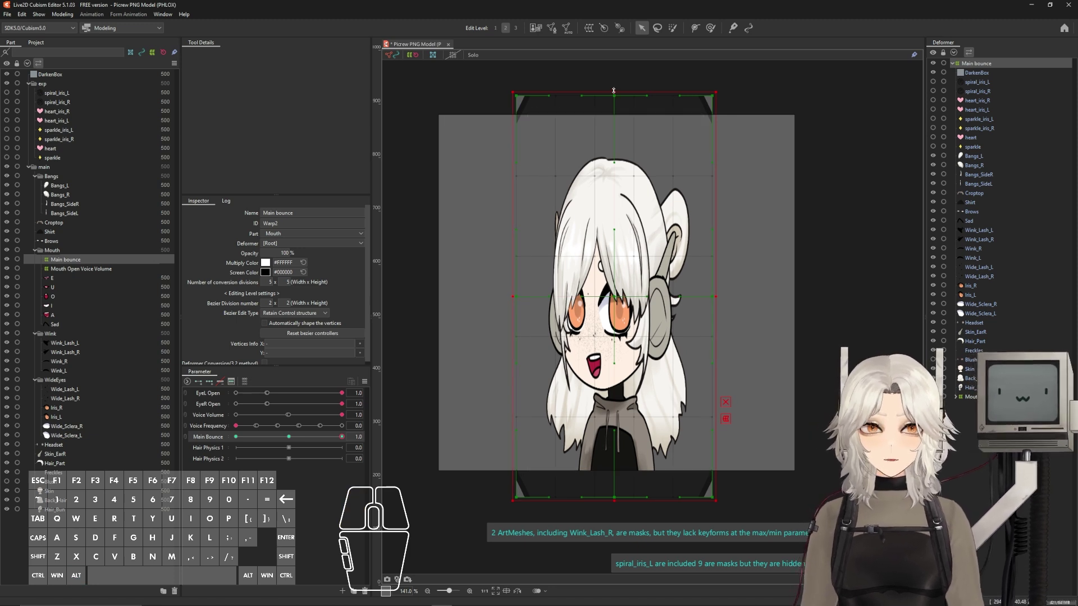
drag(614, 91, 615, 56)
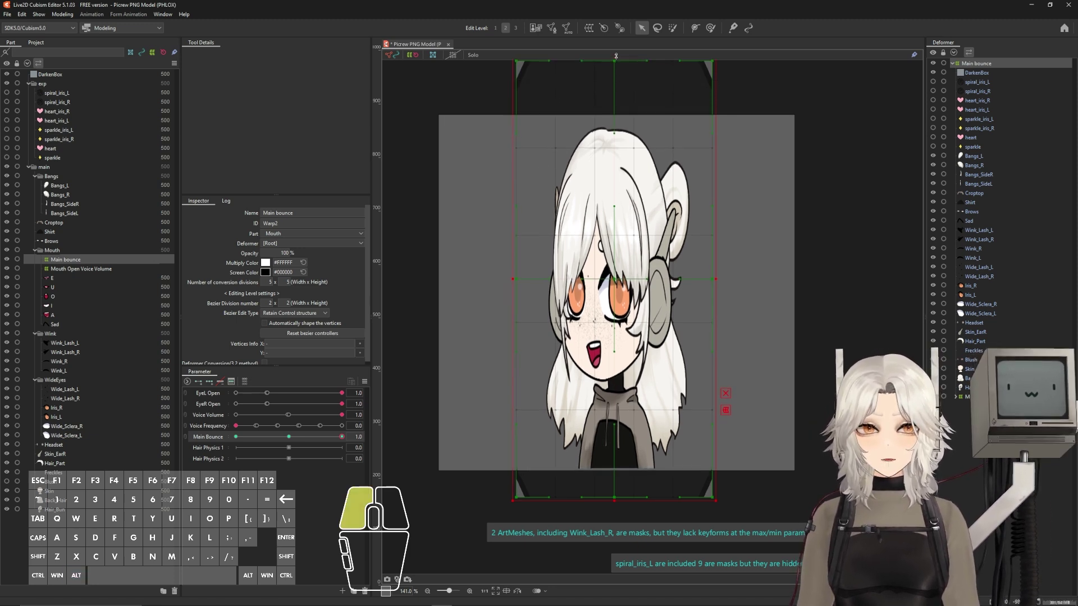
Shift the stretched Main bounce deformer slightly down so the hoodie's lower edge meets the canvas edge.
scroll(608, 455, up, 2)
scroll(608, 456, up, 3)
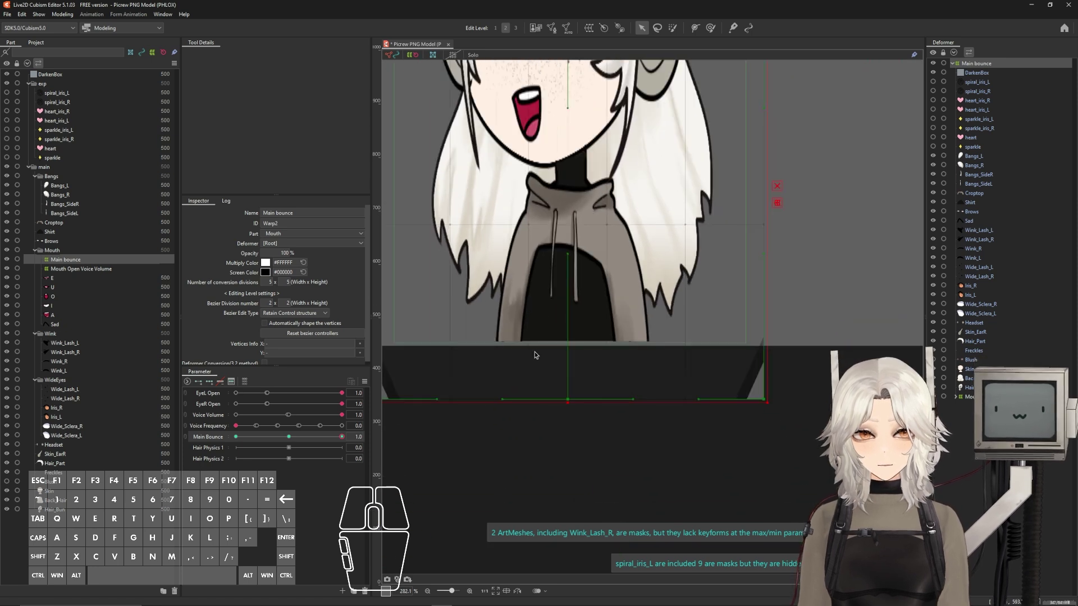
scroll(597, 237, down, 3)
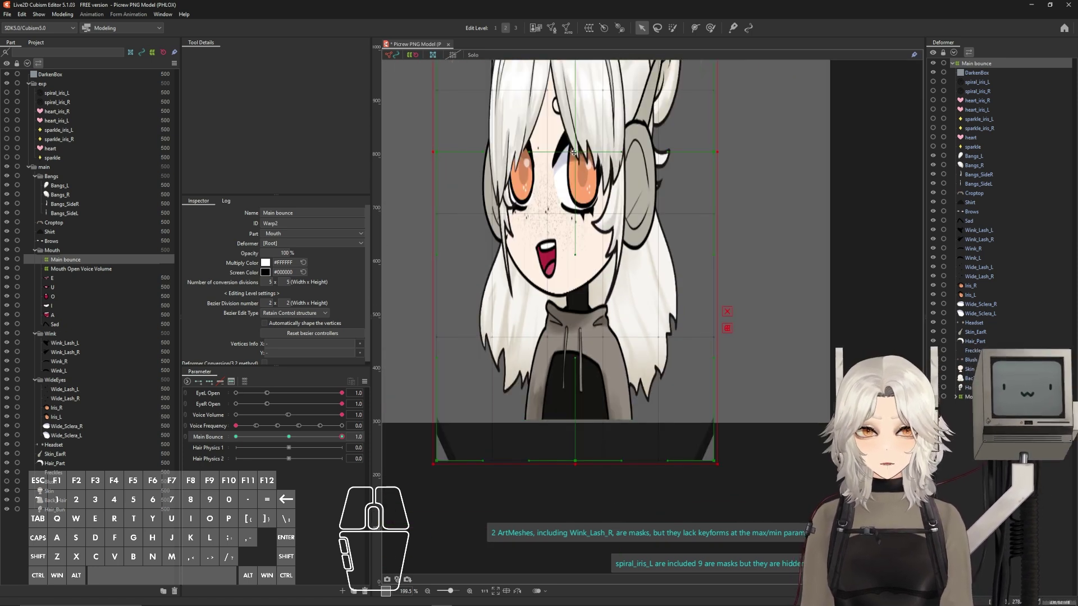
key(shift)
key(shift)
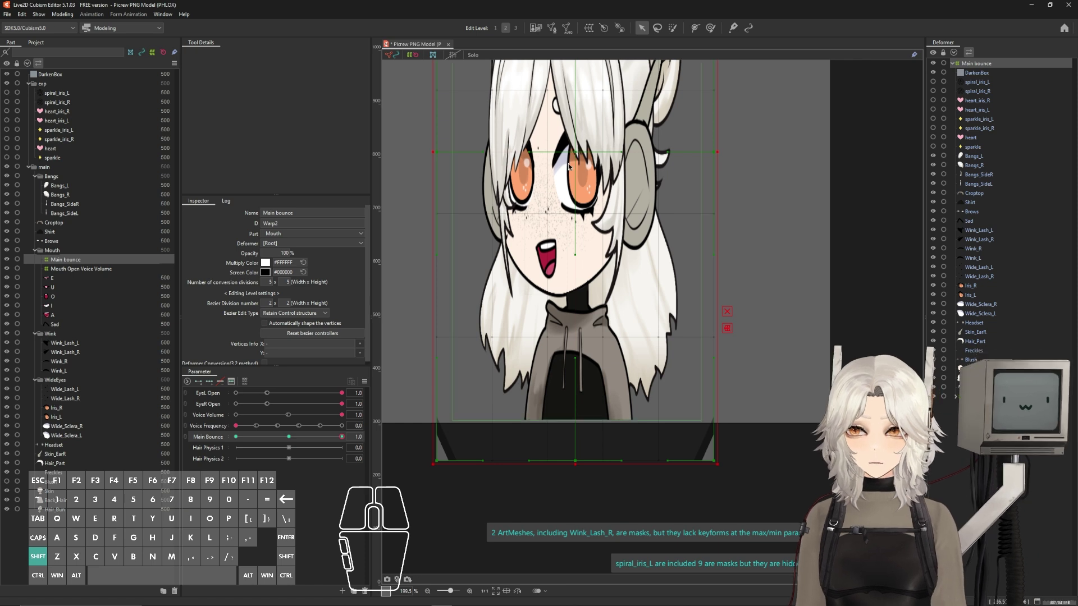
drag(575, 150, 575, 155)
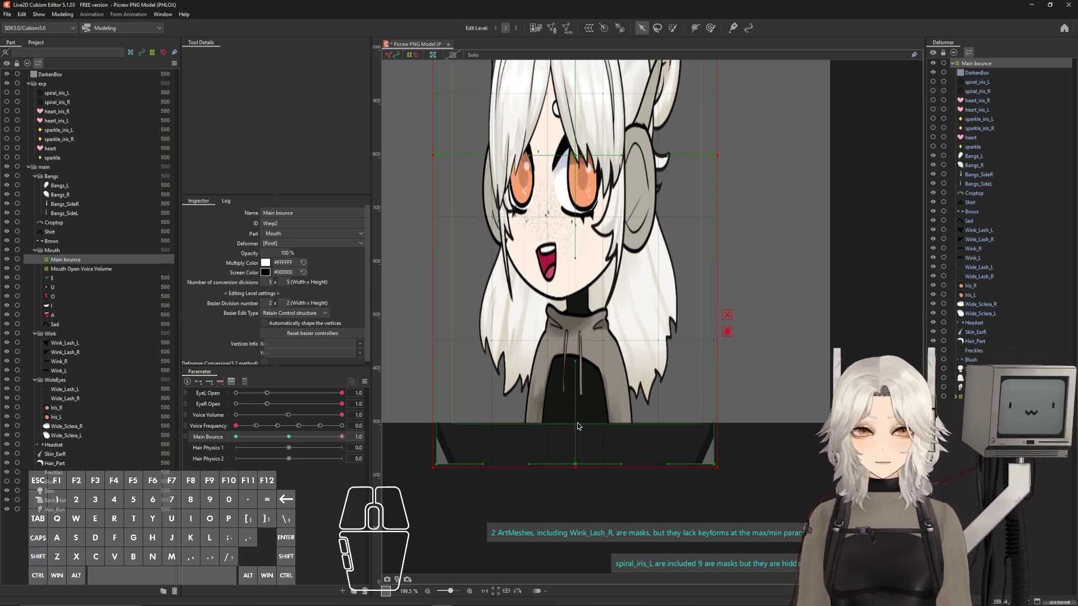
Set Main Bounce to -1.0, widen the Main bounce deformer evenly on both sides, and squash it down from its upper edge.
scroll(597, 432, down, 2)
click(289, 437)
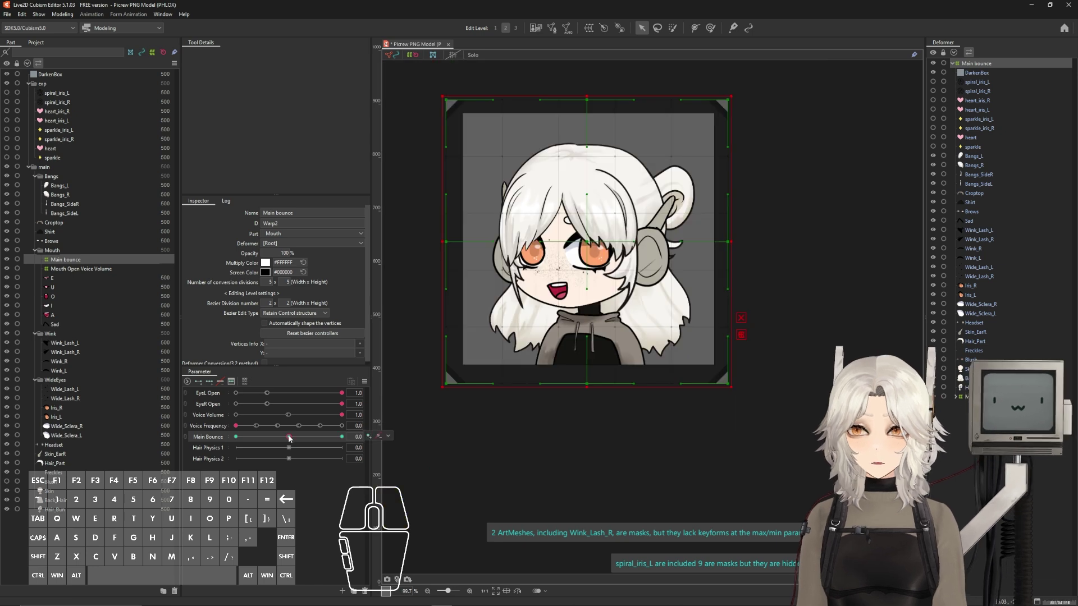
drag(289, 438, 236, 437)
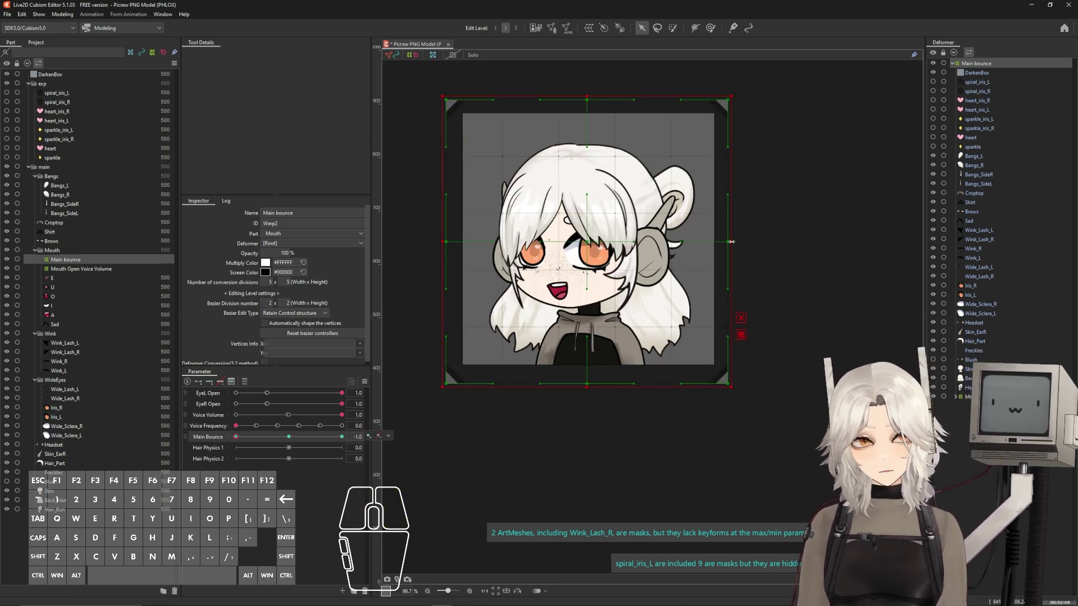
drag(732, 241, 785, 241)
drag(587, 97, 586, 135)
Shift the squashed deformer slightly up to line the hoodie up with the canvas edge, and return Main Bounce to 0.0.
scroll(589, 145, up, 5)
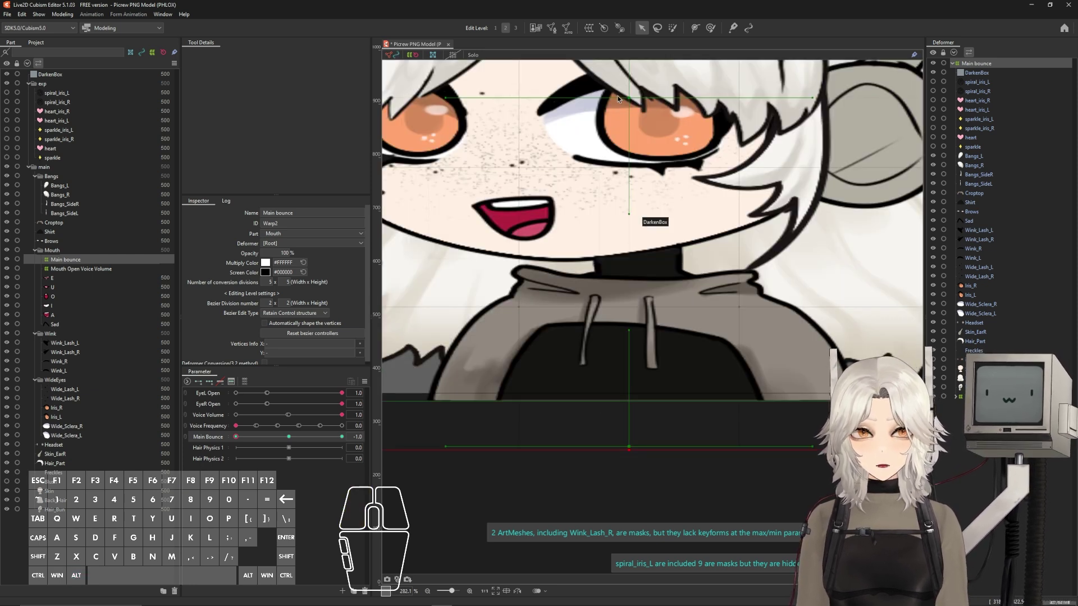
drag(626, 98, 626, 94)
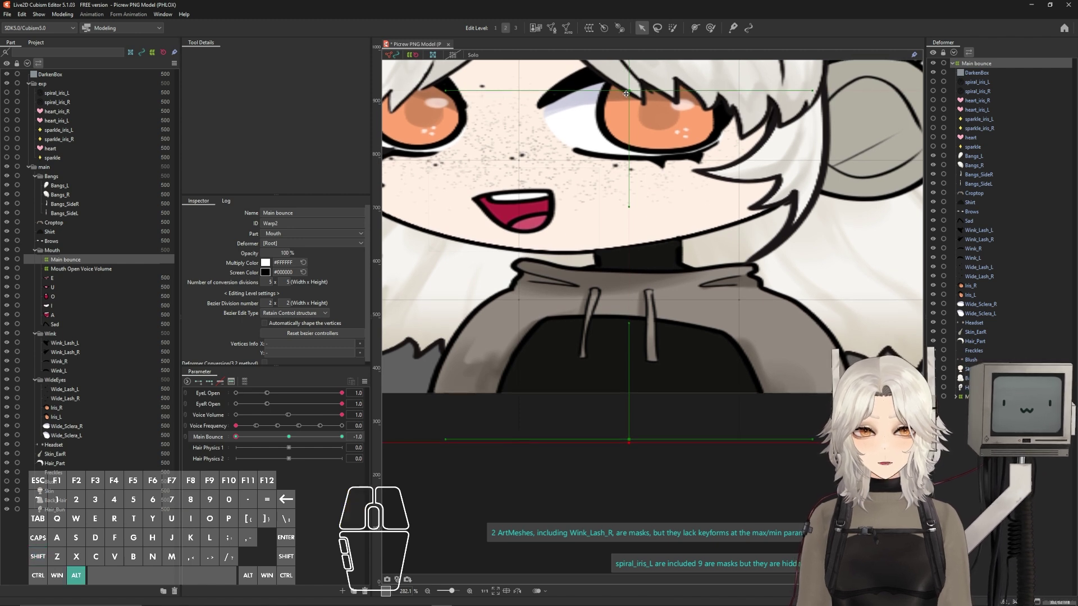
scroll(492, 293, down, 5)
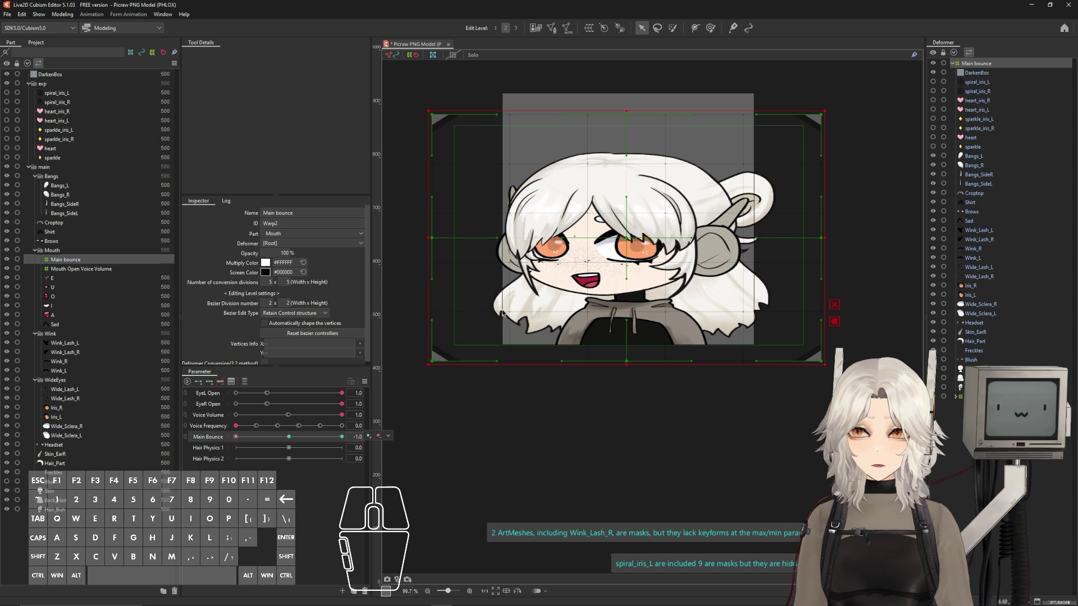
mouse_move(289, 437)
mouse_down()
mouse_move(342, 437)
mouse_move(194, 437)
mouse_move(373, 443)
mouse_move(215, 444)
mouse_move(289, 437)
mouse_up()
scroll(763, 401, up, 2)
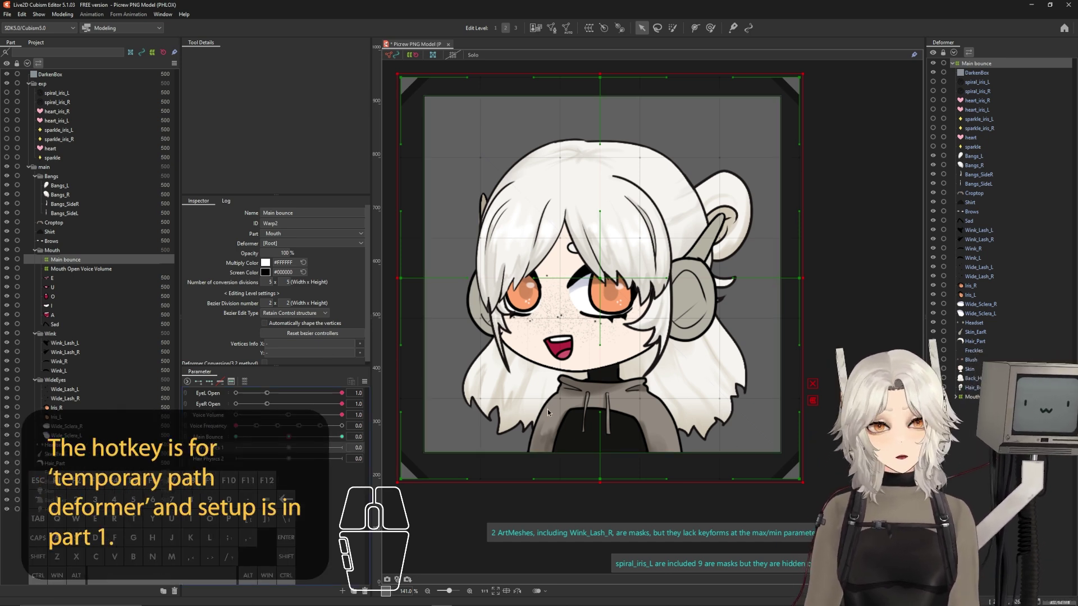
Select Bangs_R and toggle the visibility of Bangs_SideL, Bangs_SideR, Back_Hair and Hair_Bun off and on to identify the hair pieces.
click(602, 254)
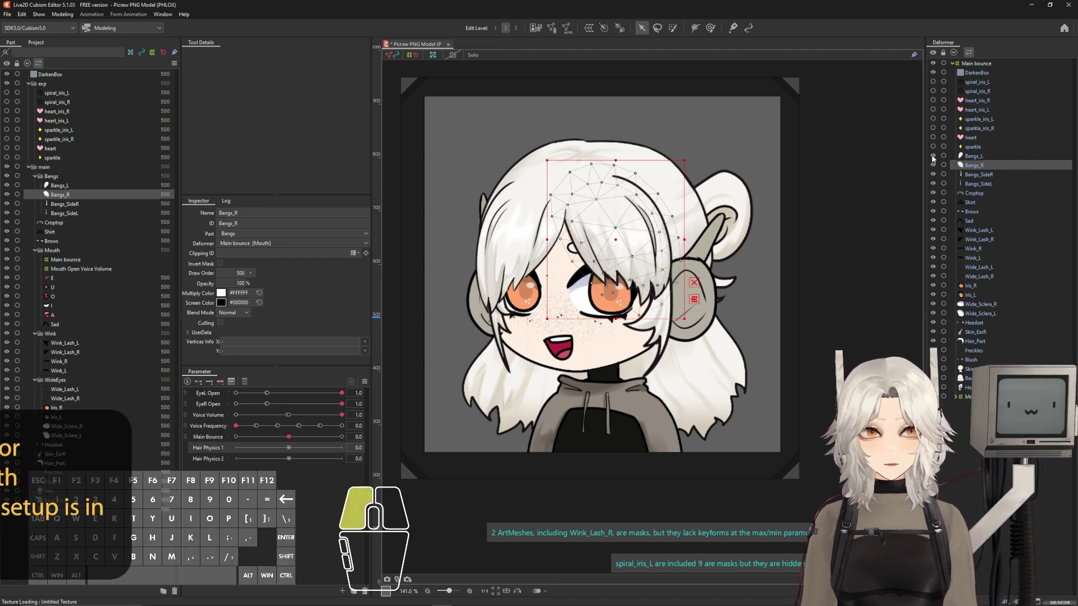
click(934, 184)
click(933, 174)
click(933, 174)
click(934, 183)
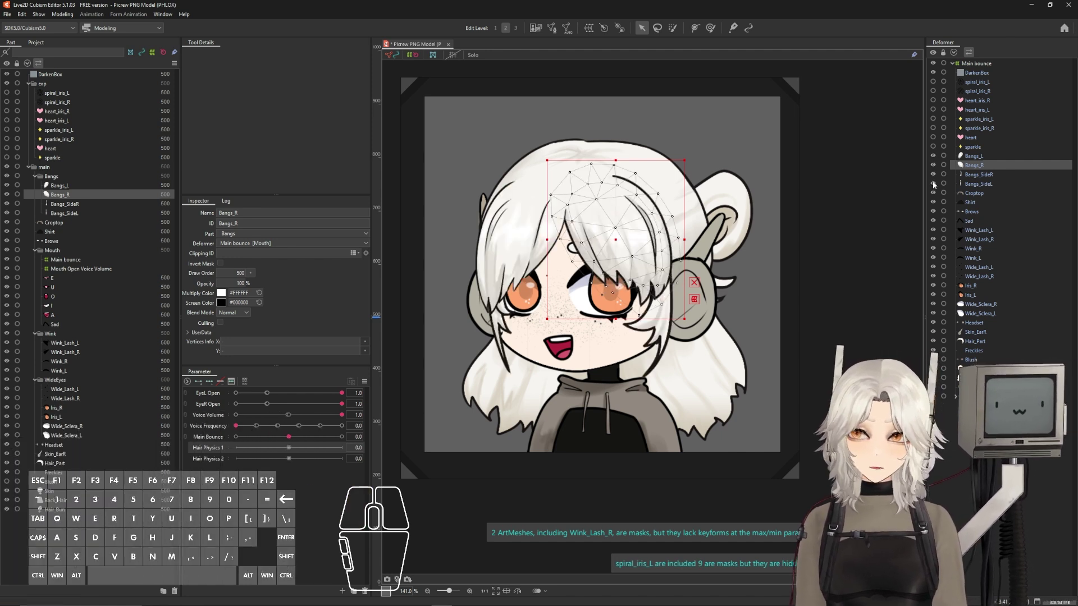
click(933, 378)
click(933, 377)
click(933, 387)
click(933, 388)
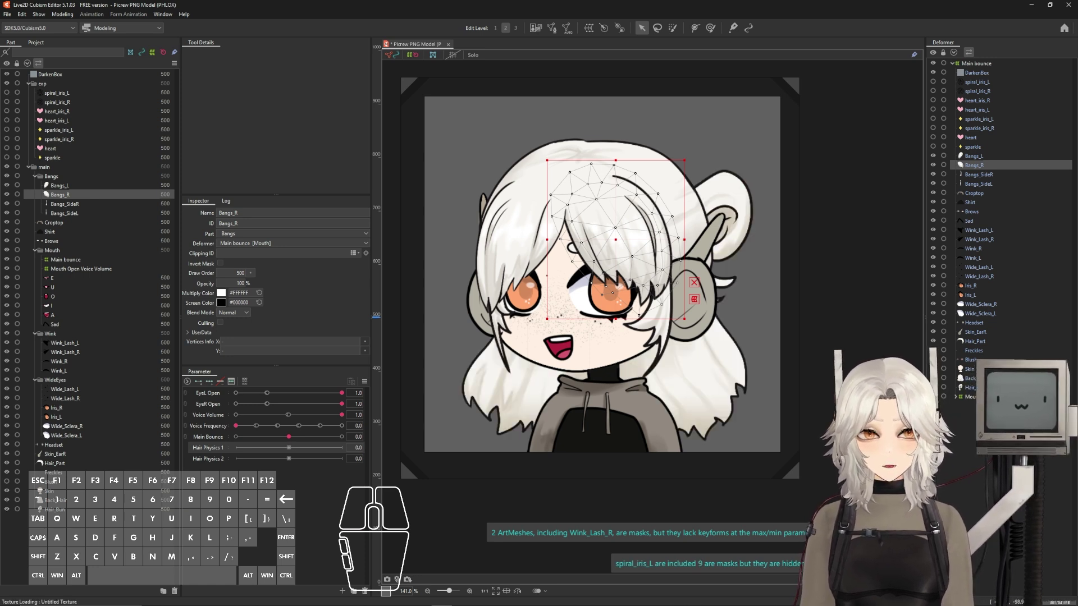
Add three keyforms for Bangs_R on the Hair Physics 1 parameter.
scroll(695, 188, up, 2)
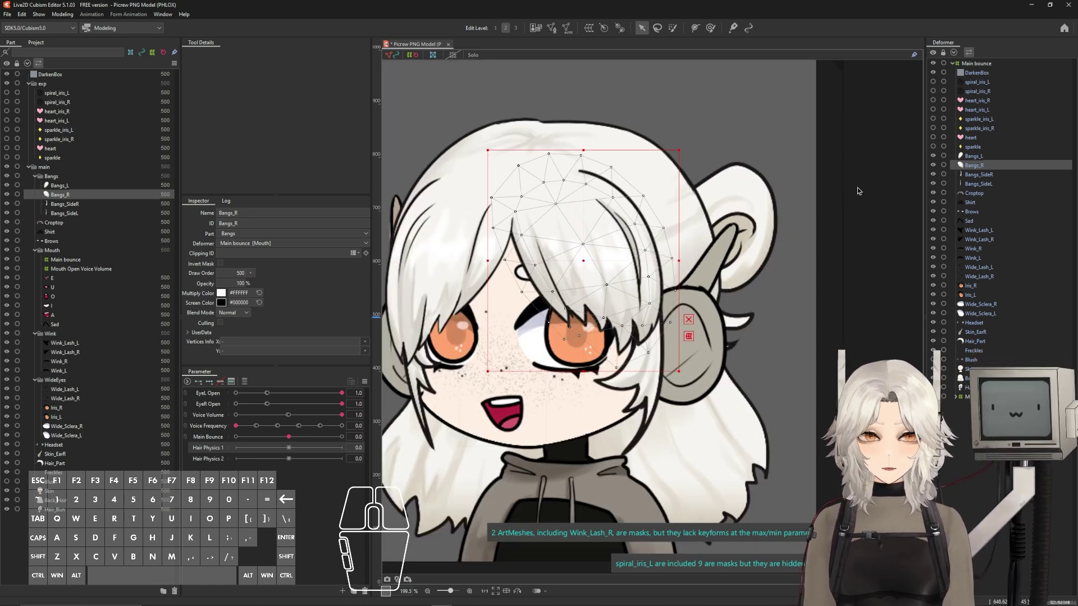
drag(586, 236, 631, 214)
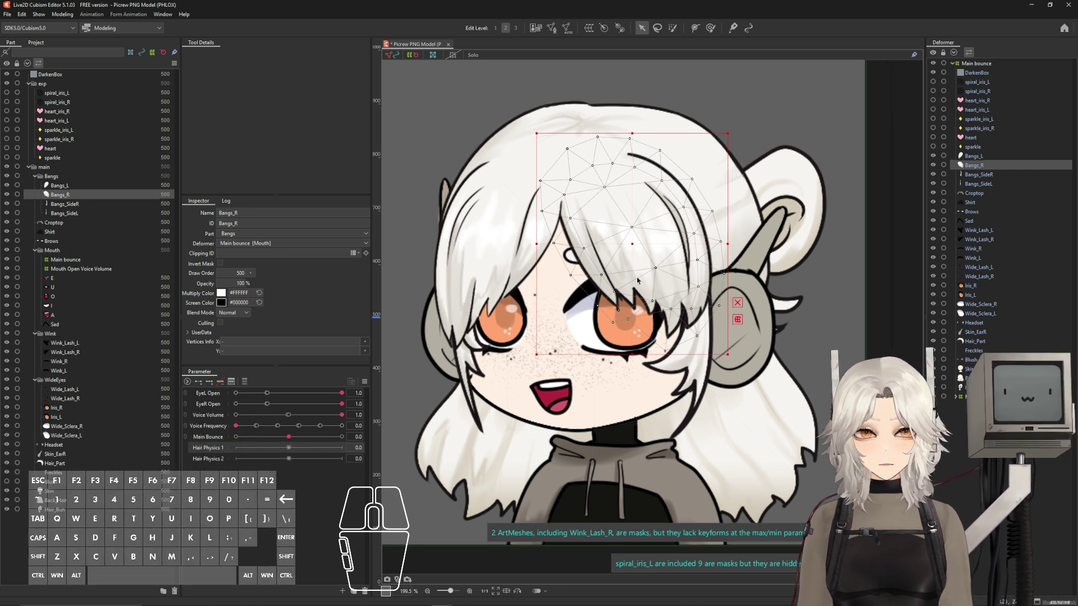
scroll(656, 282, down, 1)
drag(570, 264, 534, 247)
scroll(534, 247, up, 1)
drag(621, 261, 615, 252)
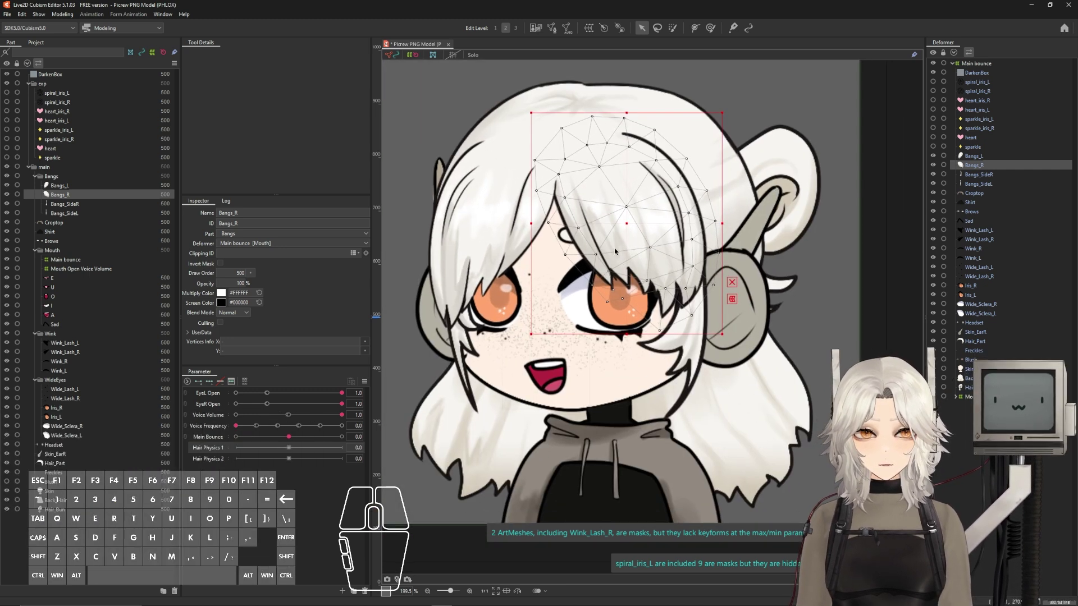
drag(553, 278, 558, 282)
click(974, 167)
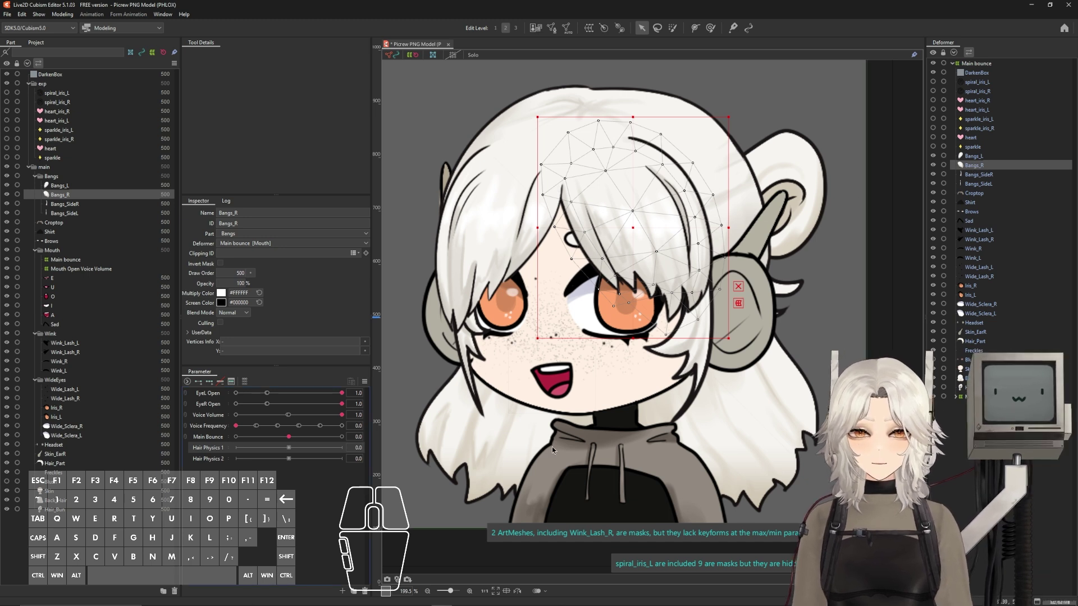
click(216, 449)
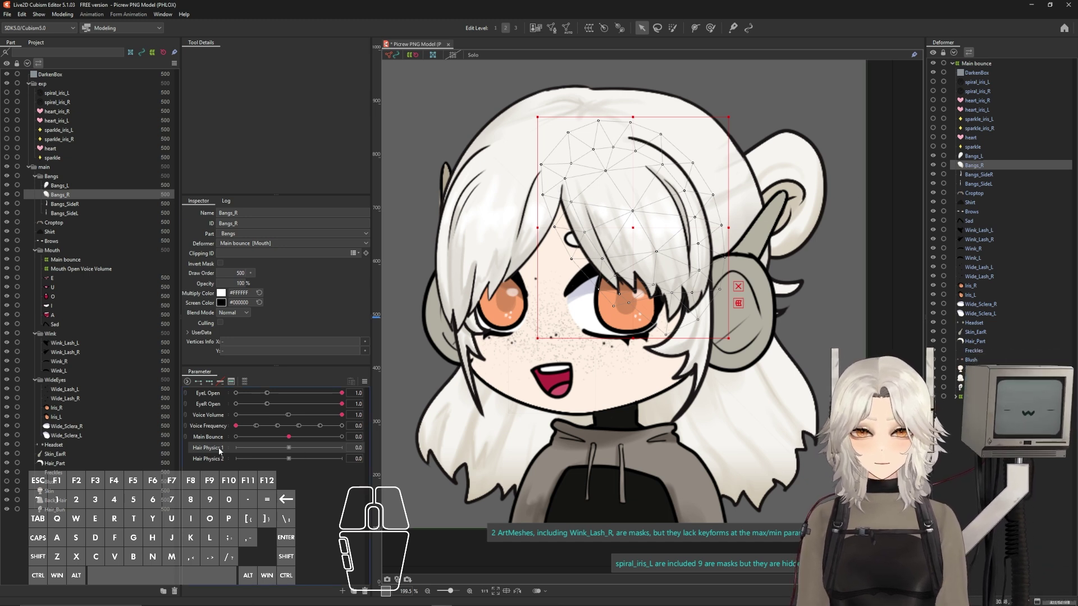
click(211, 383)
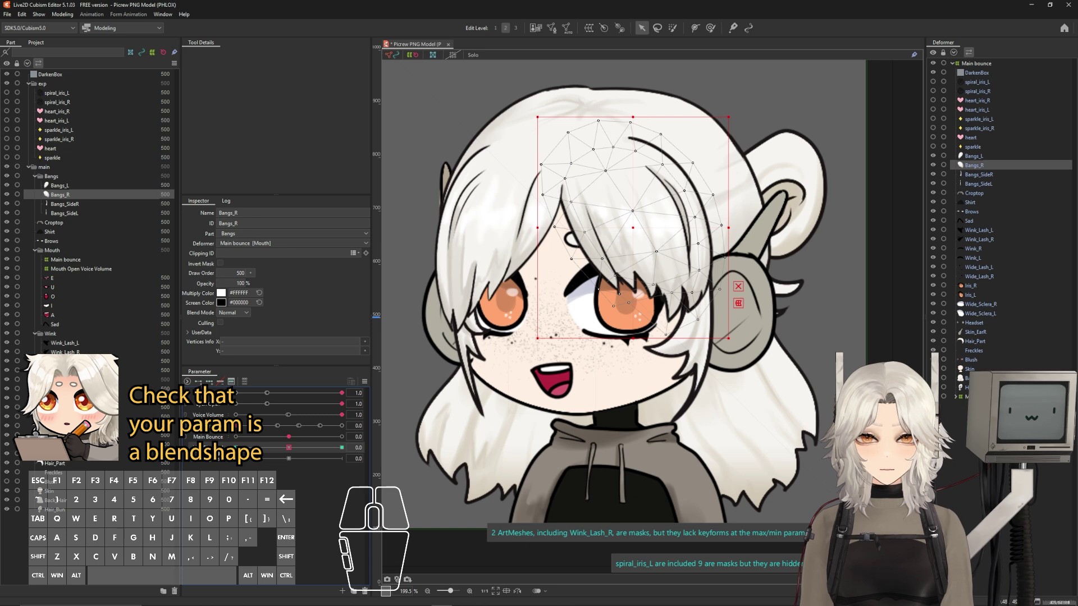
click(220, 381)
Check in the parameter settings that Hair Physics 1 is a blend shape.
right_click(208, 447)
click(230, 454)
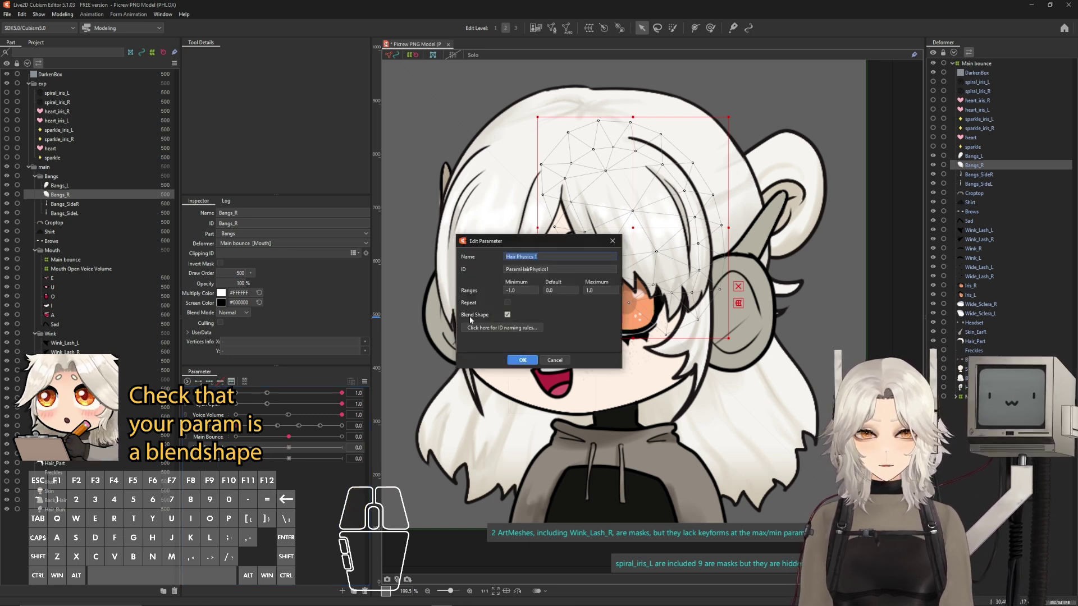
click(522, 360)
Set Hair Physics 1 to 1.0 and draw a six-point temporary deform path along Bangs_R from the crown to below its tip.
drag(288, 447, 343, 448)
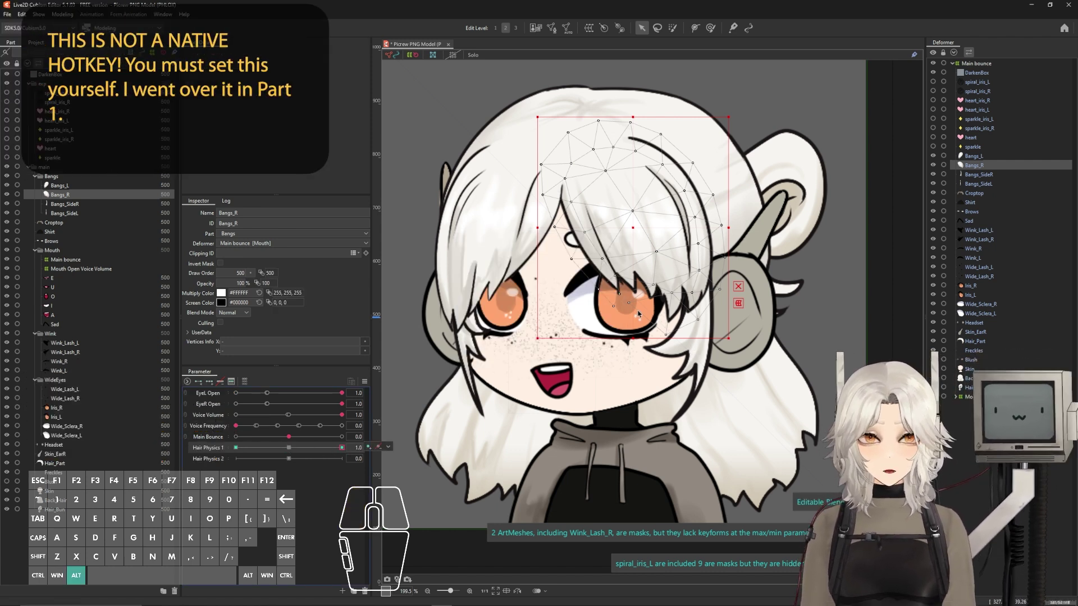
key(alt+t)
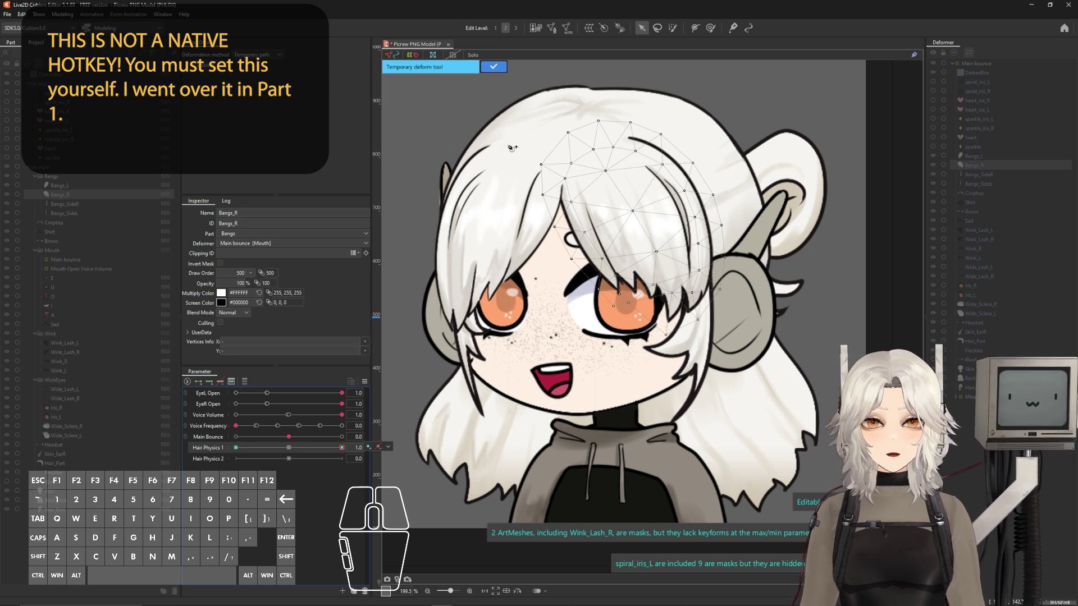
click(561, 114)
click(604, 162)
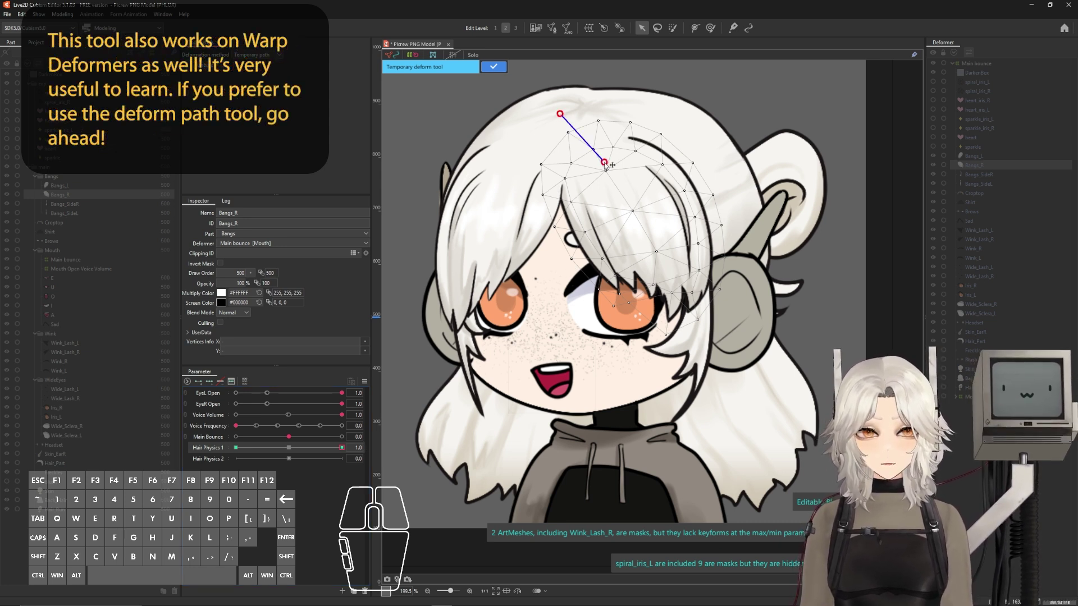
click(635, 199)
click(659, 242)
click(683, 288)
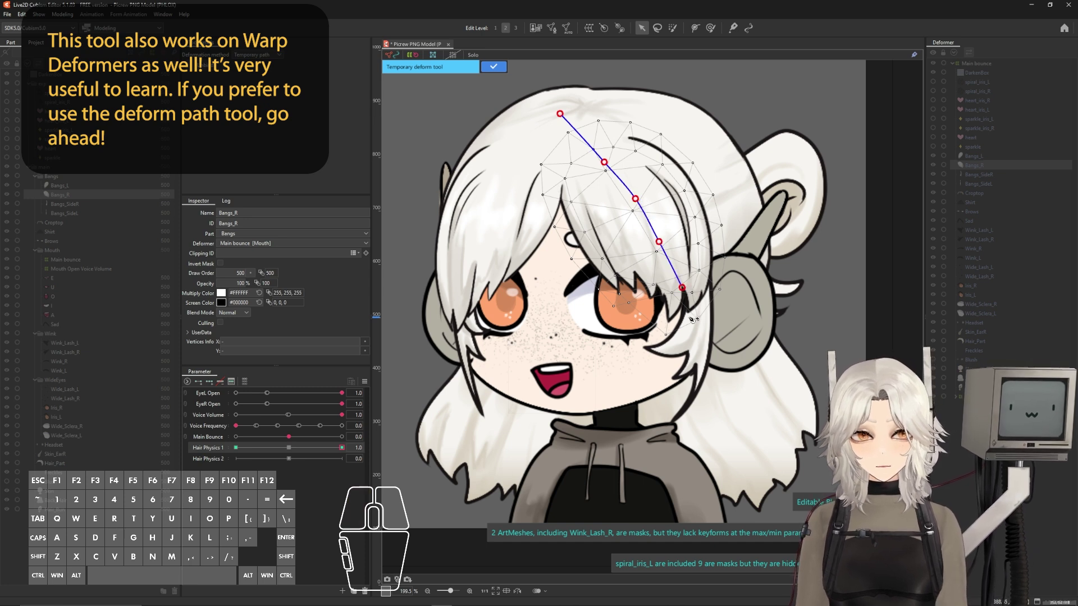
click(690, 362)
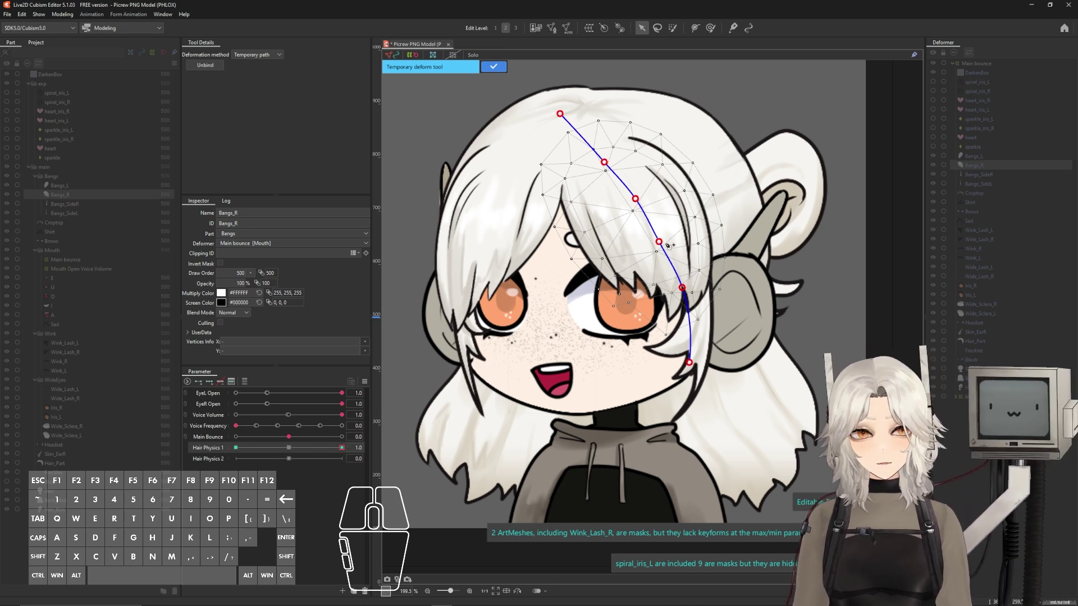
Bend the lower part of Bangs_R outward toward the ear by shifting the path points, and preview the sway.
drag(661, 243, 670, 243)
drag(685, 290, 693, 291)
click(342, 448)
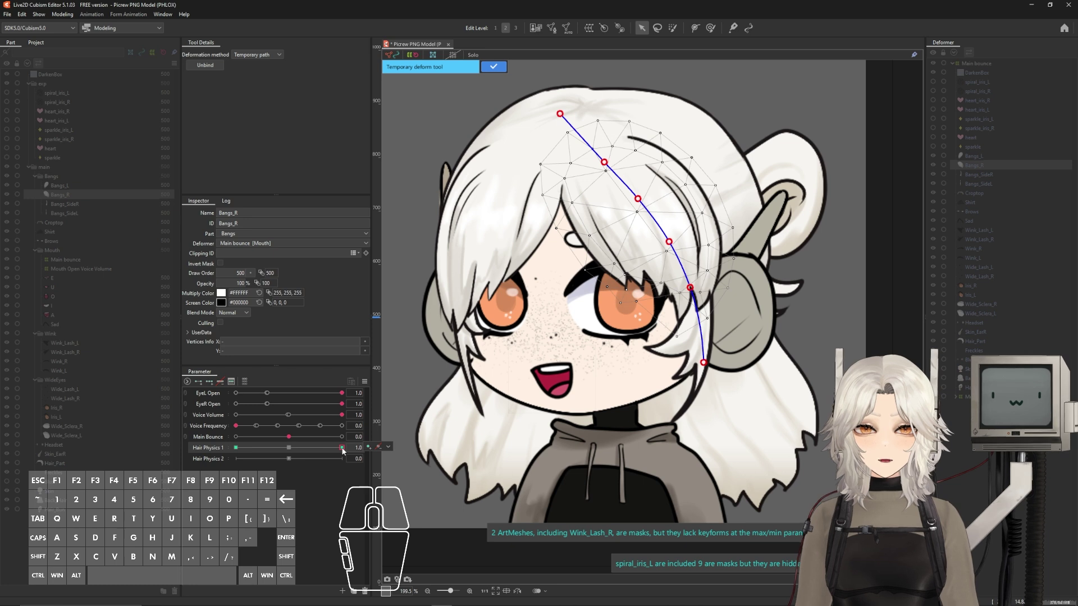
drag(342, 449, 432, 454)
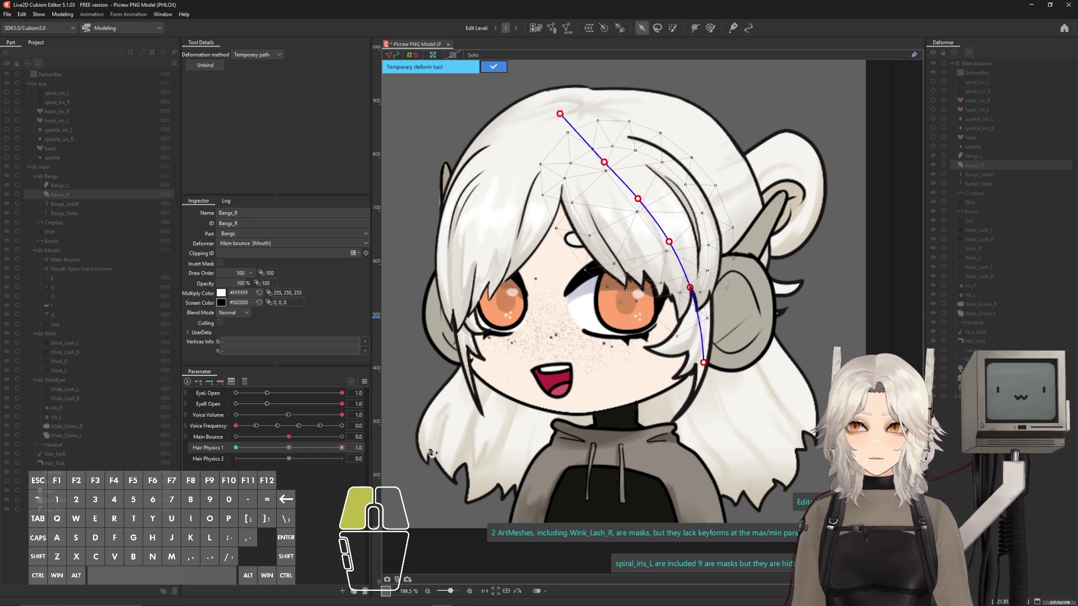
drag(691, 287, 695, 288)
drag(342, 448, 466, 381)
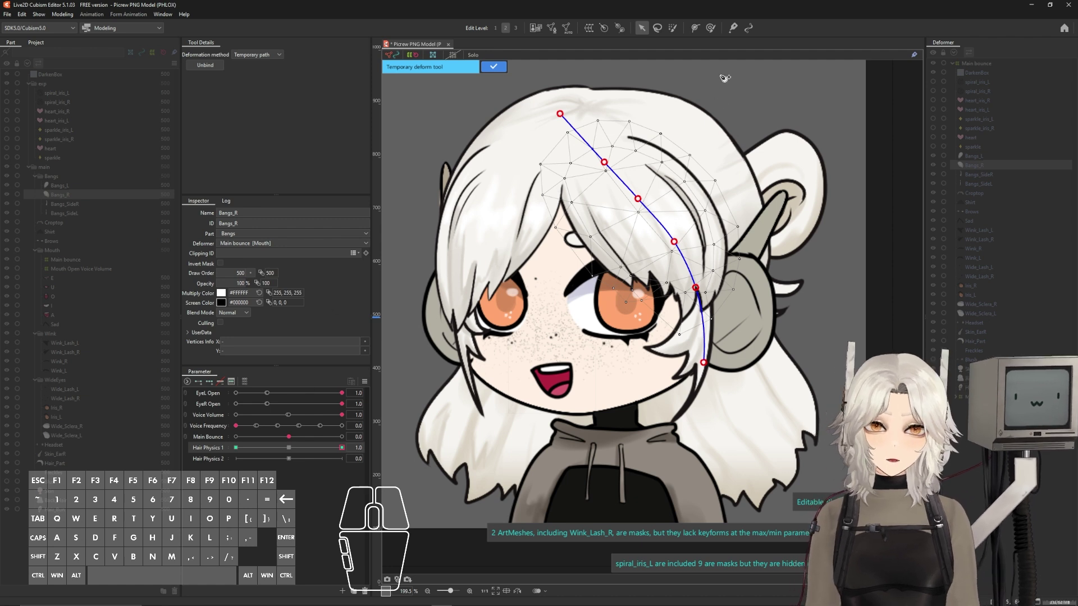
Push the Bangs_R strands over the eye outward with the deform brush, preview the sway, and apply the temporary deformation.
click(711, 29)
mouse_move(556, 276)
mouse_down()
mouse_move(551, 241)
mouse_move(551, 272)
mouse_up()
mouse_move(630, 275)
mouse_down()
mouse_move(674, 257)
mouse_move(698, 263)
mouse_up()
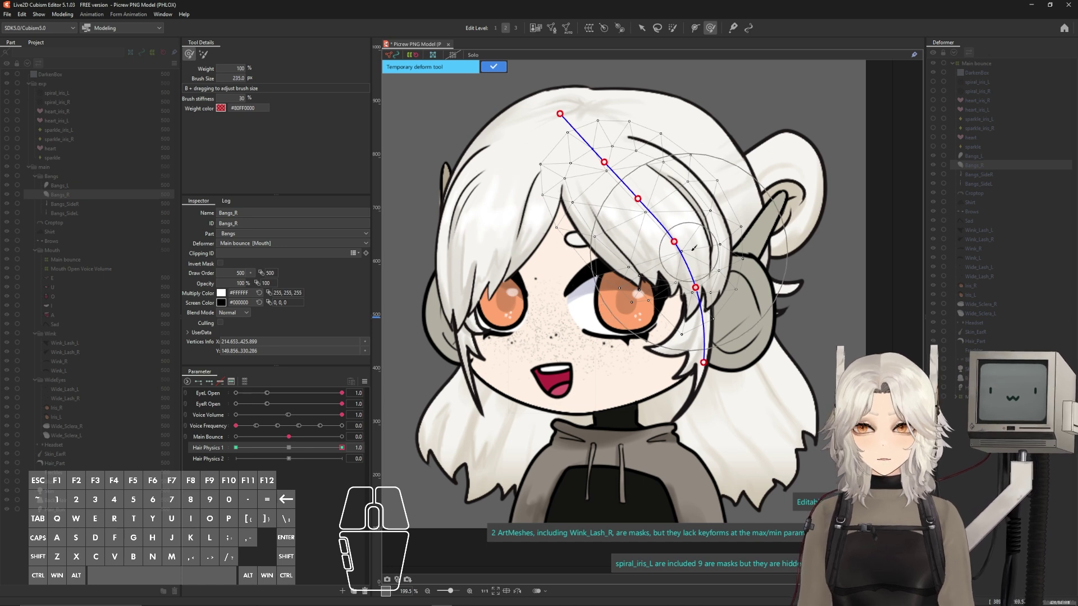
mouse_move(565, 245)
mouse_down()
mouse_move(512, 424)
mouse_move(547, 48)
mouse_move(590, 388)
mouse_move(559, 112)
mouse_move(567, 202)
mouse_move(609, 228)
mouse_move(581, 230)
mouse_up()
mouse_move(681, 225)
mouse_down()
mouse_move(803, 205)
mouse_move(430, 120)
mouse_up()
key(ctrl+z)
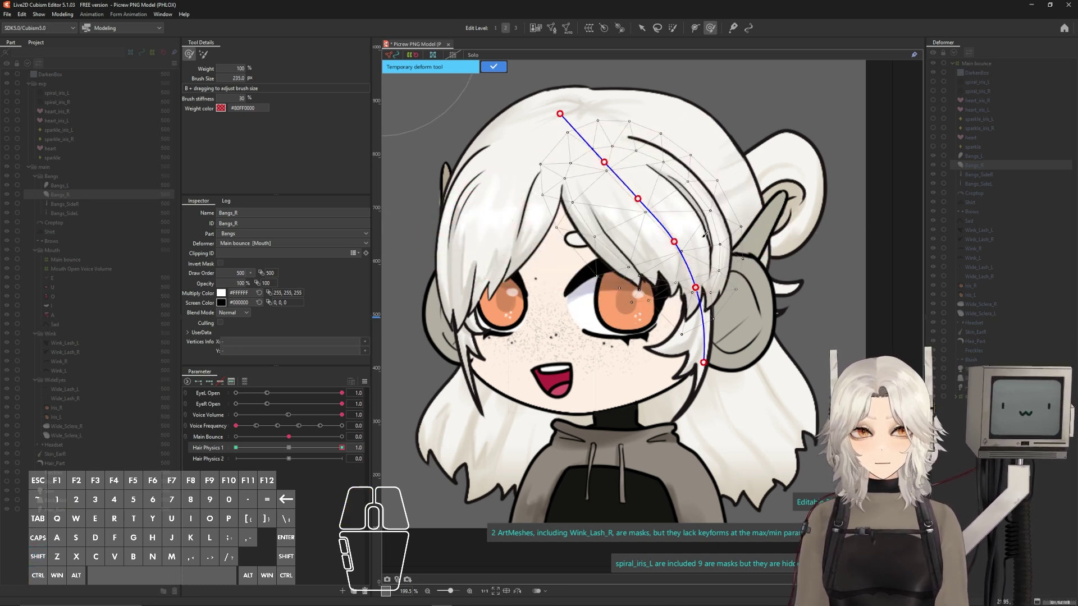
drag(603, 255, 617, 255)
drag(623, 242, 630, 241)
drag(606, 261, 619, 261)
drag(683, 388, 707, 388)
mouse_move(342, 447)
mouse_down()
mouse_move(312, 453)
mouse_move(371, 460)
mouse_move(347, 460)
mouse_up()
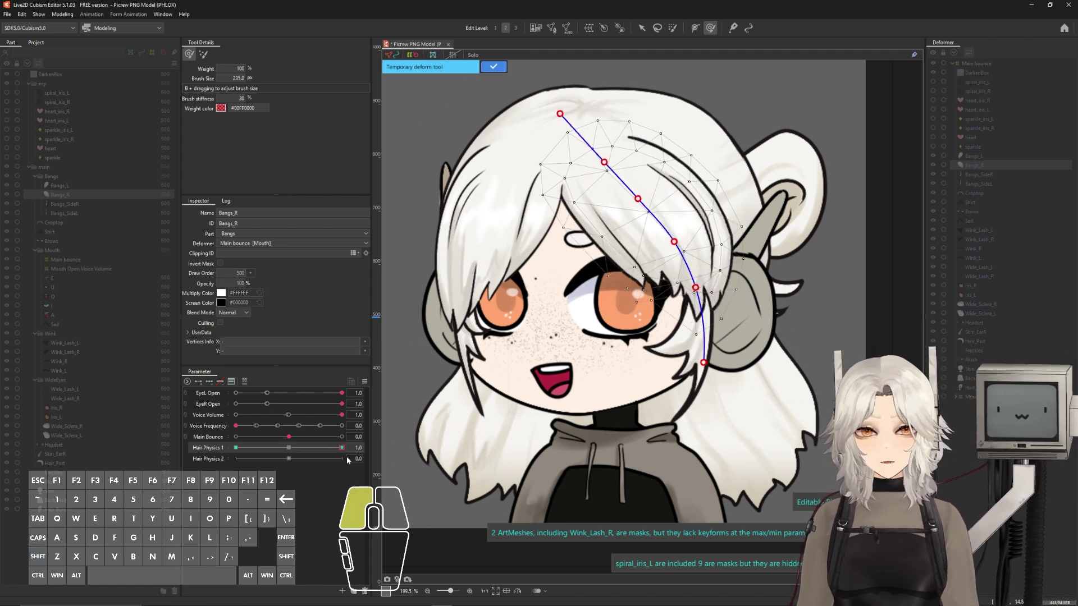
click(493, 67)
Set Hair Physics 1 to -1.0, bend Bangs_R inward toward the face along a temporary deform path, and apply it.
drag(342, 447, 289, 449)
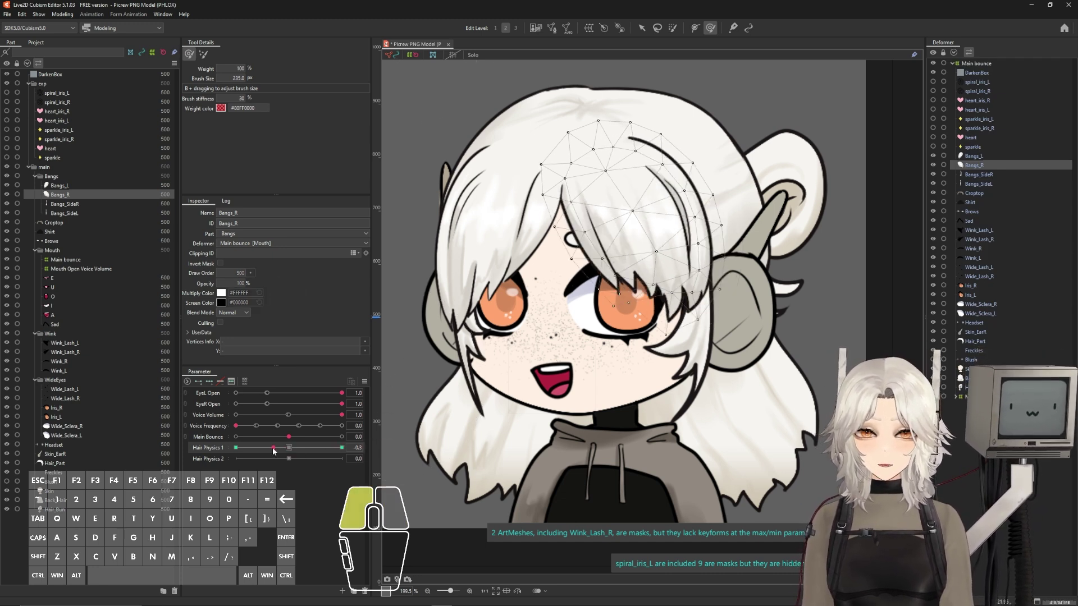
key(alt+3)
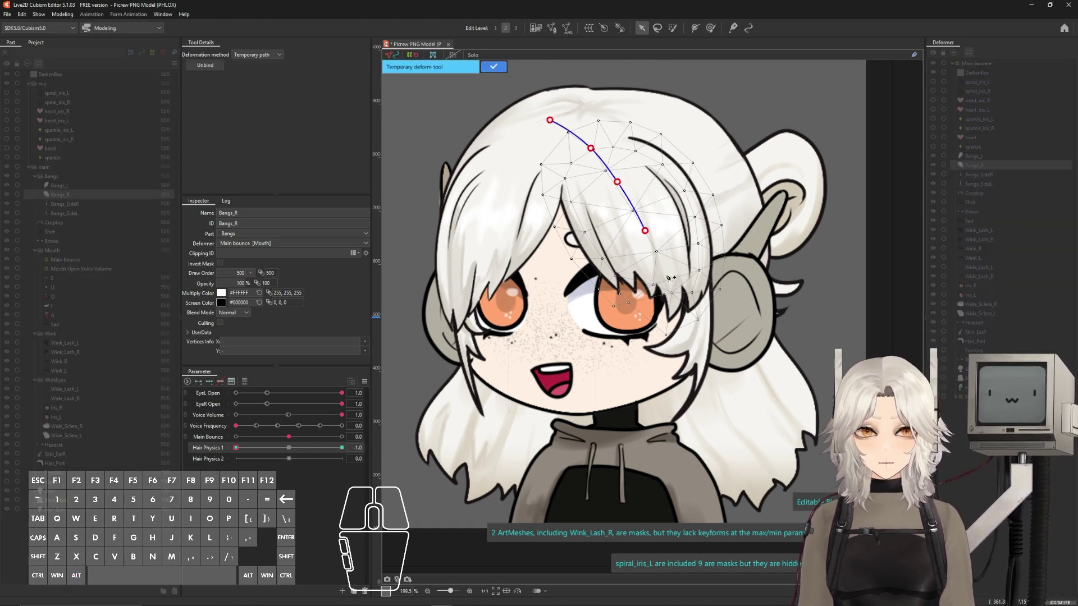
drag(659, 376, 634, 376)
drag(663, 287, 649, 287)
drag(645, 231, 636, 231)
drag(649, 287, 644, 287)
drag(634, 376, 622, 376)
key(b)
click(646, 242)
mouse_move(236, 448)
mouse_down()
mouse_move(364, 446)
mouse_move(416, 432)
mouse_up()
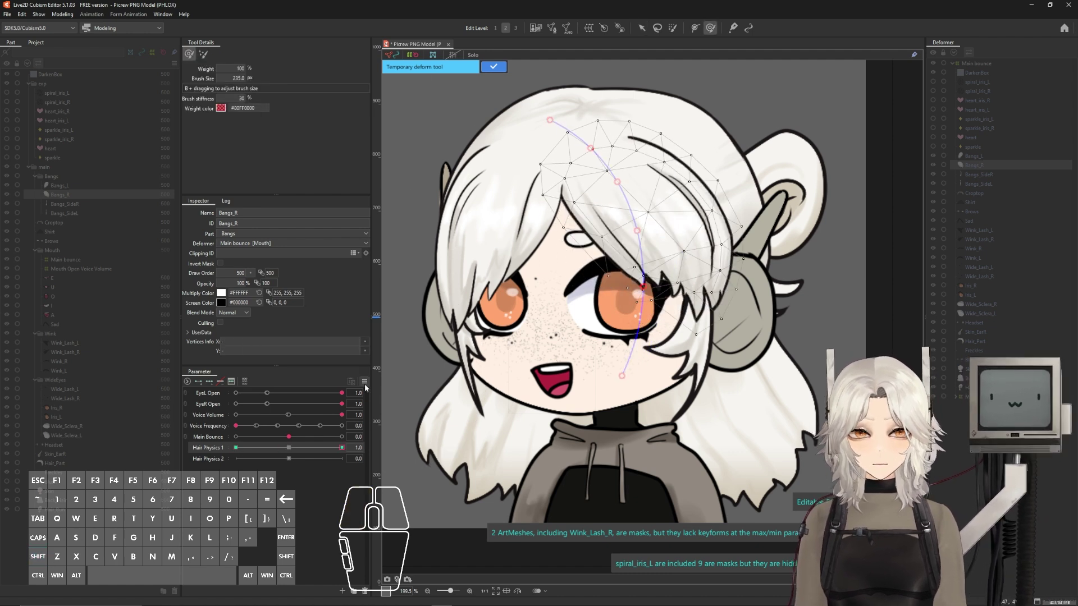
key(Return)
Refine the Bangs_R shape at Hair Physics 1 value 1.0 with the deform brush, and return the parameter to 0.0.
drag(264, 448, 346, 452)
mouse_move(723, 280)
mouse_down()
mouse_move(699, 254)
mouse_move(672, 257)
mouse_up()
drag(676, 343, 671, 343)
drag(710, 410, 703, 409)
drag(342, 448, 355, 452)
drag(685, 330, 693, 330)
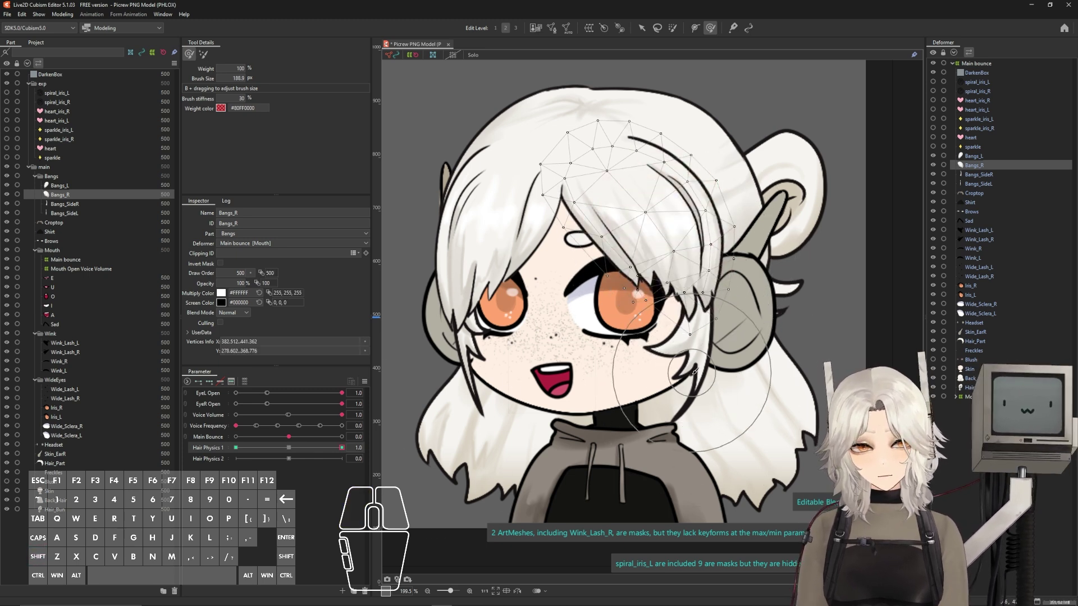
drag(687, 290, 696, 283)
mouse_move(342, 448)
mouse_down()
mouse_move(290, 450)
mouse_move(382, 436)
mouse_up()
drag(758, 245, 753, 244)
drag(341, 447, 291, 449)
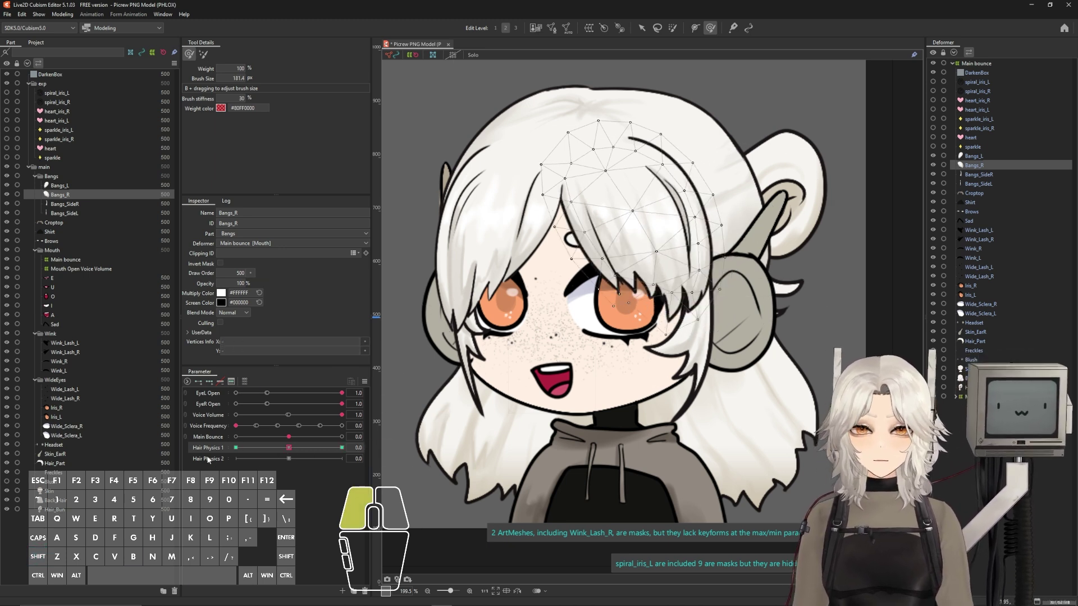
Add three keyforms for Bangs_R on Hair Physics 2 and, at 1.0, bend its lower part slightly outward with a temporary path.
click(208, 460)
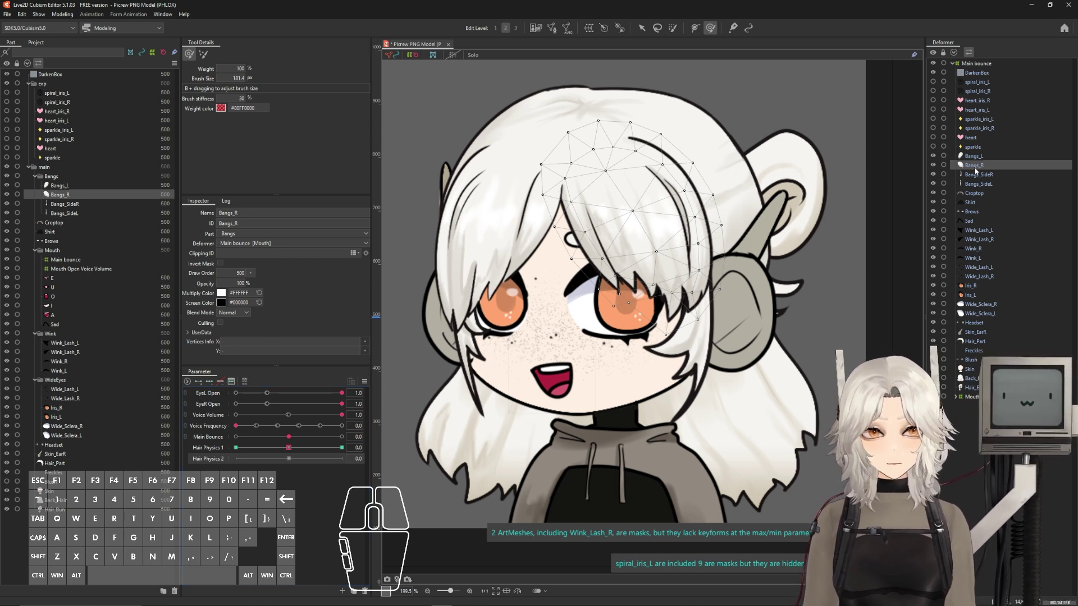
click(205, 461)
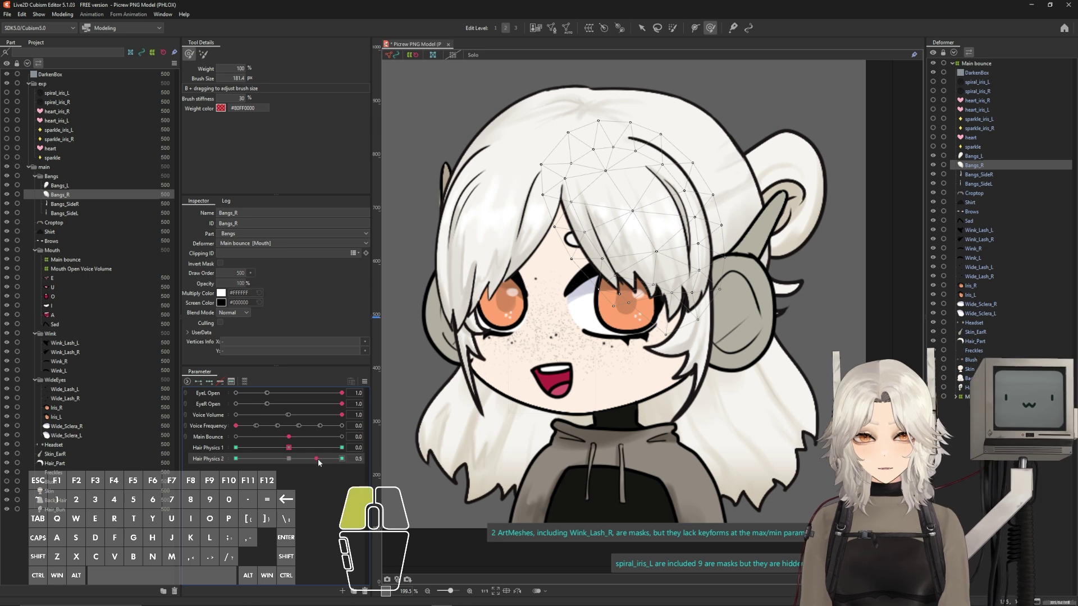
click(300, 448)
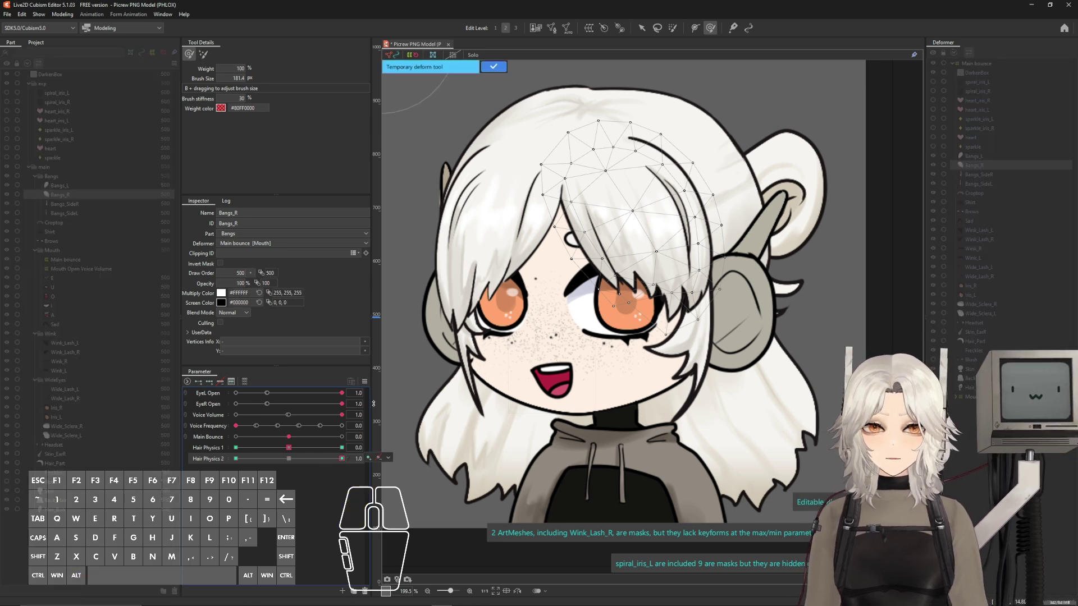
drag(302, 449, 291, 449)
right_click(290, 450)
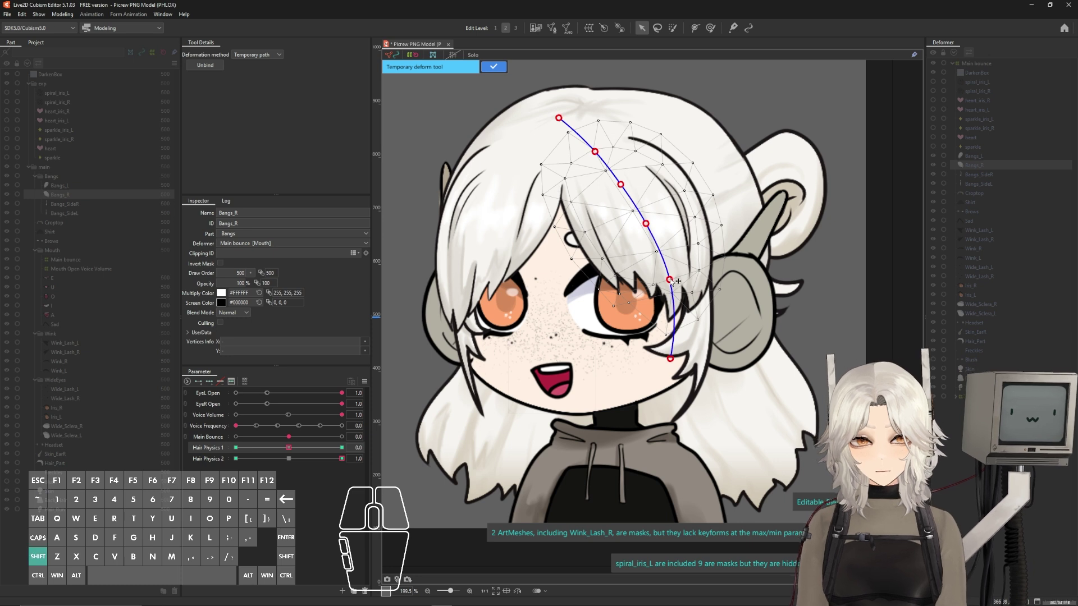
drag(679, 282, 687, 282)
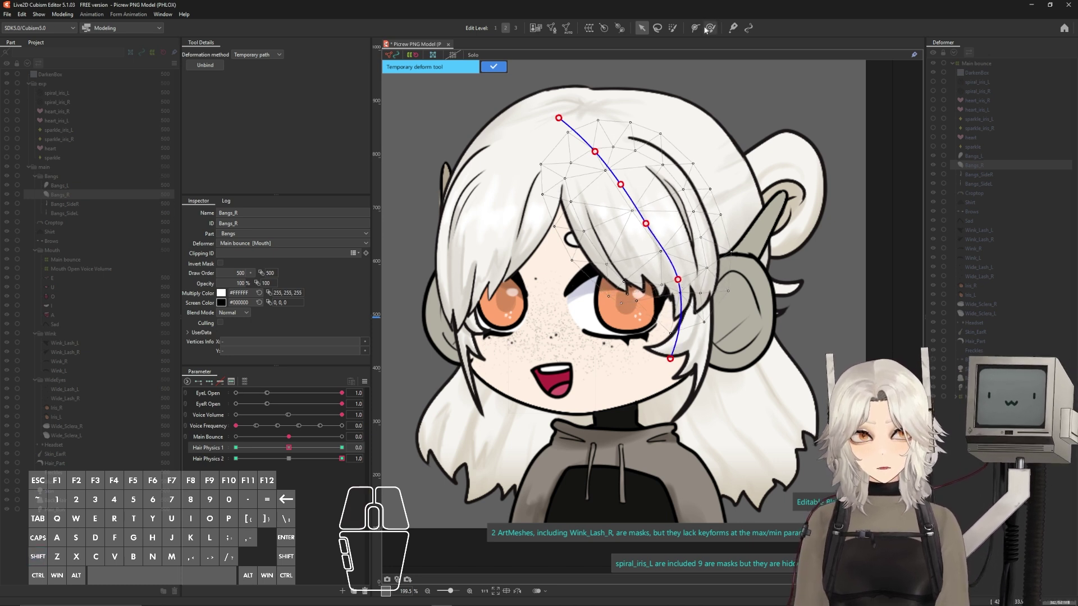
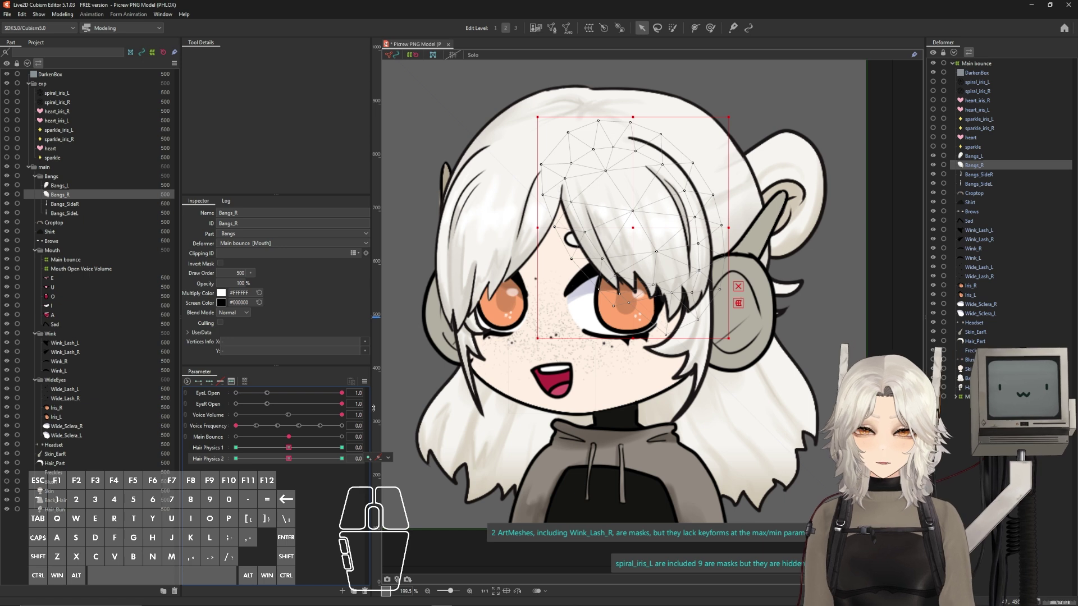
Select Bangs_L and, at Hair Physics 1 value 1.0, bend its lower part inward toward the face with a temporary path.
click(974, 155)
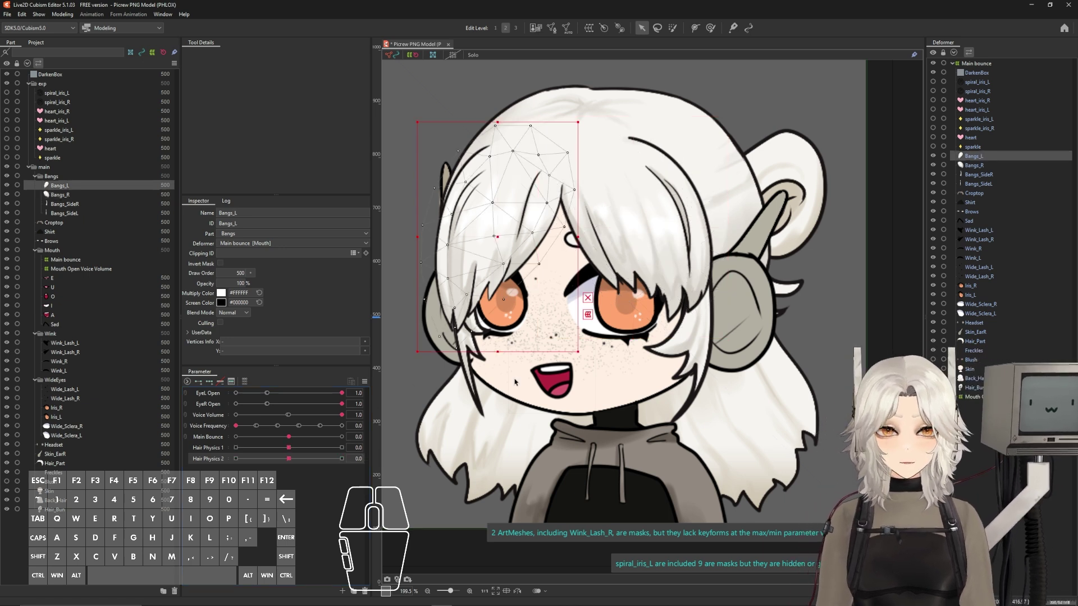
drag(289, 448, 342, 447)
key(alt+t)
click(476, 225)
click(457, 269)
click(460, 366)
drag(460, 366, 500, 350)
drag(457, 269, 472, 275)
drag(342, 448, 236, 448)
click(494, 67)
At Hair Physics 1 value -1.0, draw a six-point temporary deform path down Bangs_L from the crown to its tip.
click(748, 27)
click(563, 110)
click(537, 132)
click(507, 172)
click(475, 233)
click(457, 275)
click(460, 365)
Bend the lower part of Bangs_L outward away from the face, apply the deformation, and return Hair Physics 1 to 0.0.
drag(459, 366, 425, 355)
drag(457, 276, 444, 271)
click(475, 232)
drag(475, 233, 465, 229)
drag(289, 447, 214, 448)
drag(444, 271, 441, 268)
drag(465, 229, 459, 229)
drag(236, 448, 195, 437)
click(494, 66)
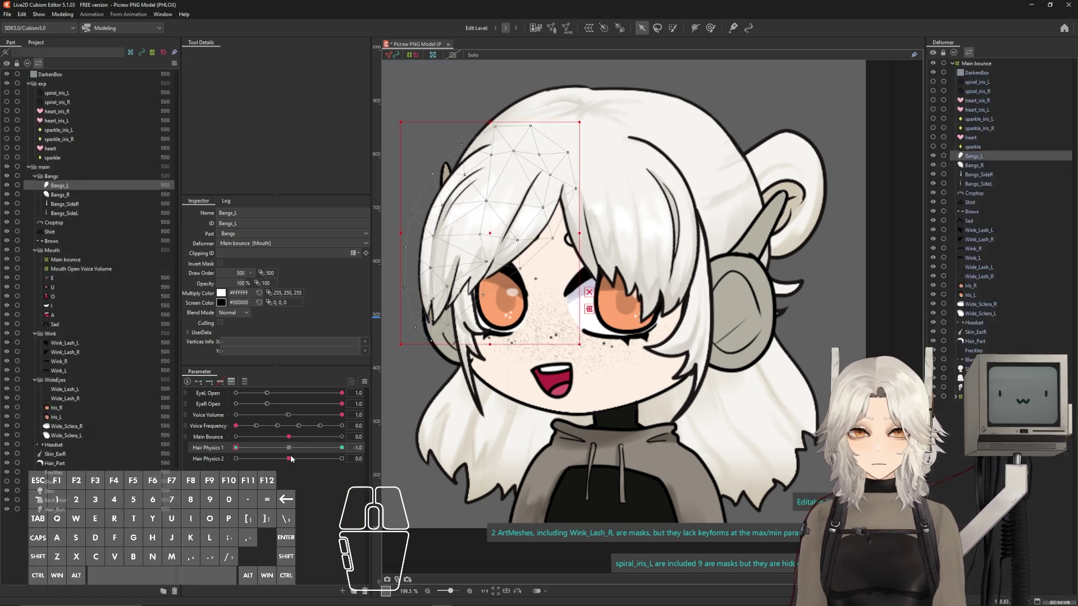
click(289, 447)
Add three keyforms for Bangs_L on Hair Physics 2 and, at 1.0, bend its tip inward with a temporary path.
click(289, 459)
click(210, 382)
right_click(342, 458)
key(t)
click(551, 119)
click(523, 149)
click(484, 345)
click(288, 458)
click(342, 458)
click(289, 458)
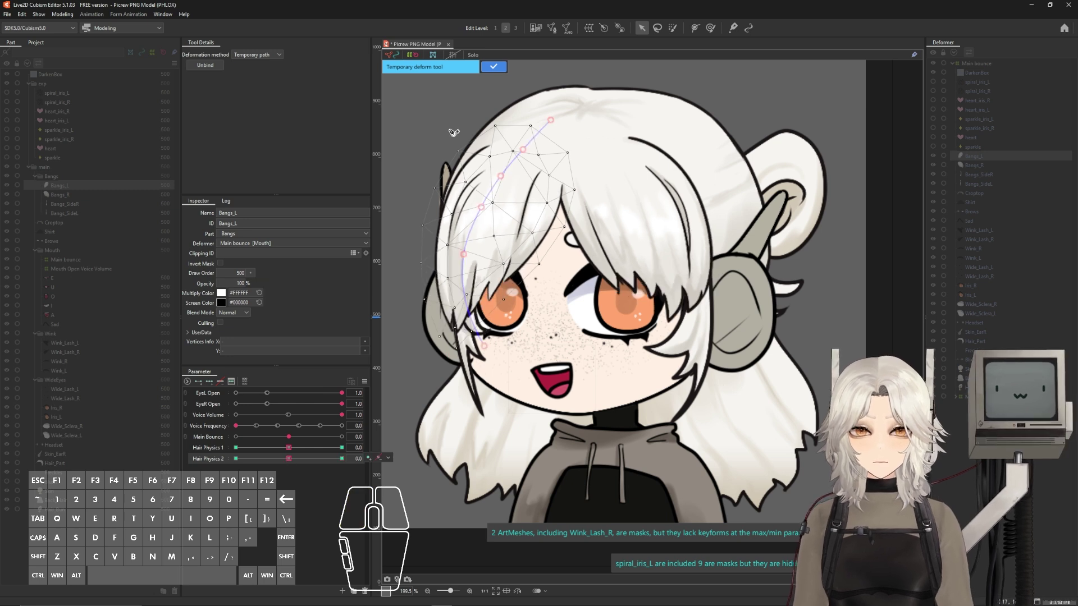
click(493, 66)
Set Hair Physics 2 to -1.0, bend the Bangs_L tip outward with a temporary path, and return the parameter to 0.0.
click(236, 459)
key(t)
click(551, 131)
click(519, 156)
click(417, 354)
drag(236, 458, 342, 458)
click(288, 459)
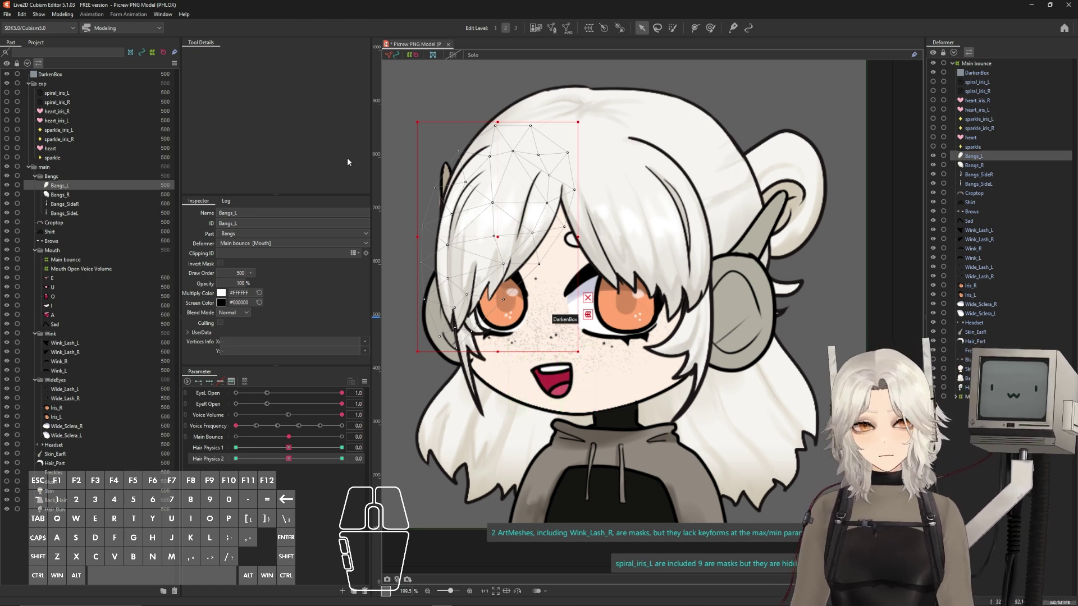
Add three keyforms for Bangs_SideR on Hair Physics 1 and, at 1.0, draw a temporary deform path down the strand.
click(979, 175)
click(342, 448)
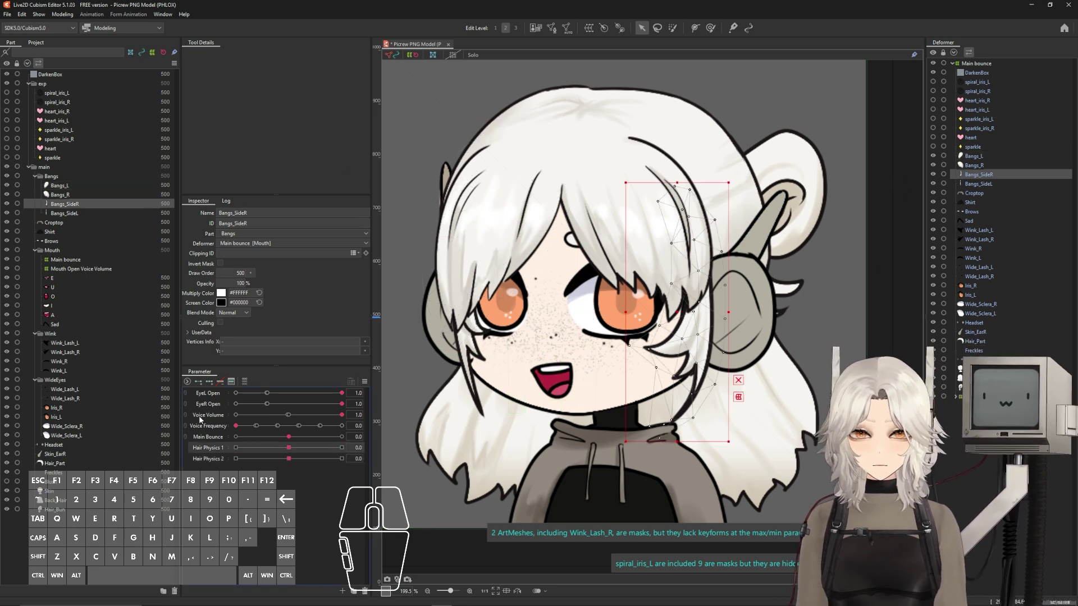
click(623, 139)
click(673, 190)
click(687, 219)
click(699, 282)
click(701, 327)
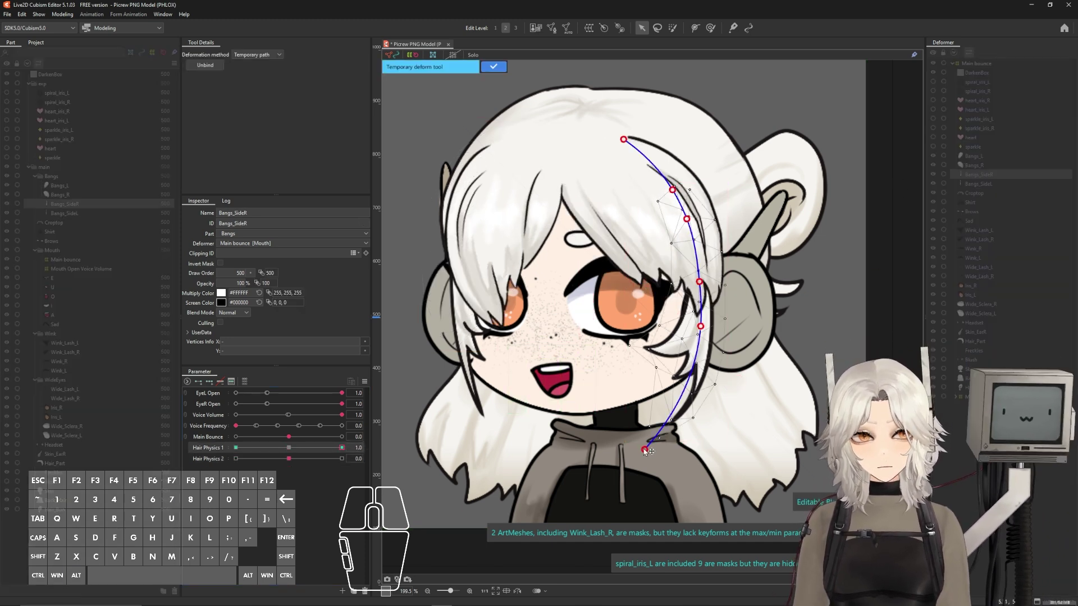
Bend the lower part of Bangs_SideR outward toward the ear at Hair Physics 1 value 1.0 and apply the deformation.
drag(645, 450, 716, 442)
drag(701, 327, 722, 325)
drag(699, 282, 709, 279)
drag(722, 325, 717, 322)
click(289, 448)
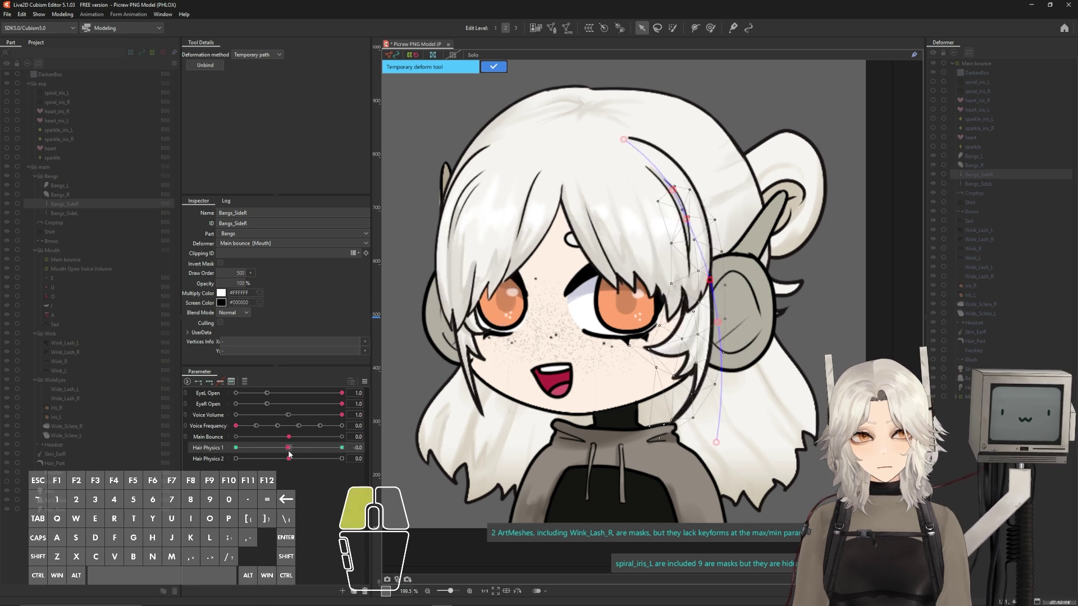
drag(290, 452, 342, 452)
click(493, 67)
Set Hair Physics 1 to -1.0, bend the lower Bangs_SideR strand inward with a temporary path, apply it, and return to 0.0.
click(236, 447)
click(639, 165)
click(676, 204)
drag(655, 452, 614, 437)
drag(691, 358, 679, 351)
drag(695, 312, 690, 313)
drag(689, 253, 683, 254)
drag(248, 448, 342, 459)
key(Return)
right_click(288, 448)
Add three keyforms for Bangs_SideR on Hair Physics 2 and, at 1.0, bend its tip outward with a temporary path.
click(216, 459)
click(209, 381)
click(651, 171)
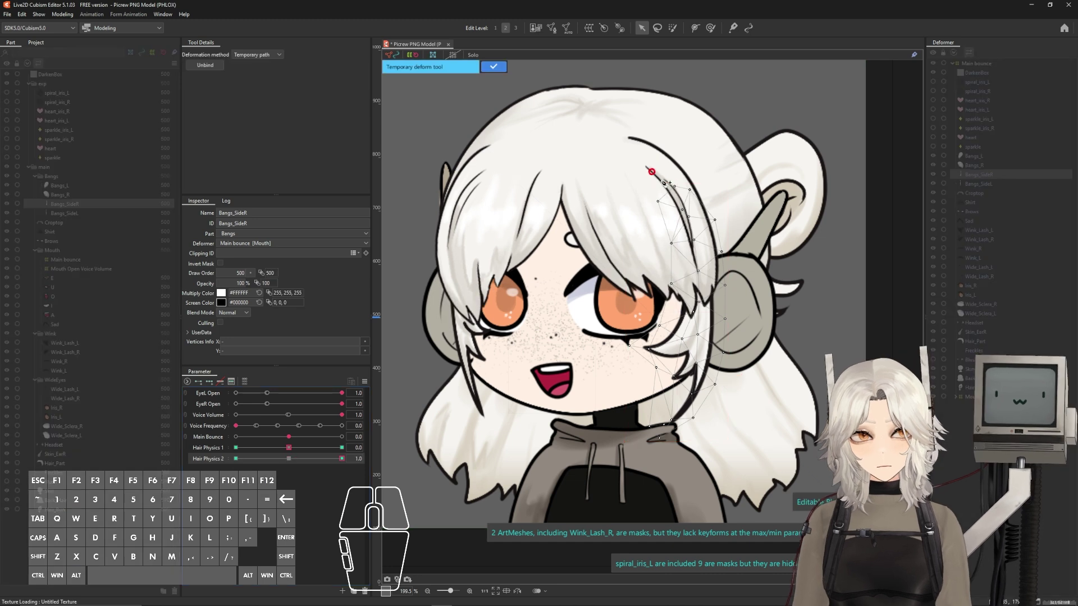
drag(634, 403, 665, 410)
drag(694, 350, 697, 349)
key(Return)
Set Hair Physics 2 to -1.0, bend the Bangs_SideR tip inward with a temporary path, apply it, and return to 0.0.
click(236, 459)
click(646, 163)
click(678, 209)
click(693, 261)
click(698, 309)
click(693, 349)
drag(667, 385, 607, 388)
drag(692, 349, 681, 348)
drag(607, 388, 604, 378)
click(493, 66)
drag(236, 459, 289, 459)
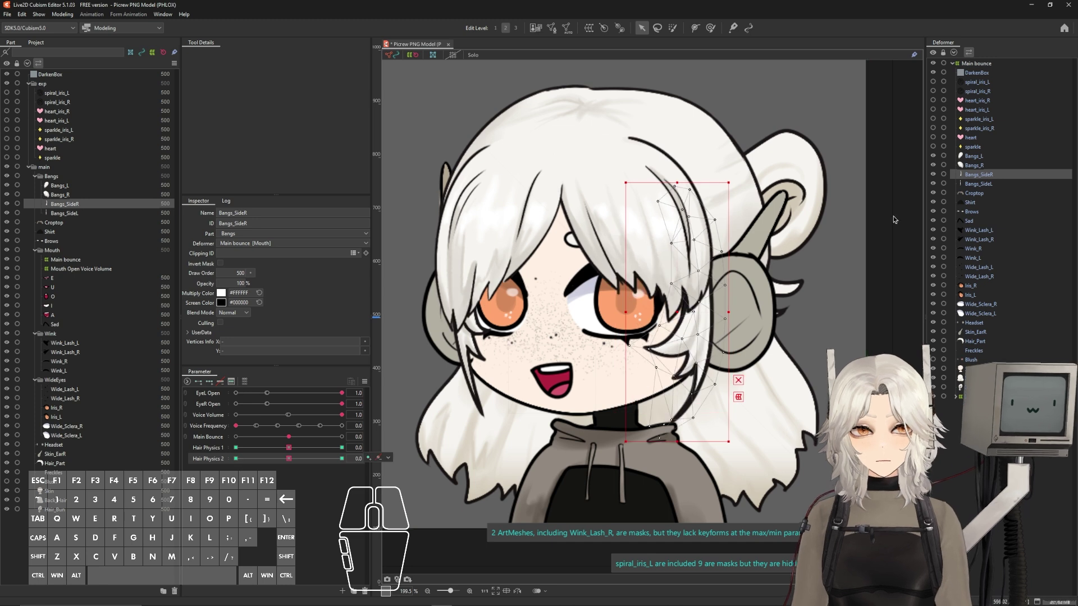
Add three keyforms for Bangs_SideL on Hair Physics 1 and, at 1.0, bend its lower part inward toward the mouth with a temporary path.
click(978, 184)
click(341, 448)
mouse_move(490, 153)
mouse_down()
mouse_move(463, 298)
mouse_move(489, 449)
mouse_move(516, 432)
mouse_up()
drag(461, 357, 471, 352)
drag(462, 307, 468, 306)
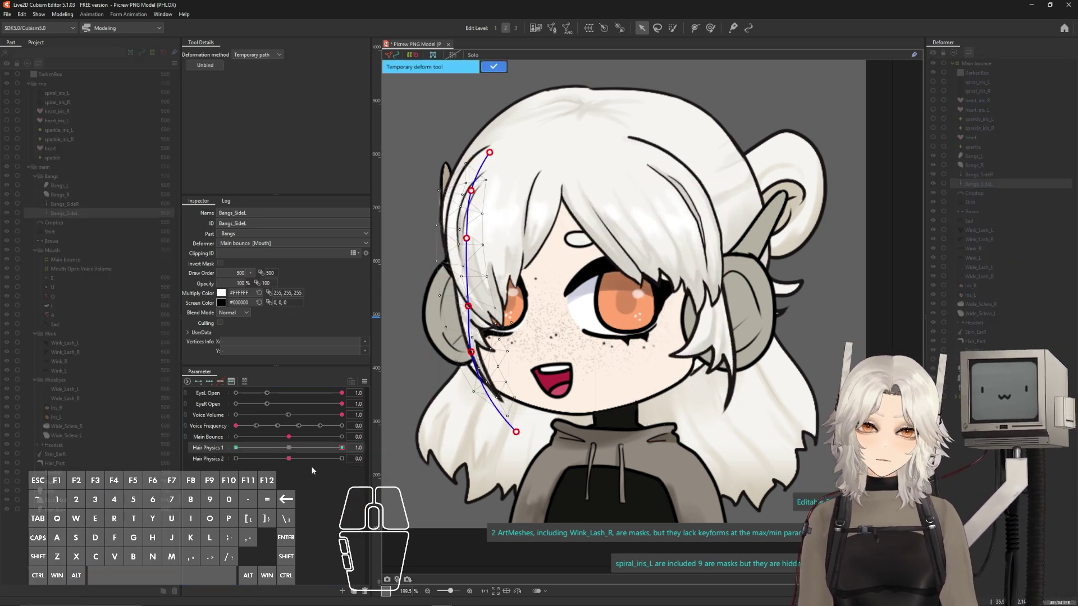
drag(516, 432, 537, 407)
drag(471, 352, 479, 351)
drag(341, 447, 389, 449)
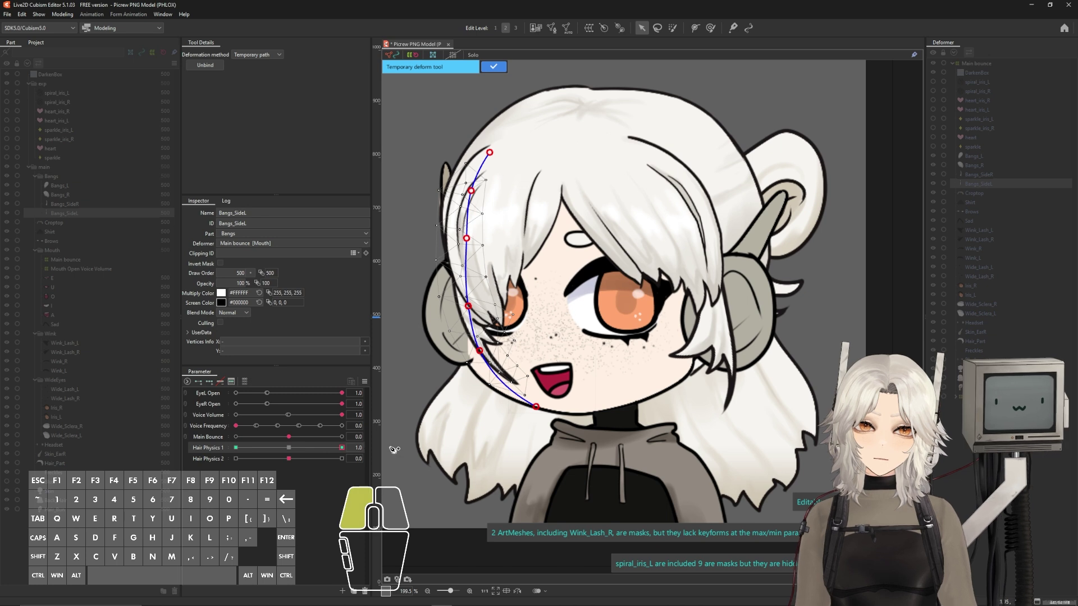
click(493, 67)
Set Hair Physics 1 to -1.0, bend Bangs_SideL outward with a six-point temporary path, apply it, and return to 0.0.
right_click(236, 447)
key(alt+t)
click(476, 161)
click(468, 195)
click(464, 249)
click(463, 294)
click(471, 337)
click(493, 433)
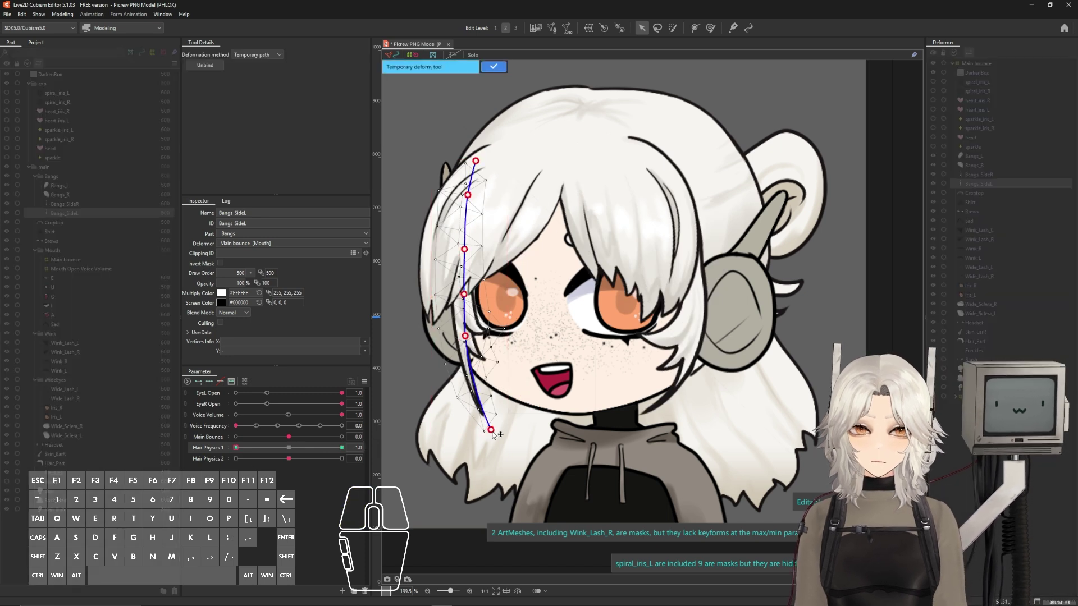
drag(464, 294, 454, 293)
drag(465, 248, 456, 248)
drag(236, 447, 288, 447)
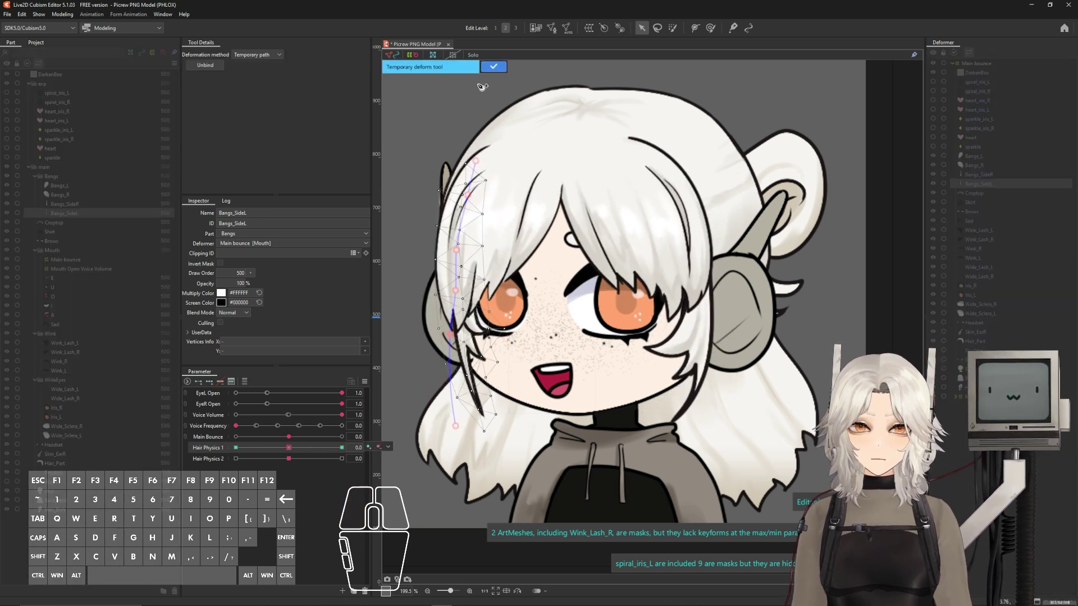
click(493, 67)
Add three keyforms for Bangs_SideL on Hair Physics 2 and, at 1.0, bend its tip inward with a temporary path.
click(341, 459)
drag(490, 142, 465, 260)
drag(492, 401, 521, 376)
key(ctrl+z)
click(492, 401)
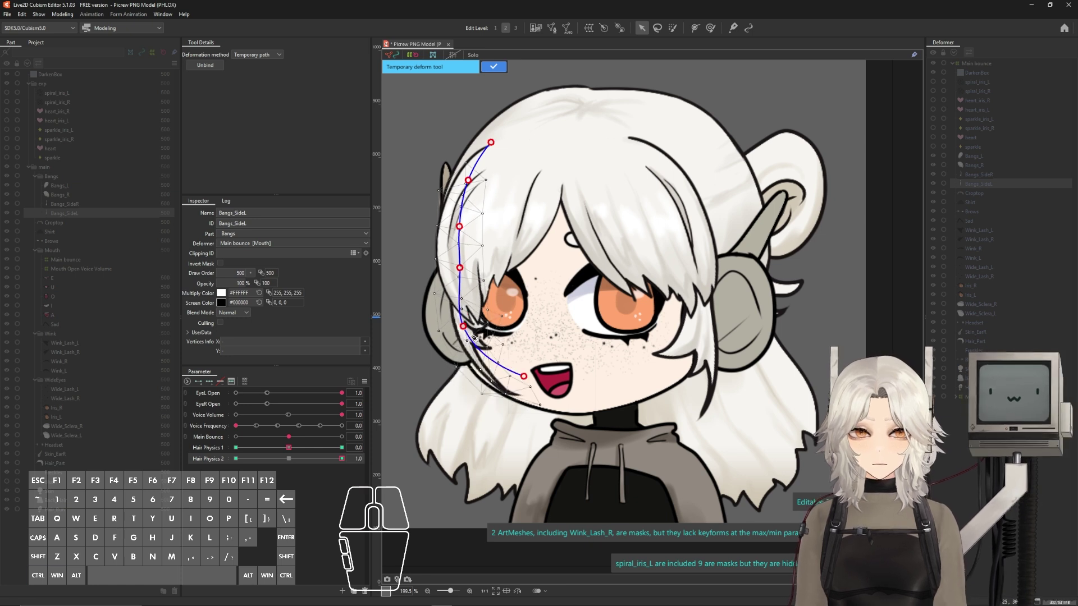
drag(463, 326, 469, 327)
drag(521, 377, 469, 404)
Set Hair Physics 2 to -1.0 and bend the lower end of Bangs_SideL outward with a temporary path.
click(236, 458)
key(alt+3)
click(479, 152)
click(463, 211)
click(456, 258)
click(460, 295)
click(469, 339)
drag(469, 339, 460, 339)
Refine the tip shape of Bangs_SideL at Hair Physics 2 value 1.0 and return the parameter to 0.0.
click(711, 28)
drag(457, 473, 512, 458)
drag(295, 459, 418, 455)
key(Escape)
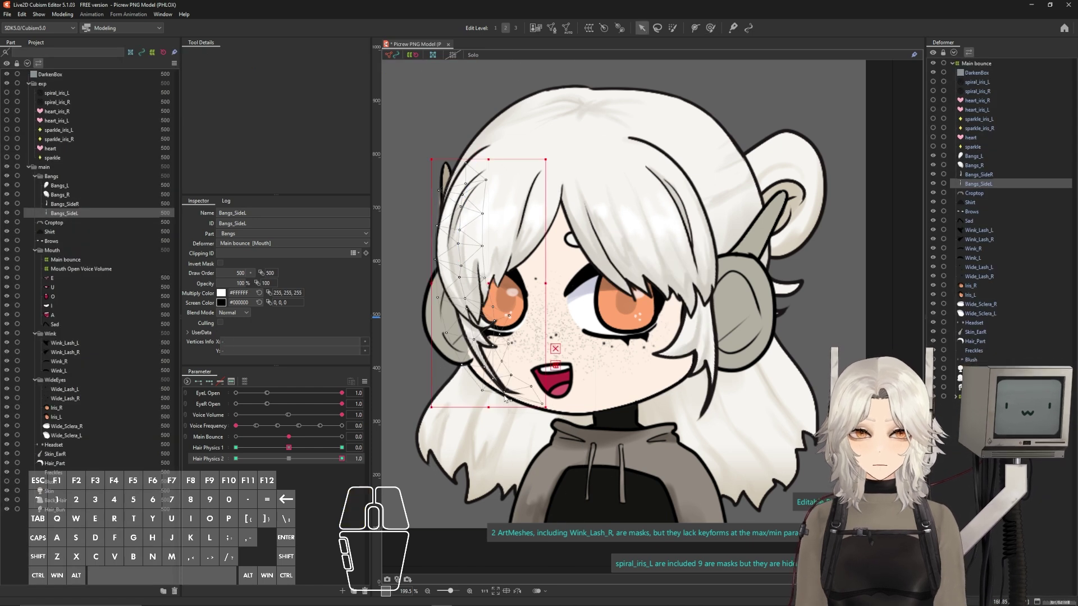
drag(504, 391, 510, 387)
drag(342, 458, 289, 459)
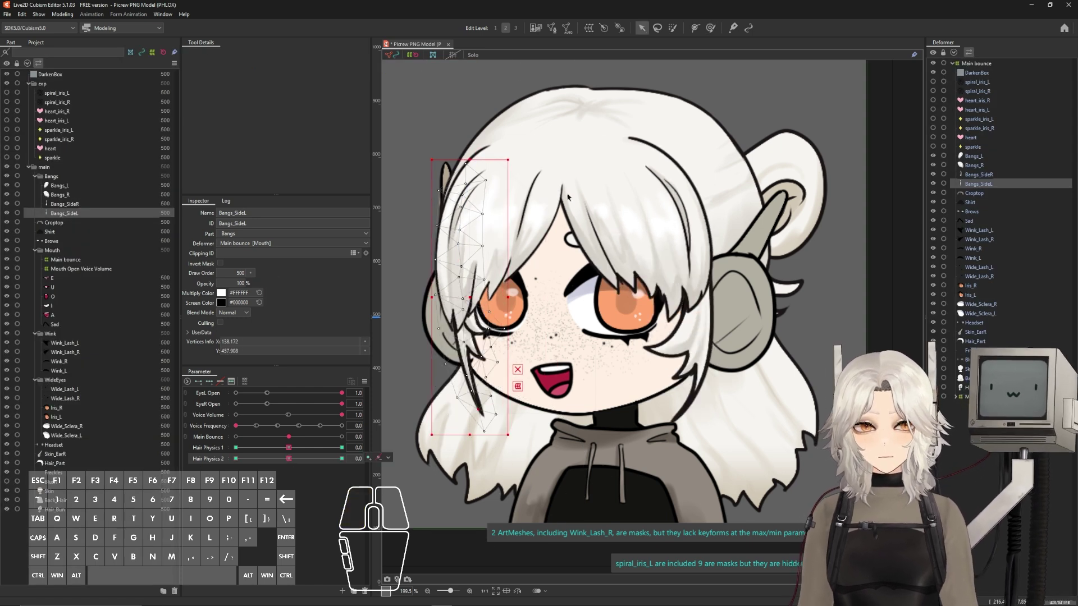
Add three keyforms for Back_Hair on Hair Physics 1 and, at 1.0, sway it toward the model's hair bun side with a five-point temporary path.
click(972, 378)
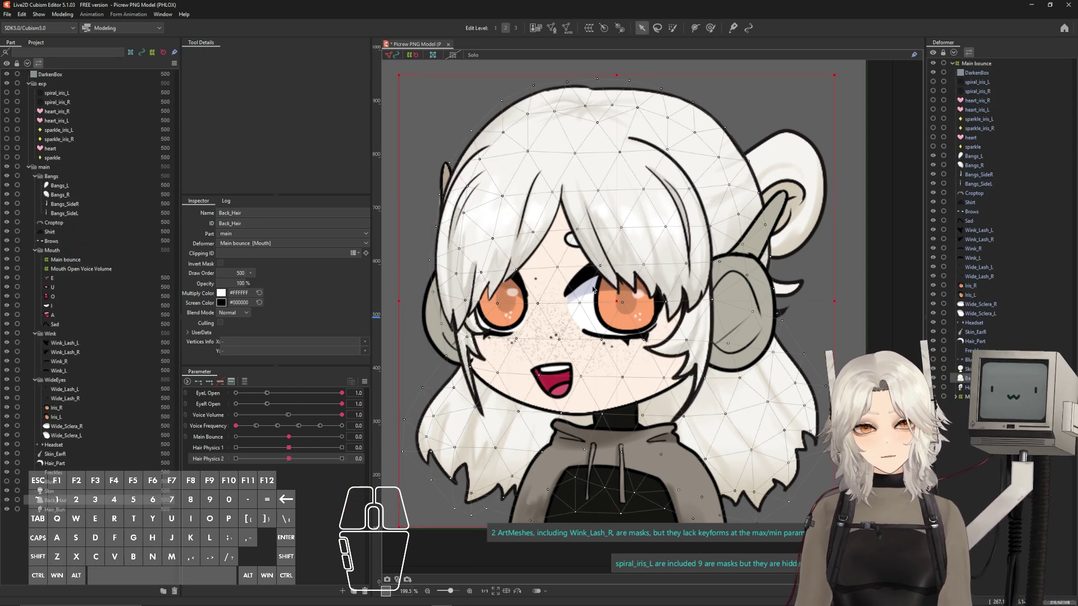
click(340, 448)
key(t)
scroll(499, 249, down, 3)
click(584, 385)
key(ctrl+z)
key(ctrl+z)
key(ctrl+z)
click(553, 310)
click(562, 384)
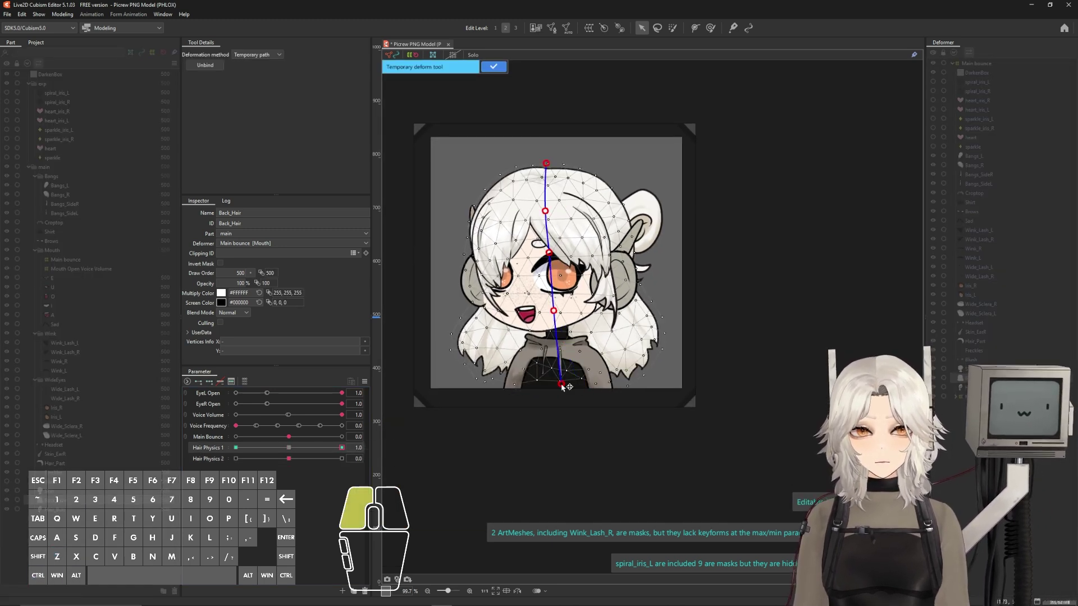
drag(562, 384, 575, 381)
drag(341, 449, 236, 450)
click(494, 66)
Set Hair Physics 1 to -1.0, sway Back_Hair away from the hair bun with a six-point temporary path, apply it, and return to 0.0.
click(540, 154)
click(543, 196)
click(546, 228)
click(550, 279)
click(554, 318)
click(560, 389)
drag(557, 389, 547, 388)
click(290, 448)
drag(292, 450, 236, 448)
click(493, 66)
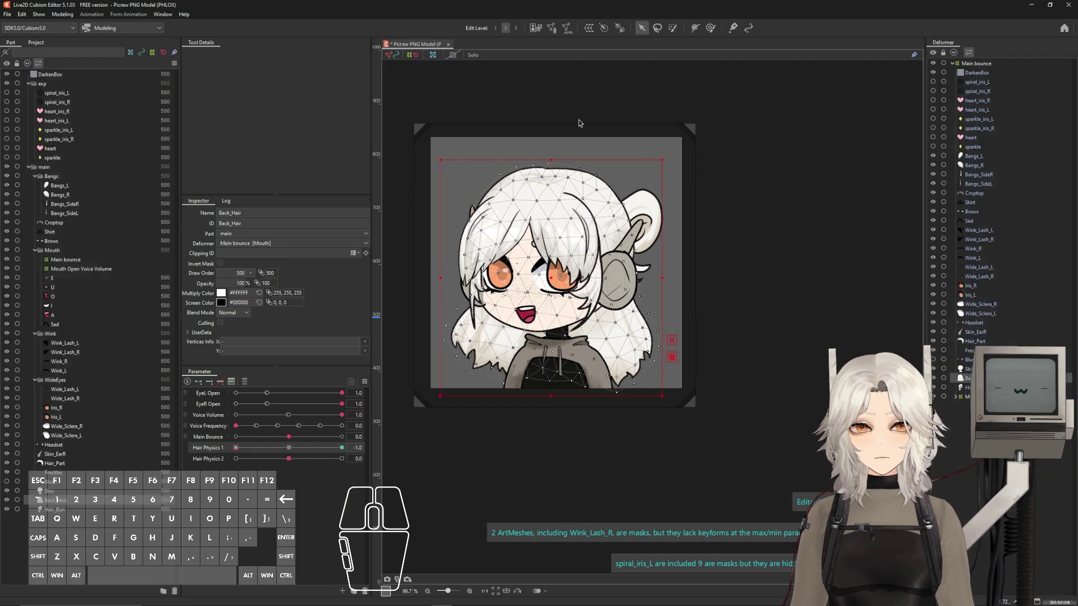
click(289, 448)
Add three keyforms for Back_Hair on Hair Physics 2 and, at 1.0, push its ends toward the bun side with a 324.8 px deform brush.
click(711, 27)
click(673, 27)
click(710, 27)
key(b)
mouse_move(482, 409)
mouse_down()
mouse_move(445, 445)
mouse_move(405, 460)
mouse_up()
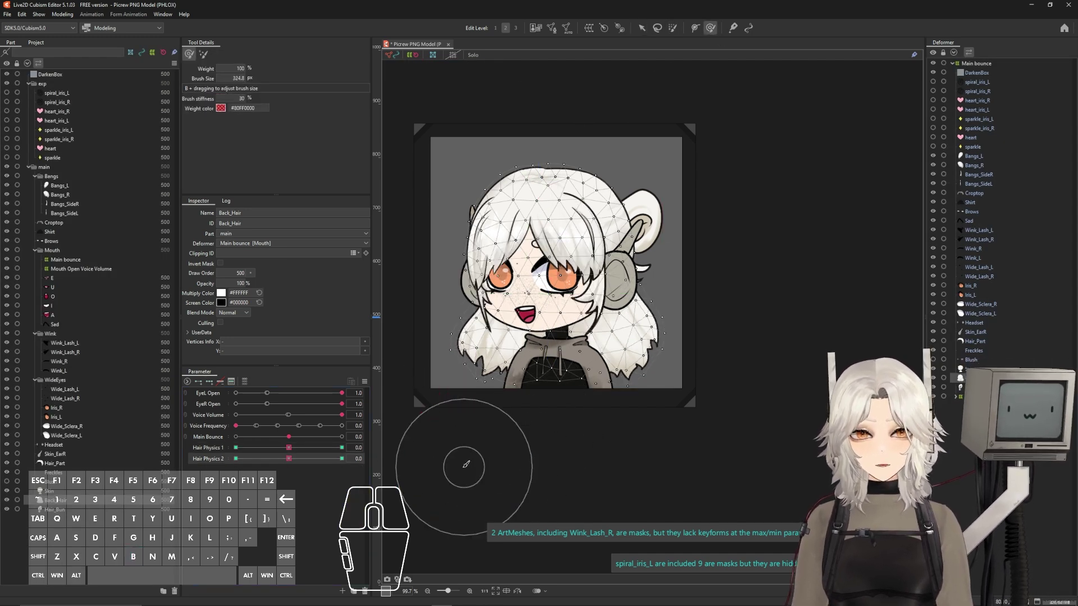
click(338, 460)
mouse_move(457, 396)
mouse_down()
mouse_move(548, 421)
mouse_move(690, 376)
mouse_up()
Set Hair Physics 2 to -1.0, push the Back_Hair ends the opposite way with the deform brush, and return to 0.0.
drag(341, 459, 236, 459)
mouse_move(519, 395)
mouse_down()
mouse_move(685, 380)
mouse_move(395, 368)
mouse_up()
mouse_move(236, 458)
mouse_down()
mouse_move(304, 460)
mouse_move(289, 458)
mouse_up()
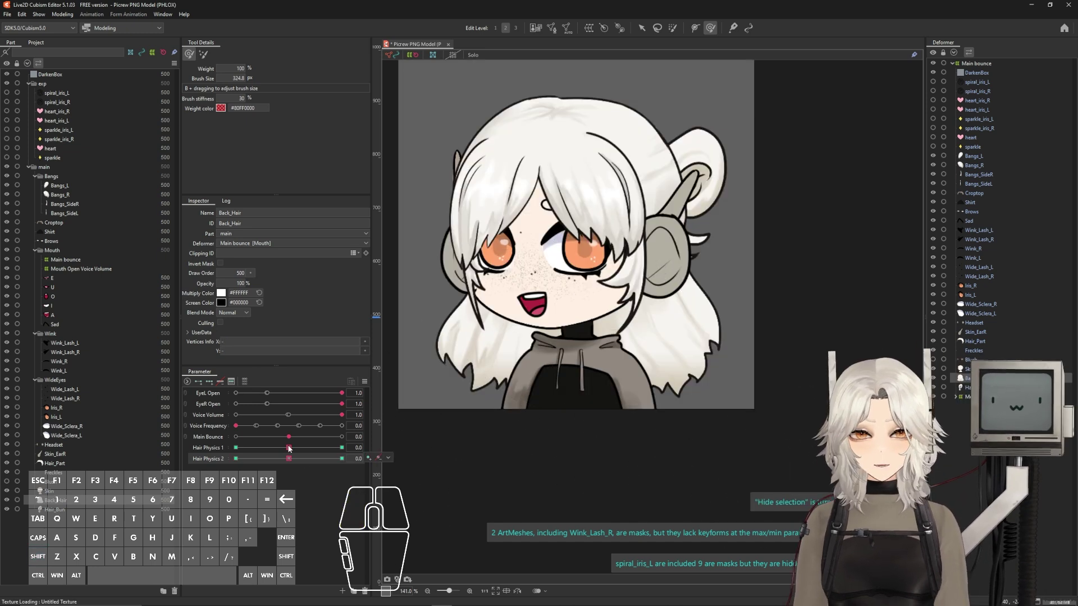
Preview the hair sway on the Hair Physics parameters, return them to 0.0, and leave the deform brush.
mouse_move(289, 447)
mouse_down()
mouse_move(388, 444)
mouse_move(215, 443)
mouse_move(348, 449)
mouse_move(270, 459)
mouse_move(298, 458)
mouse_move(288, 459)
mouse_up()
click(290, 447)
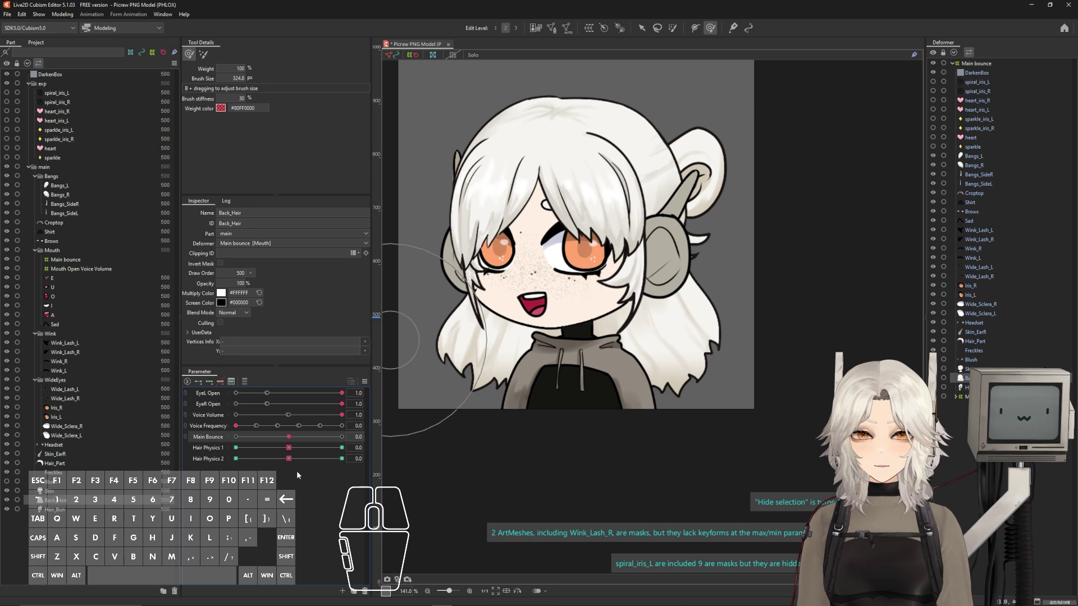
key(v)
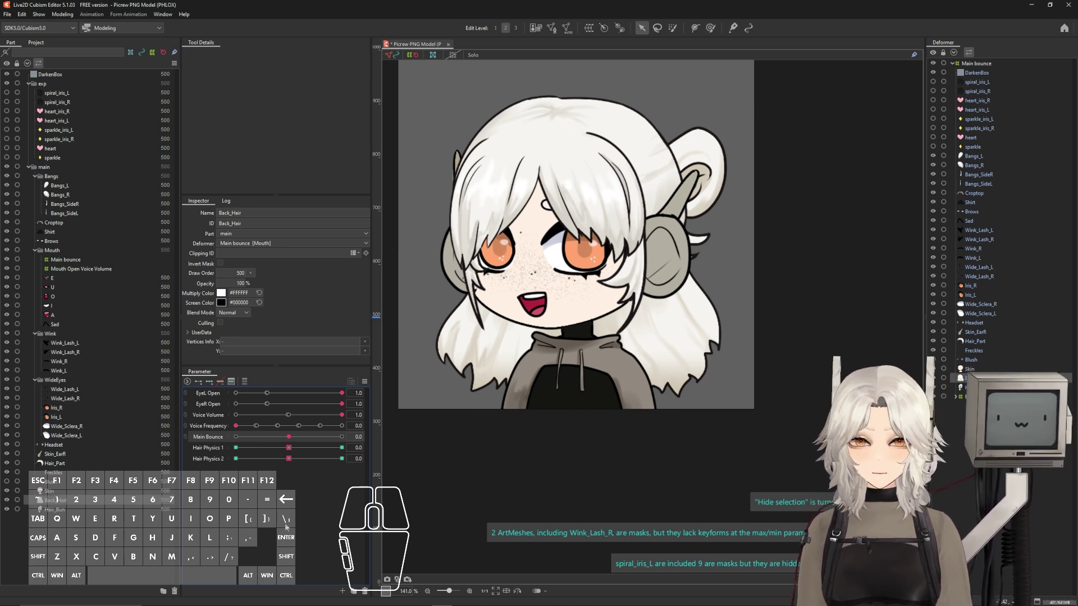
Create a new parameter named Hair Bounce with ID HairBounce, minimum -1.0, default 0.0 and maximum 1.0.
click(342, 592)
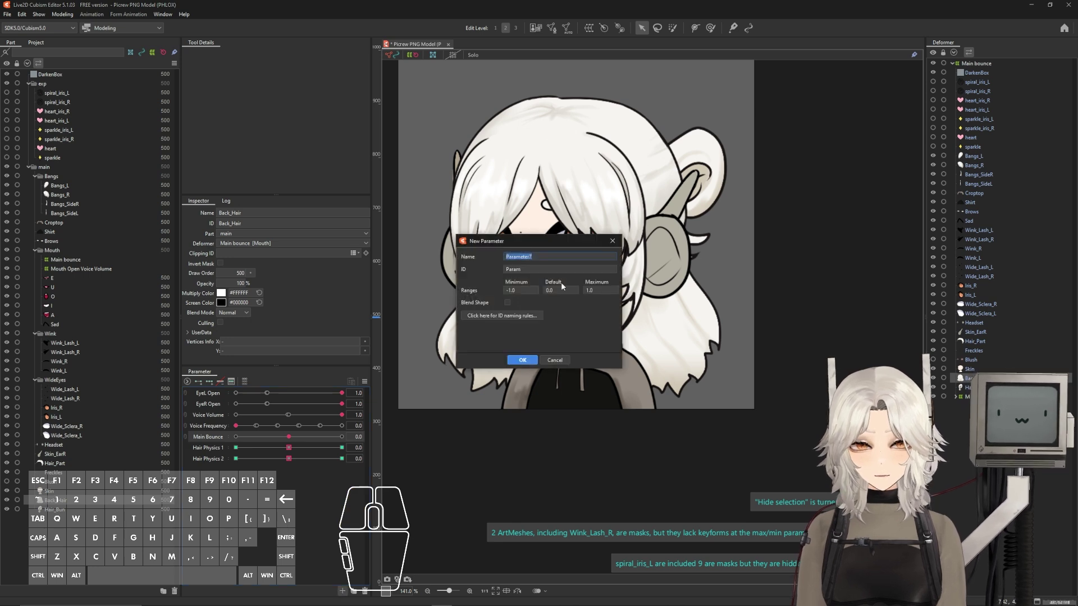
text(Hair Bounce)
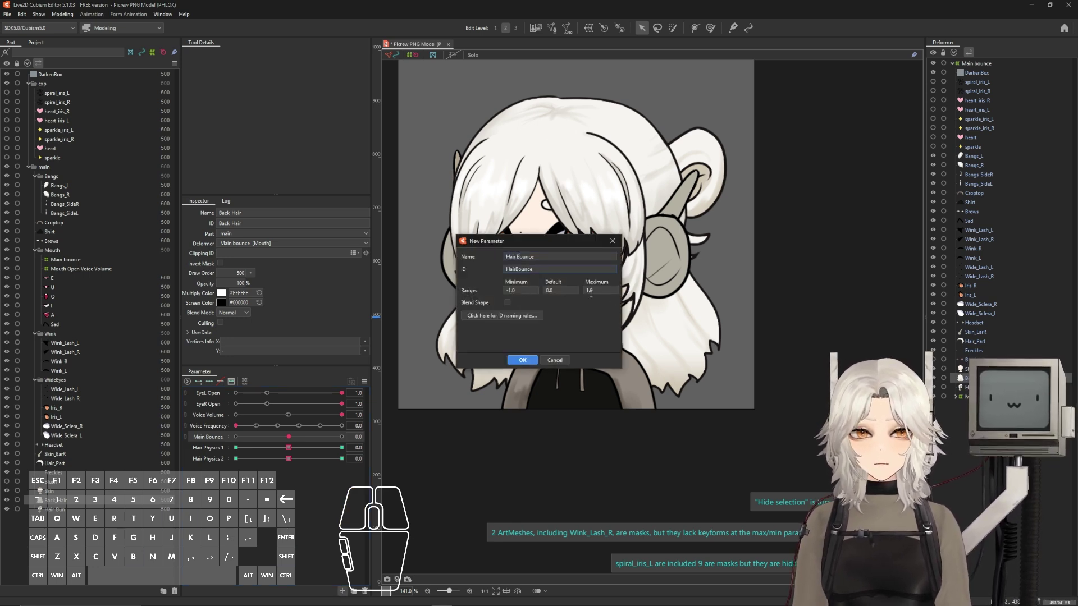
click(522, 361)
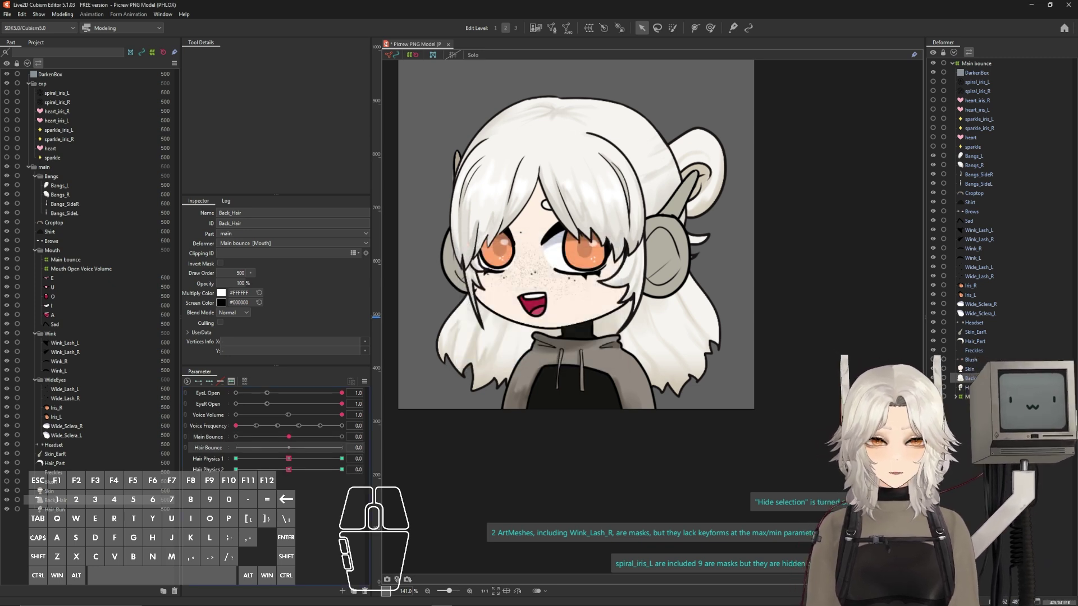
Create a warp deformer named Hair Bounce as parent of the four bangs pieces, Hair_Part, Back_Hair and Hair_Bun.
ctrl+click(975, 388)
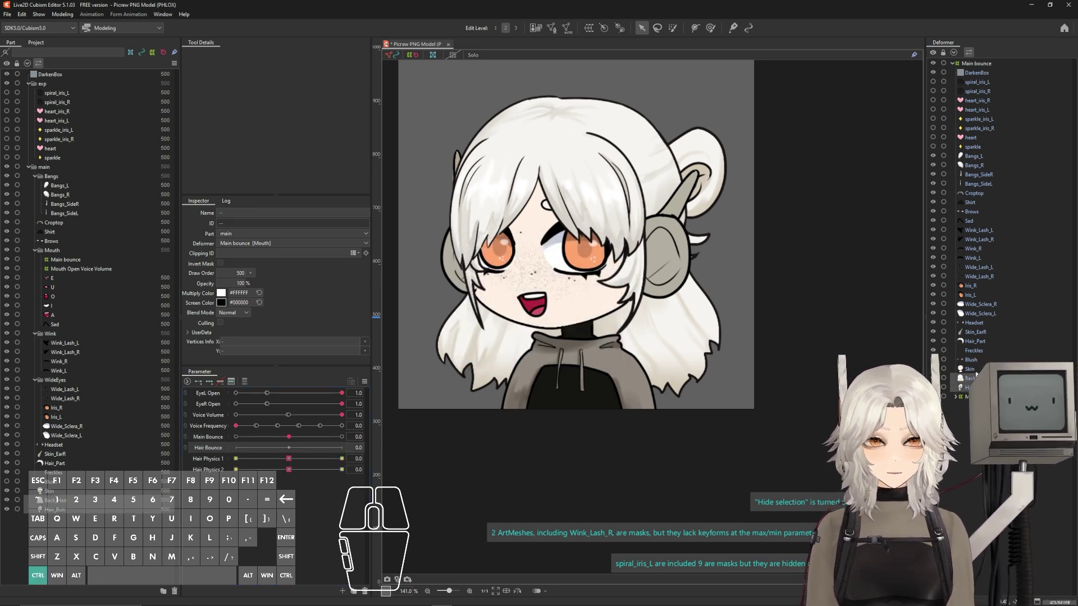
ctrl+click(980, 184)
ctrl+click(980, 174)
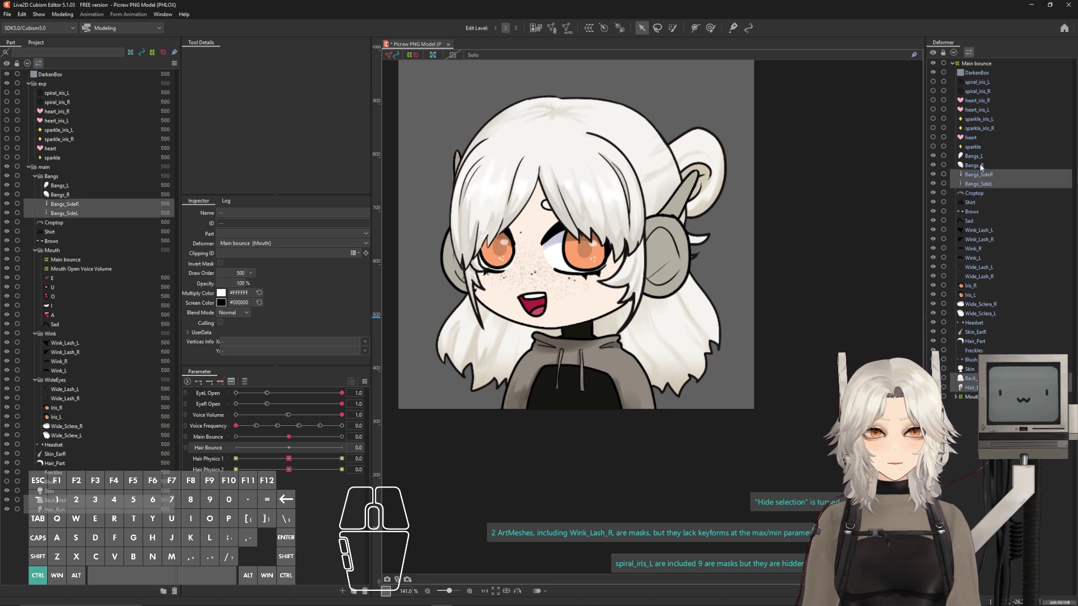
ctrl+click(977, 166)
ctrl+click(977, 156)
click(588, 28)
double_click(424, 274)
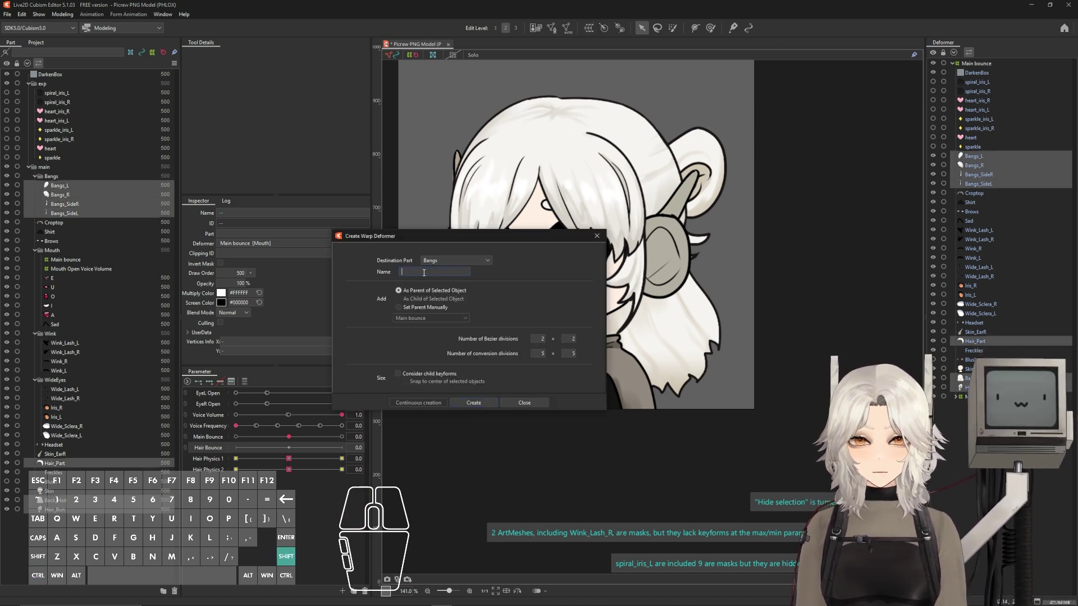
text(Hair Bounce)
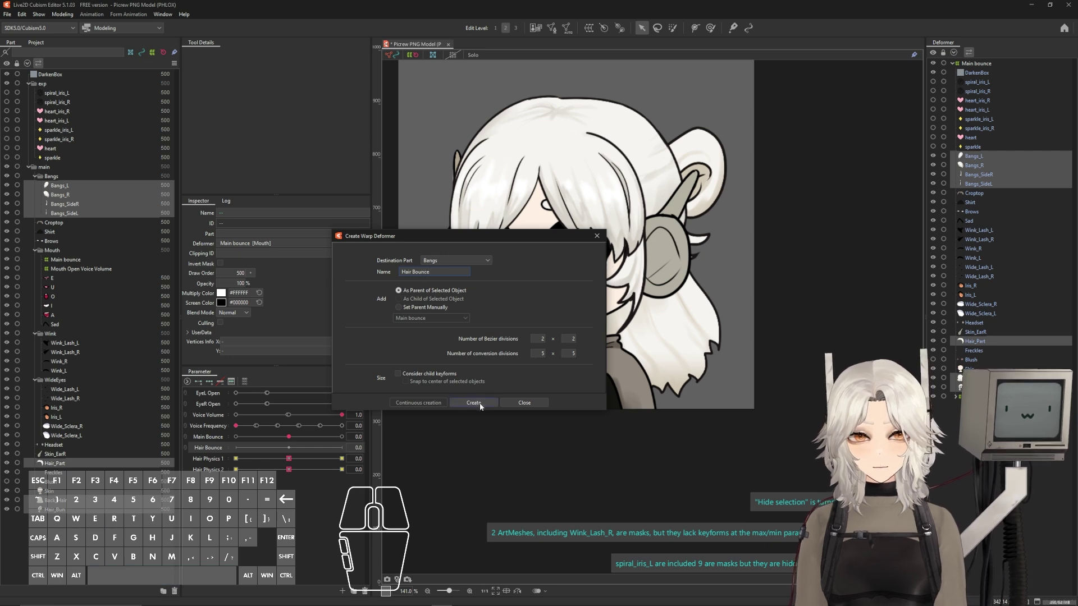
click(479, 404)
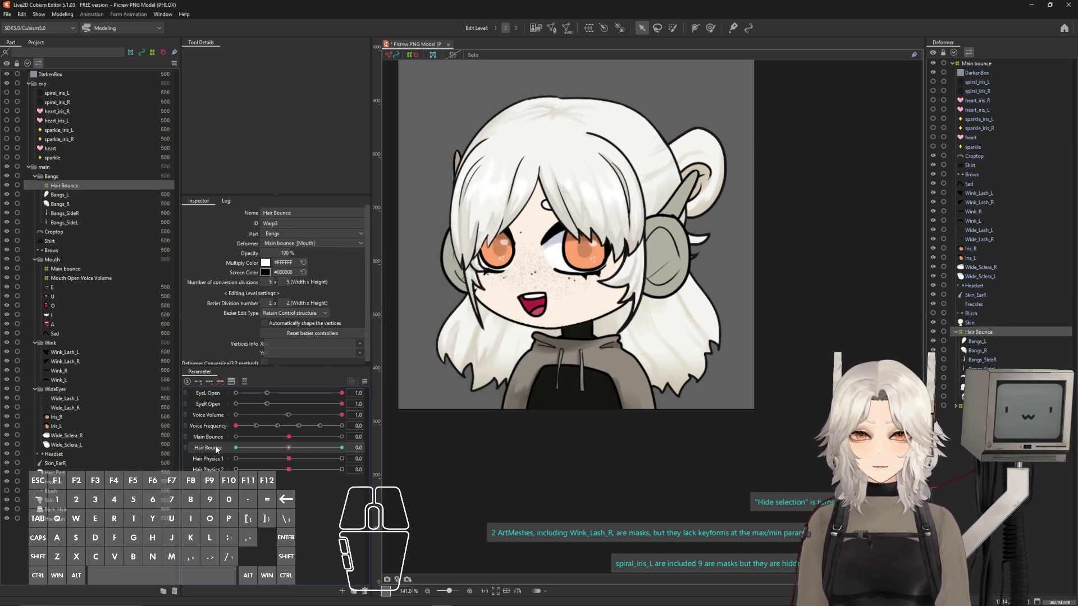
Add three keyforms for the warp deformer on Hair Bounce, raising the deformer at 1.0 and lowering it slightly at -1.0.
click(290, 449)
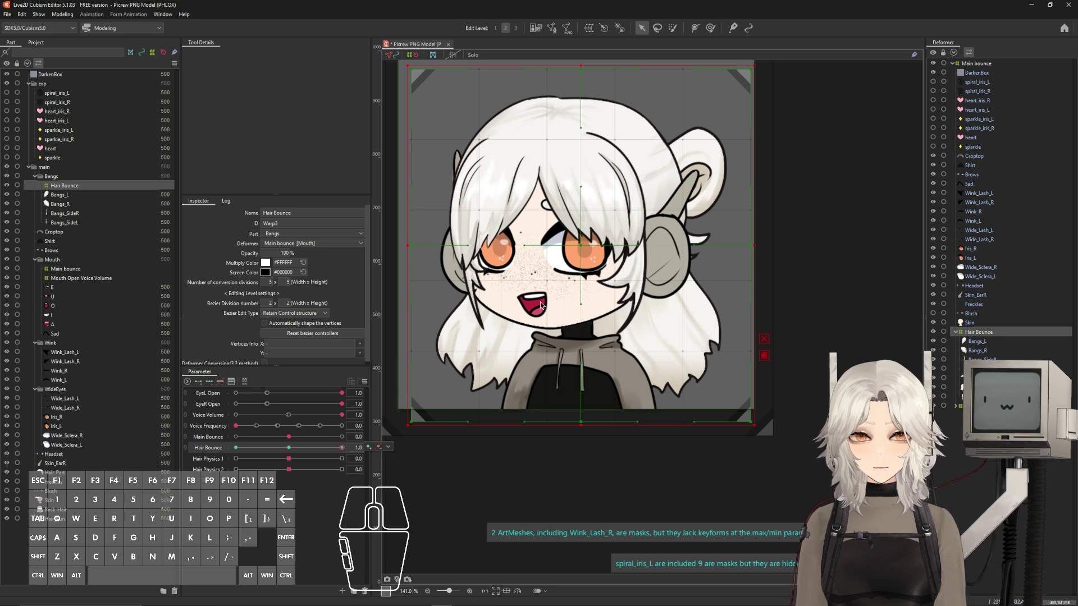
drag(582, 245, 581, 234)
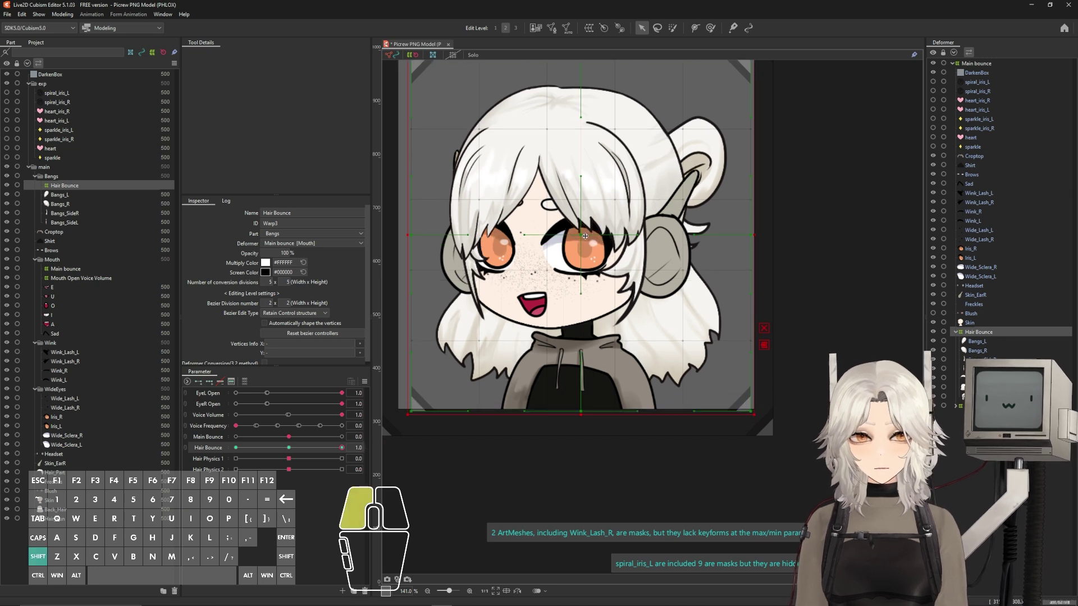
click(236, 448)
drag(580, 245, 581, 251)
drag(237, 448, 343, 462)
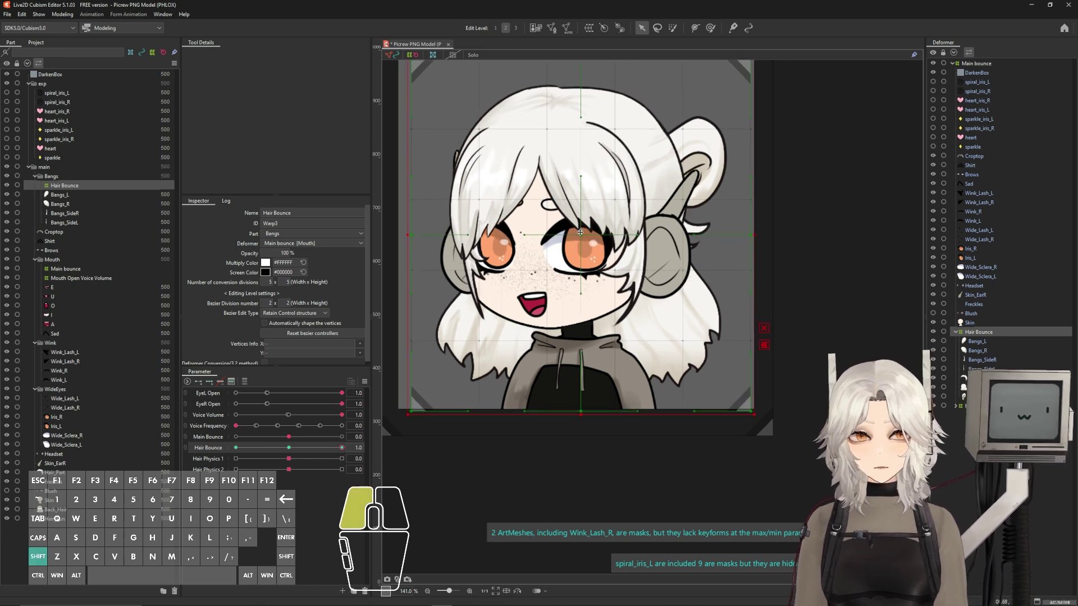
drag(581, 232, 581, 236)
drag(341, 447, 365, 446)
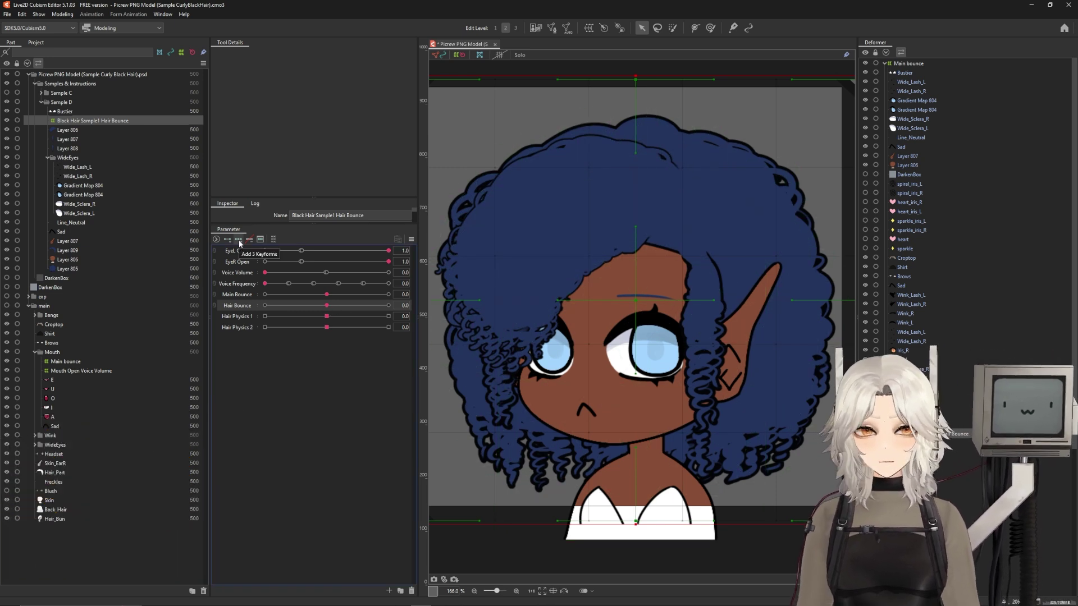
For the curly hair sample's bounce deformer, add three keyforms on Hair Bounce and narrow the deformer from both sides at 1.0.
mouse_move(327, 296)
mouse_down()
mouse_move(304, 298)
mouse_move(375, 297)
mouse_move(324, 299)
mouse_up()
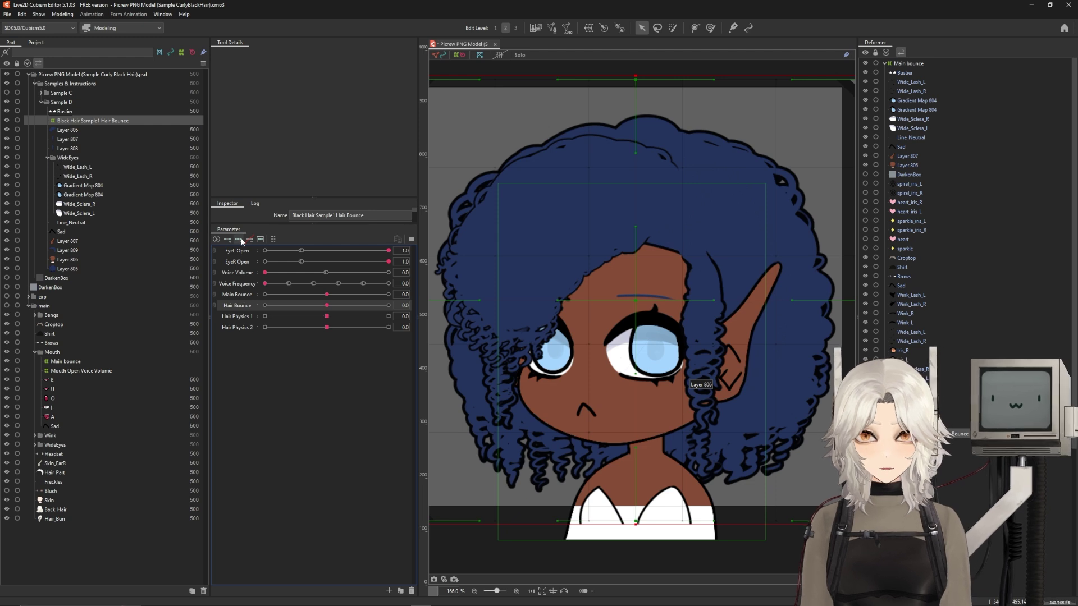
scroll(598, 280, down, 2)
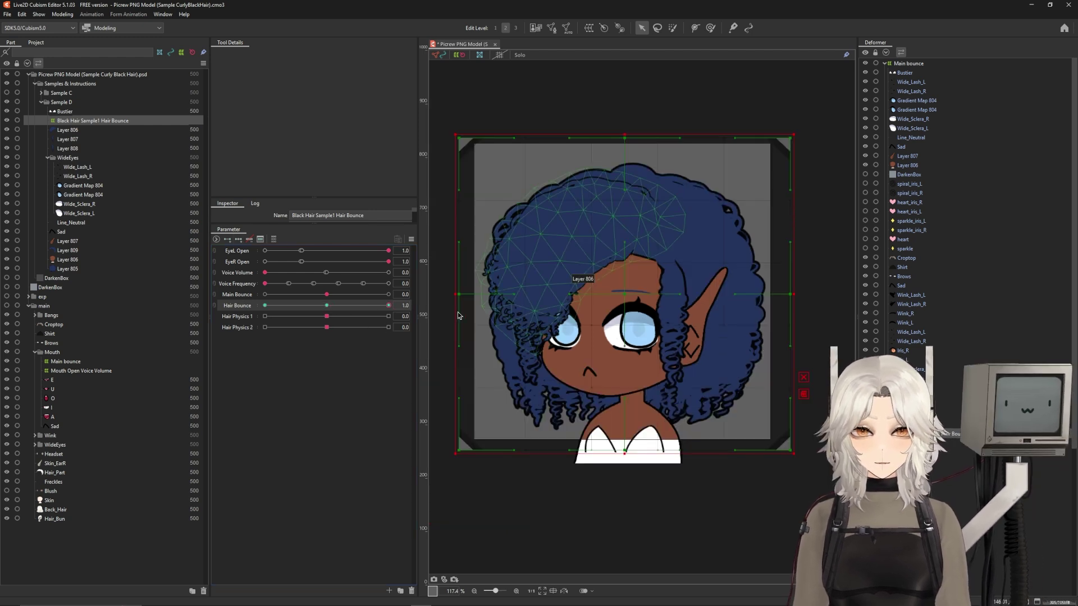
click(388, 305)
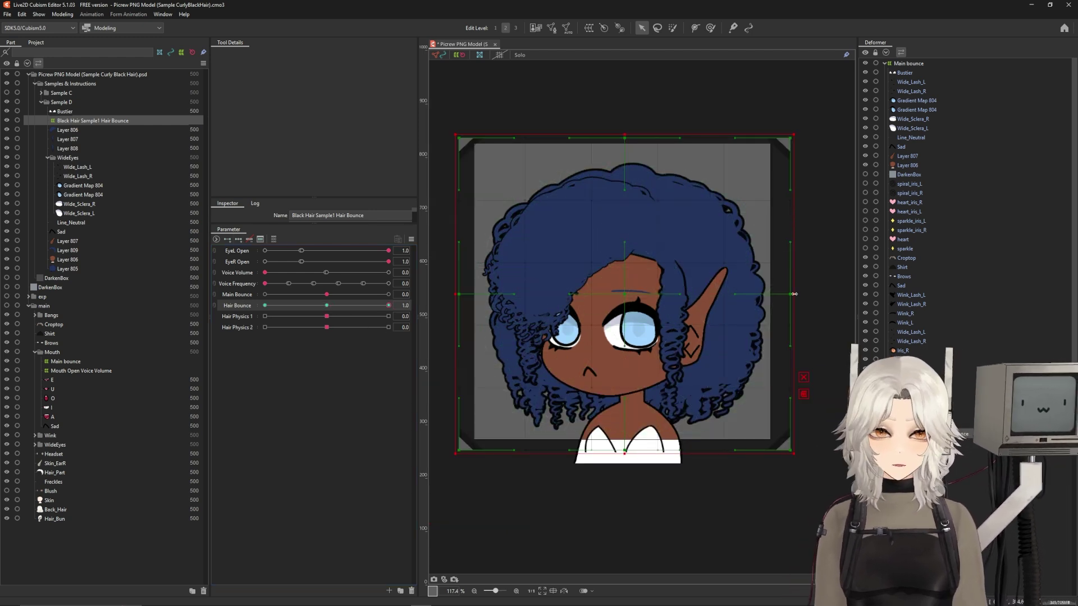
drag(794, 294, 784, 294)
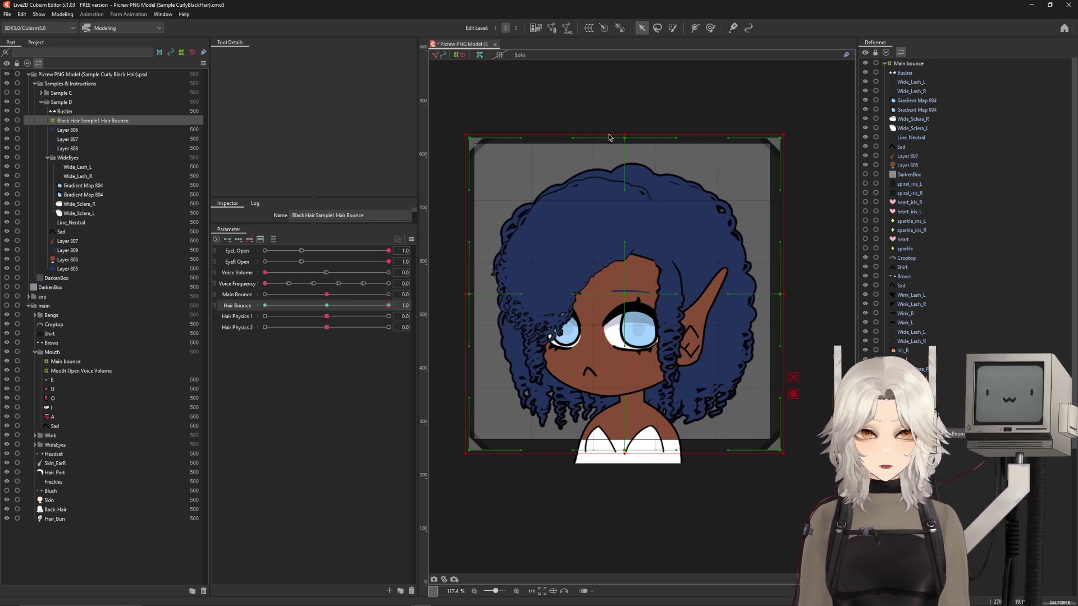
Stretch the curly hair bounce deformer slightly taller at Hair Bounce 1.0, and make it shorter and wider at -1.0.
drag(624, 132, 625, 127)
drag(388, 307, 328, 312)
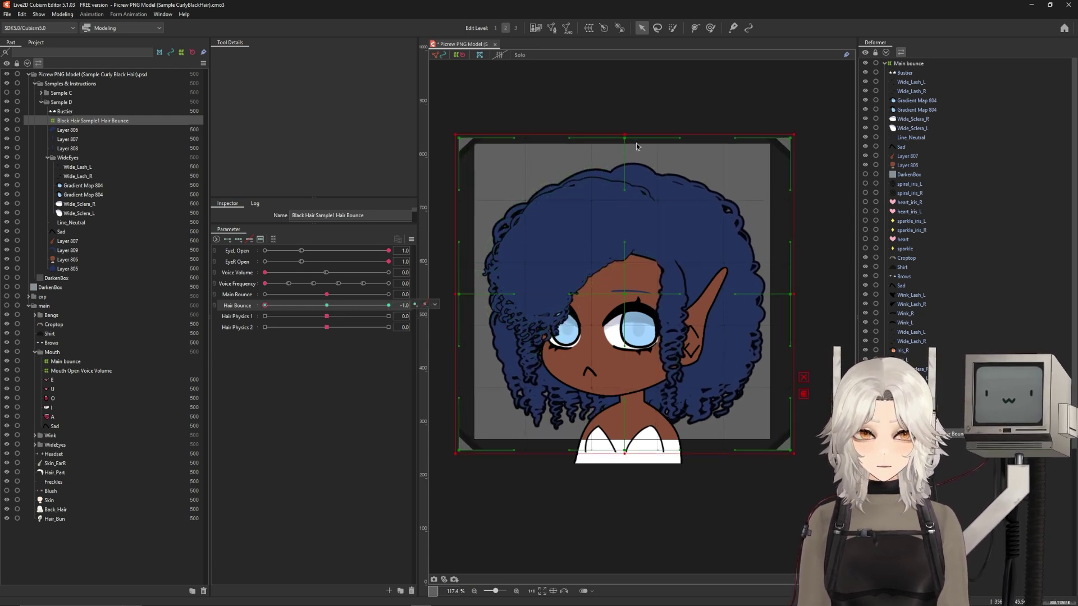
drag(626, 131, 627, 143)
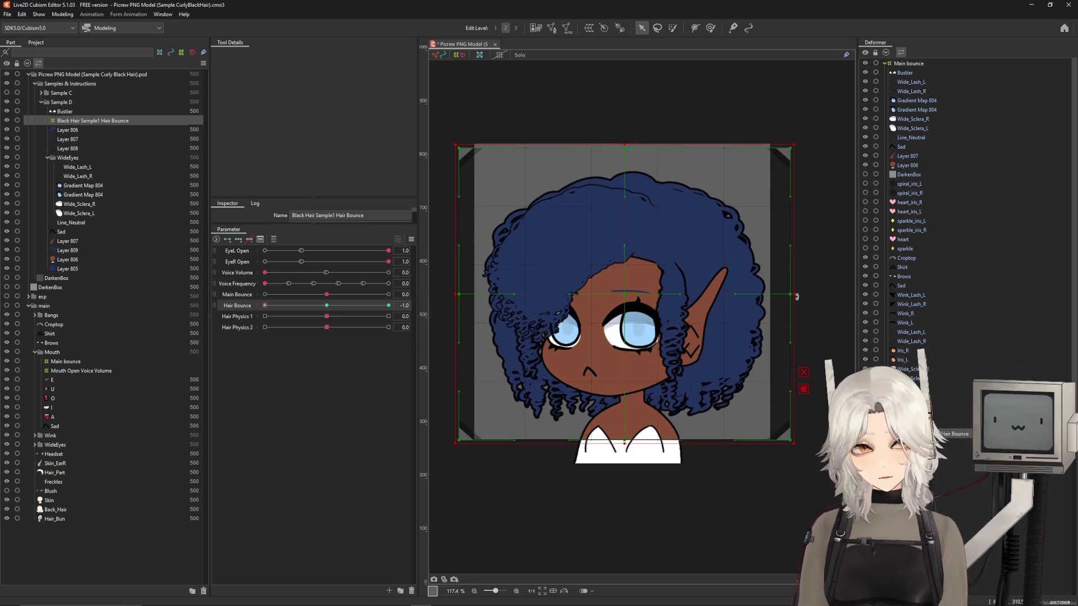
drag(796, 294, 803, 294)
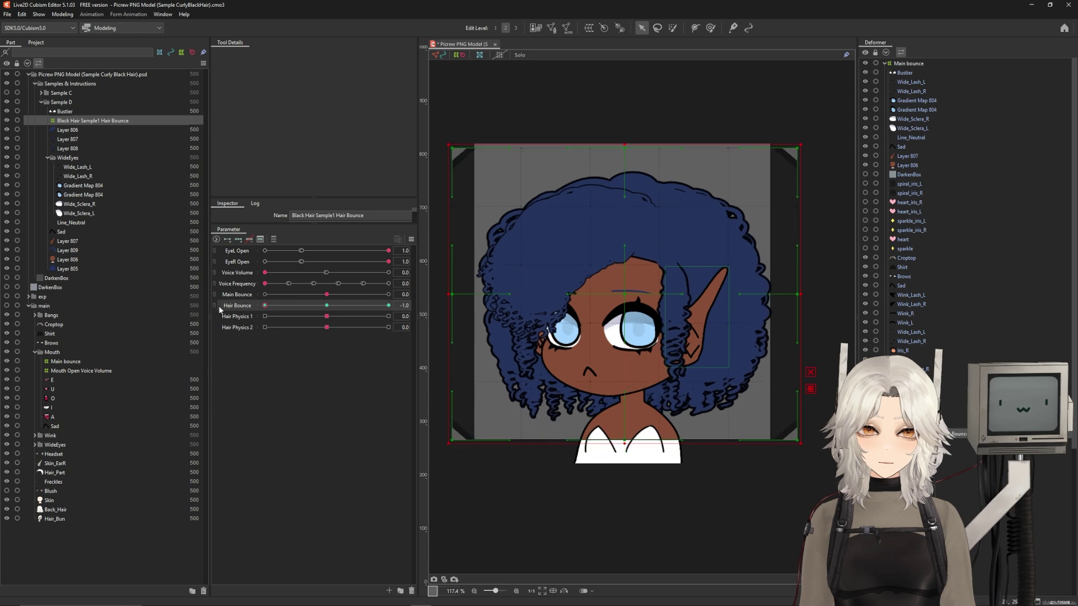
drag(408, 298, 327, 305)
Add three keyforms for Layer 806 on Hair Physics 1 and sway the curly bangs sideways towards the face at 1.0 with the deform brush.
click(568, 251)
scroll(568, 251, up, 2)
drag(611, 280, 619, 284)
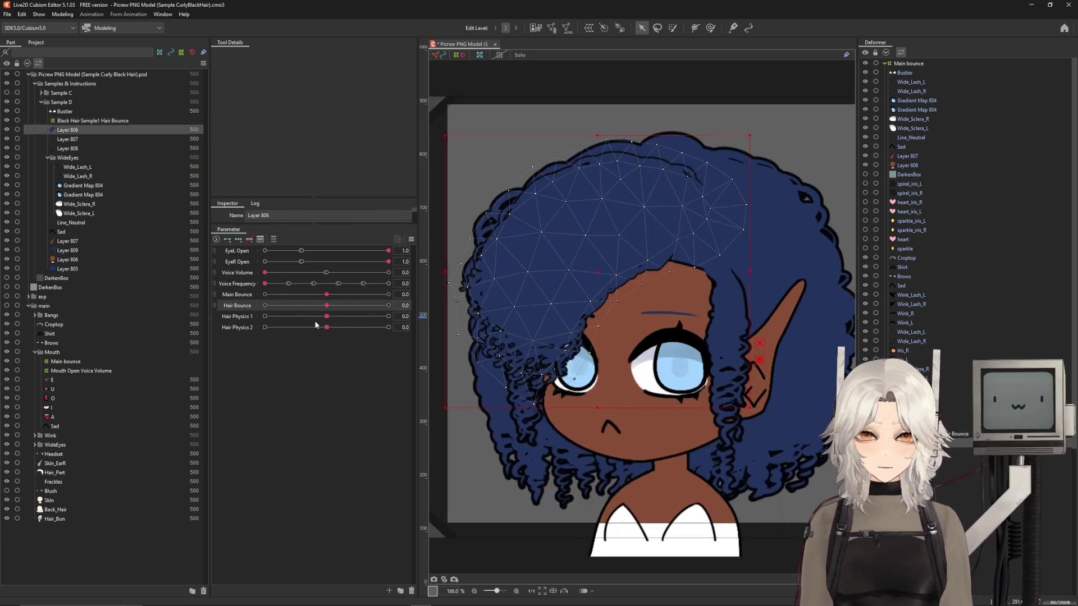
drag(387, 316, 396, 317)
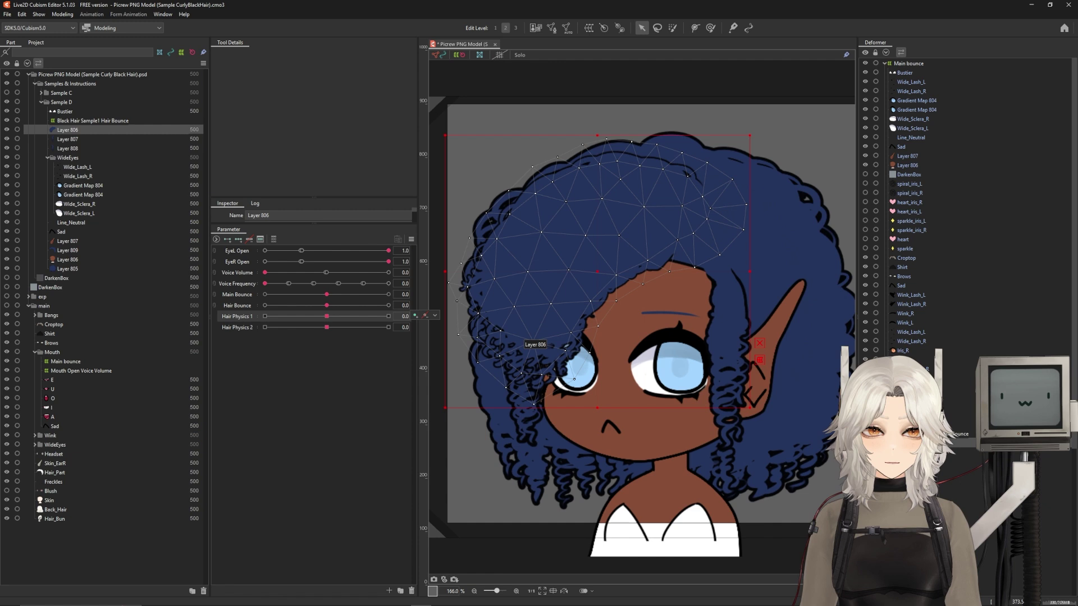
drag(626, 92, 604, 78)
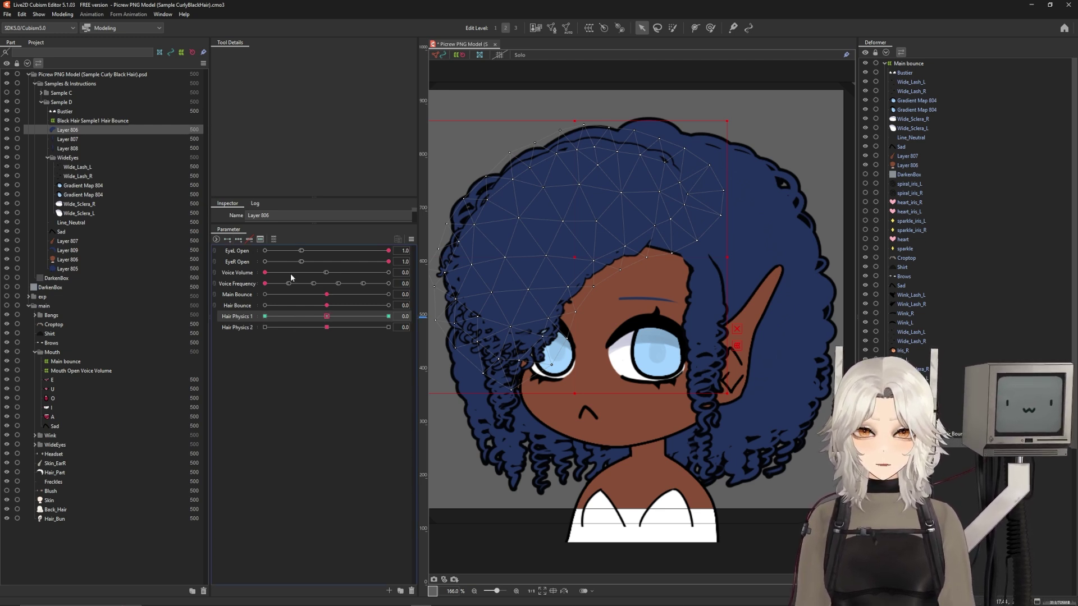
click(697, 28)
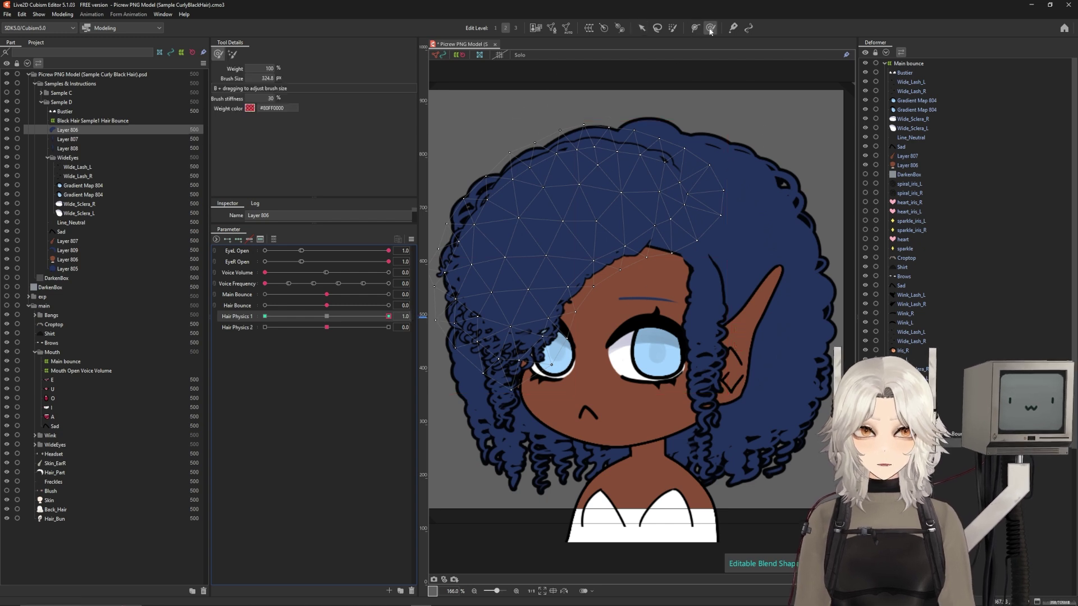
key(b)
drag(582, 390, 581, 377)
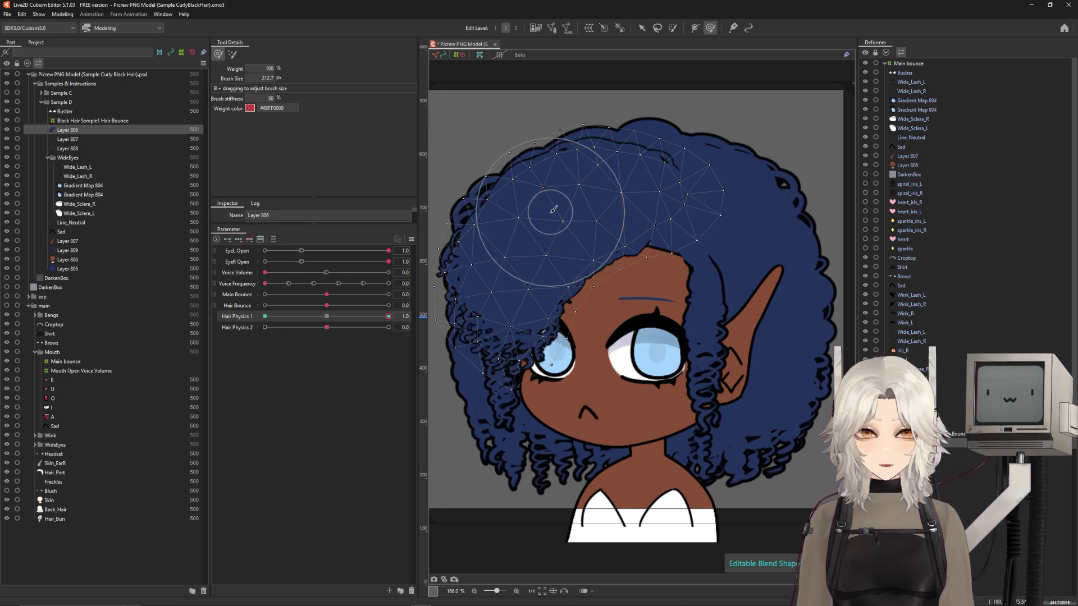
mouse_move(544, 216)
mouse_down()
mouse_move(511, 214)
mouse_move(590, 225)
mouse_move(551, 257)
mouse_move(490, 262)
mouse_move(493, 290)
mouse_move(520, 306)
mouse_move(342, 318)
mouse_move(466, 317)
mouse_up()
drag(536, 324, 550, 320)
drag(392, 318, 408, 320)
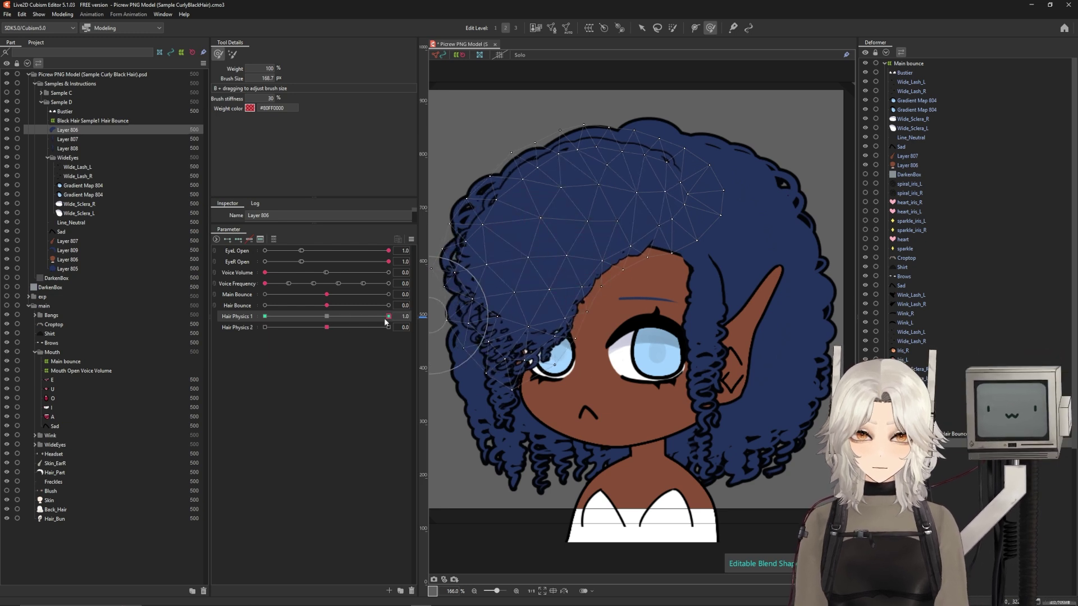
Sway the Layer 806 bangs outward, away from the face, at -1.0 of Hair Physics 1 and return the parameter to 0.0.
drag(331, 318, 318, 318)
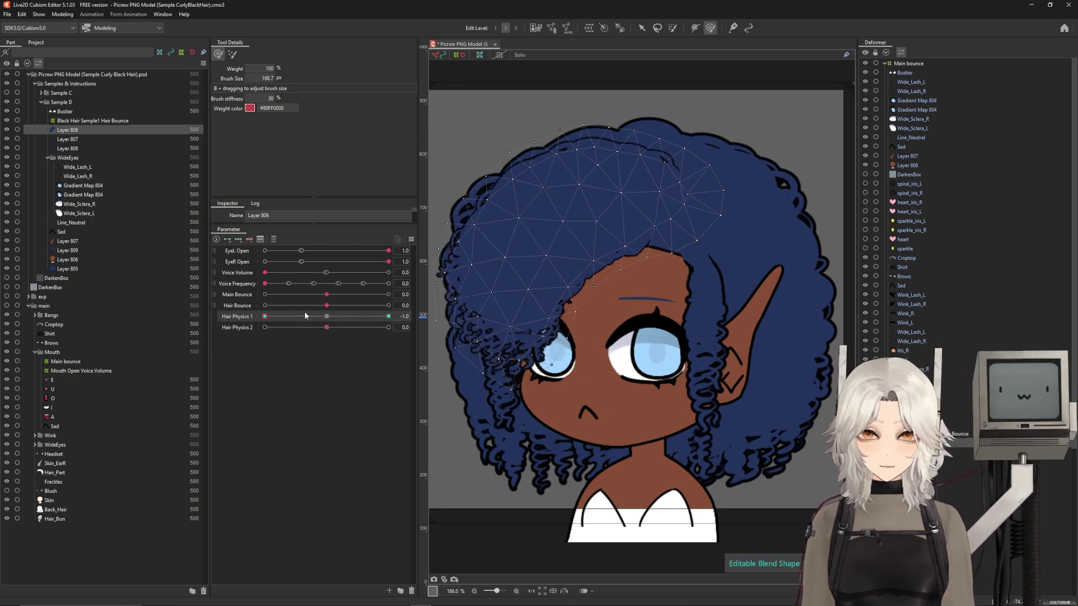
drag(527, 293, 504, 289)
mouse_move(525, 339)
mouse_down()
mouse_move(502, 343)
mouse_move(554, 277)
mouse_move(498, 262)
mouse_move(570, 179)
mouse_up()
drag(522, 253, 497, 282)
mouse_move(382, 318)
mouse_down()
mouse_move(397, 328)
mouse_move(355, 324)
mouse_up()
click(326, 316)
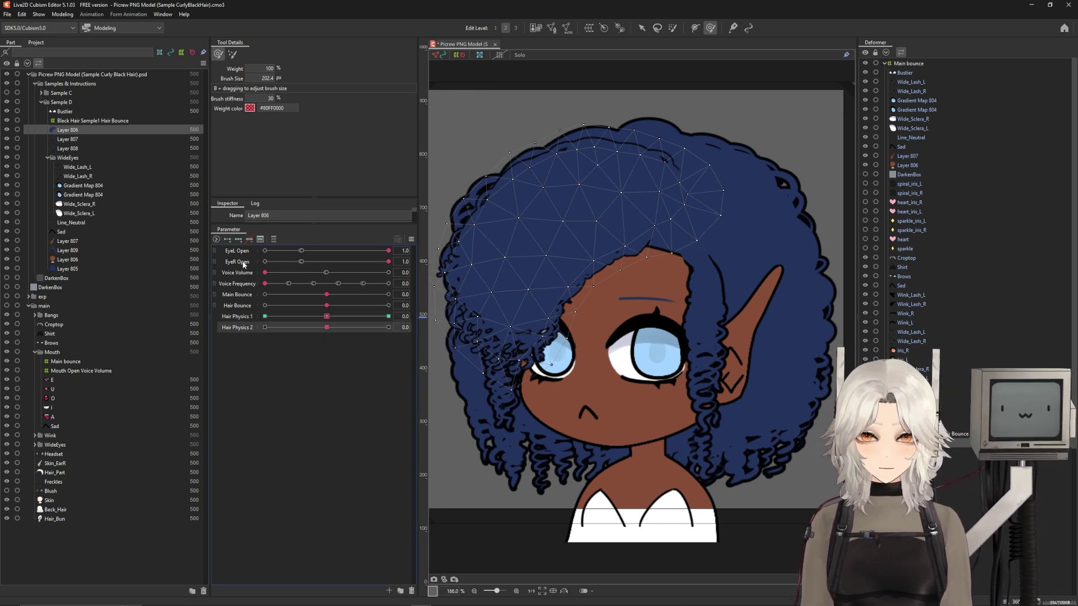
Add three keyforms for Layer 806 on Hair Physics 2 and lift the curl tips with a larger deform brush at 1.0.
click(388, 328)
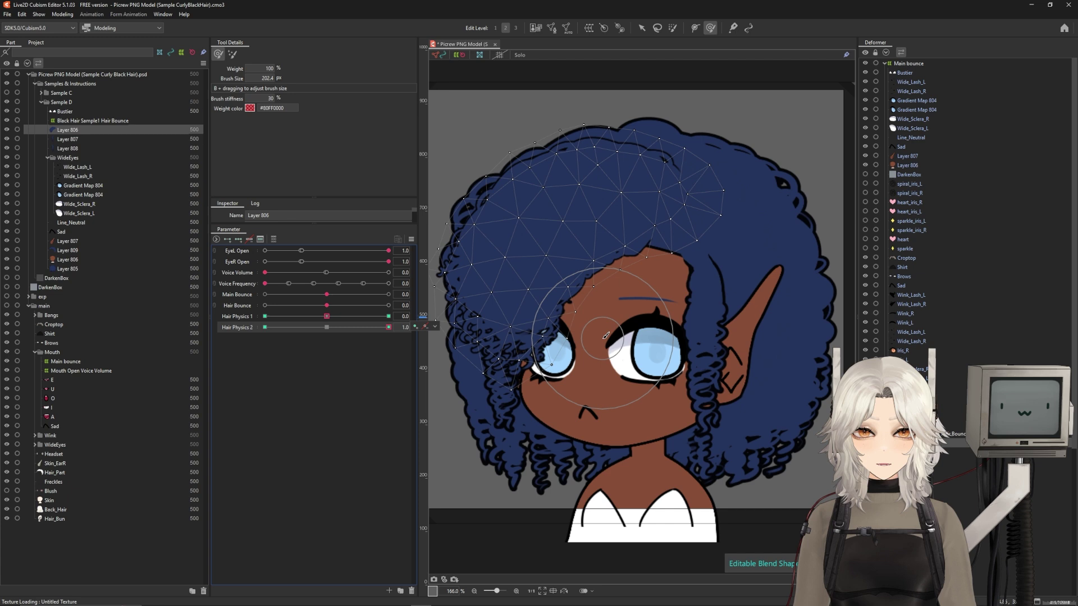
drag(505, 390, 504, 380)
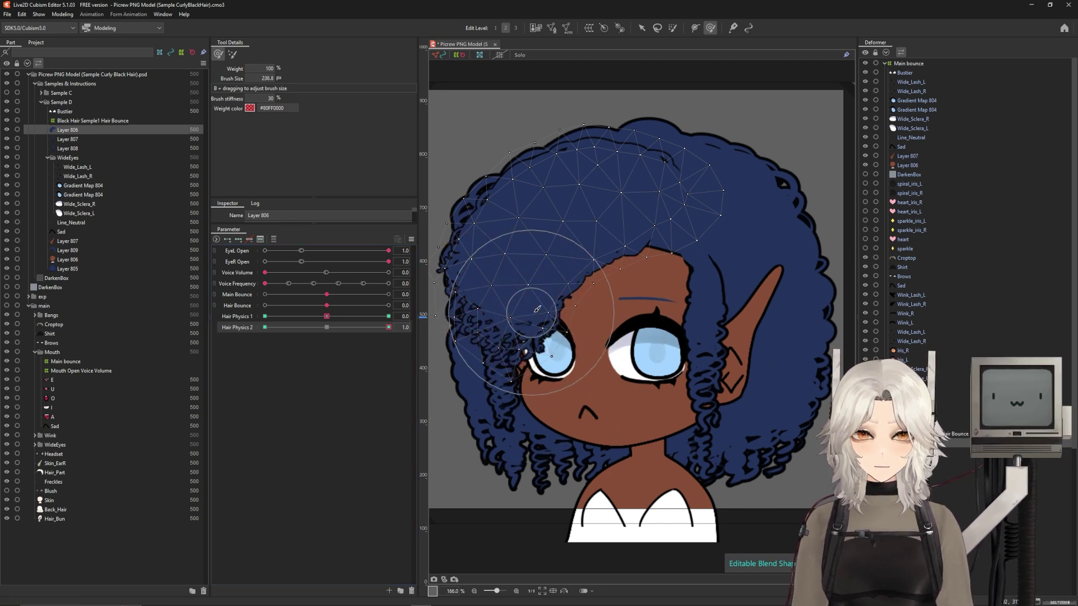
drag(466, 334, 497, 394)
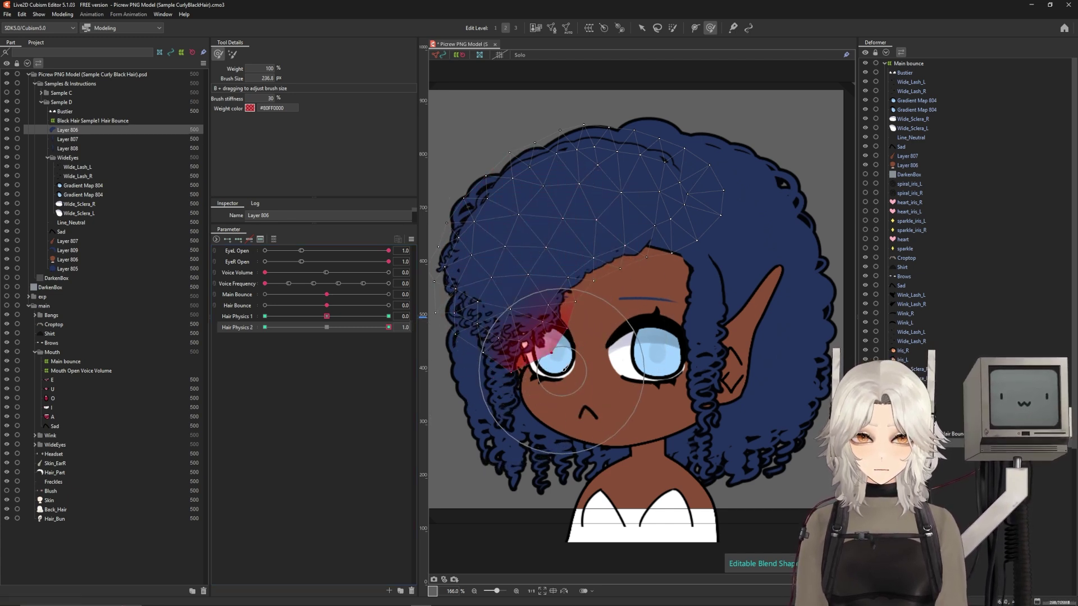
click(326, 328)
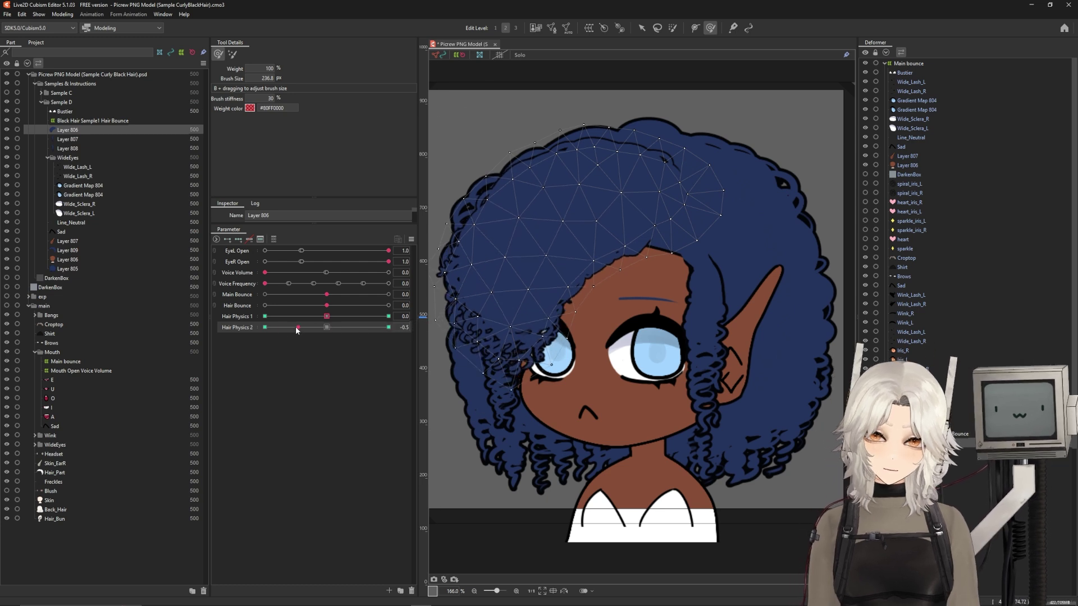
Brush the Layer 806 curl tips into the opposite, lowered pose at -1.0 of Hair Physics 2.
click(264, 328)
mouse_move(492, 368)
mouse_down()
mouse_move(575, 356)
mouse_move(603, 314)
mouse_up()
drag(488, 340, 515, 334)
drag(515, 334, 515, 344)
drag(459, 316, 464, 320)
drag(489, 393, 497, 391)
drag(488, 345, 494, 351)
drag(475, 257, 483, 256)
drag(489, 375, 495, 375)
mouse_move(265, 328)
mouse_down()
mouse_move(299, 327)
mouse_move(265, 327)
mouse_up()
drag(617, 316, 616, 318)
Refine the Layer 806 bangs with the deform brush at 1.0 of Hair Physics 2, and reset the parameter to 0.0.
drag(265, 327, 388, 327)
drag(502, 226, 499, 219)
drag(582, 297, 586, 290)
drag(528, 327, 533, 341)
mouse_move(389, 328)
mouse_down()
mouse_move(277, 327)
mouse_move(327, 331)
mouse_up()
Open the physics settings and swing Voice Volume between its extremes to preview how the hair moves.
click(63, 14)
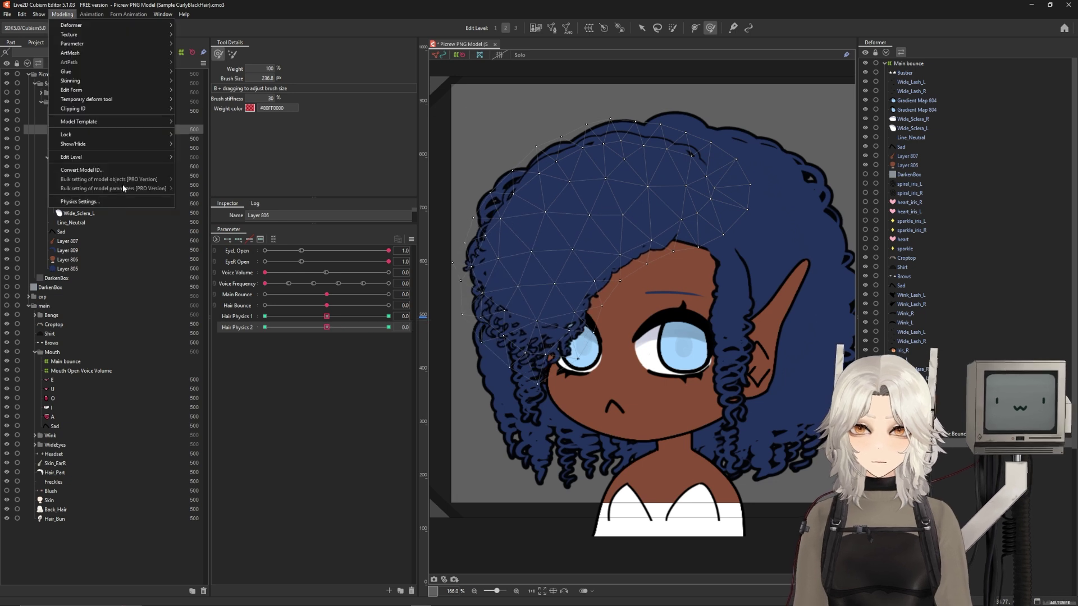
click(80, 201)
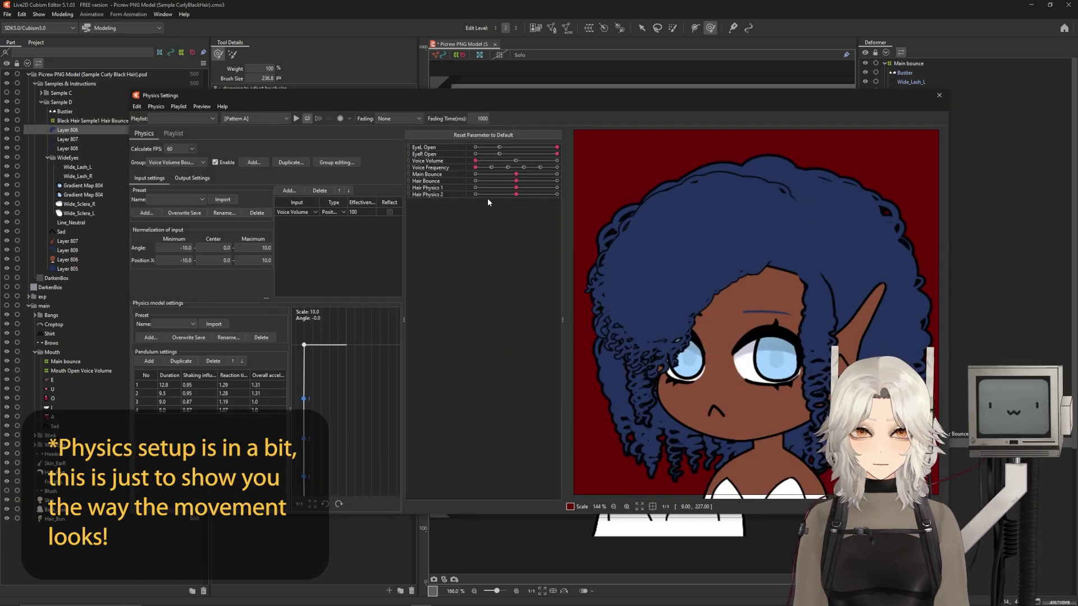
drag(476, 161, 585, 161)
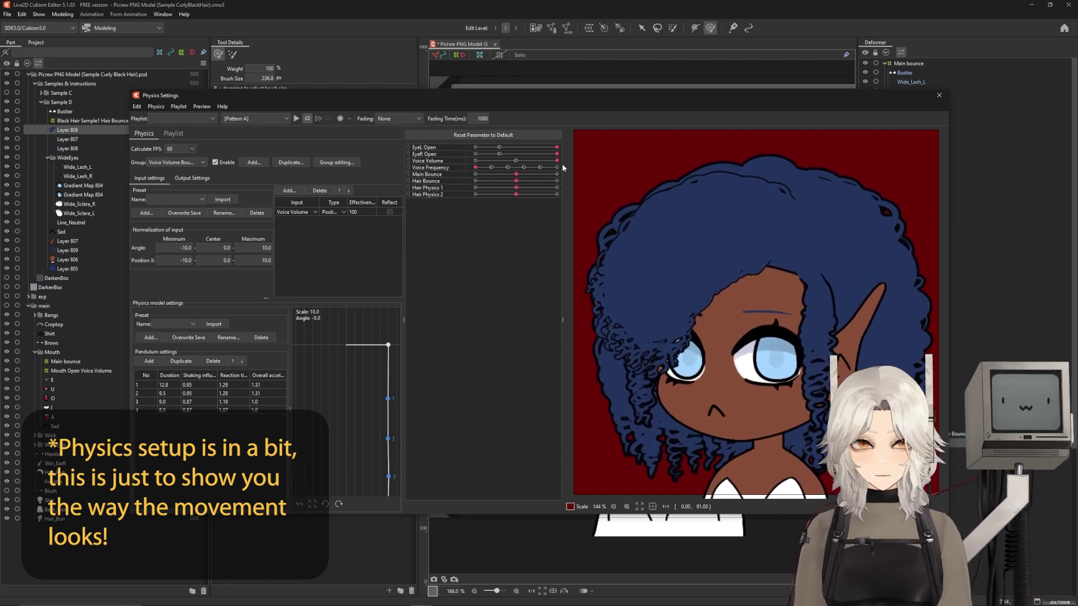
drag(562, 165, 463, 163)
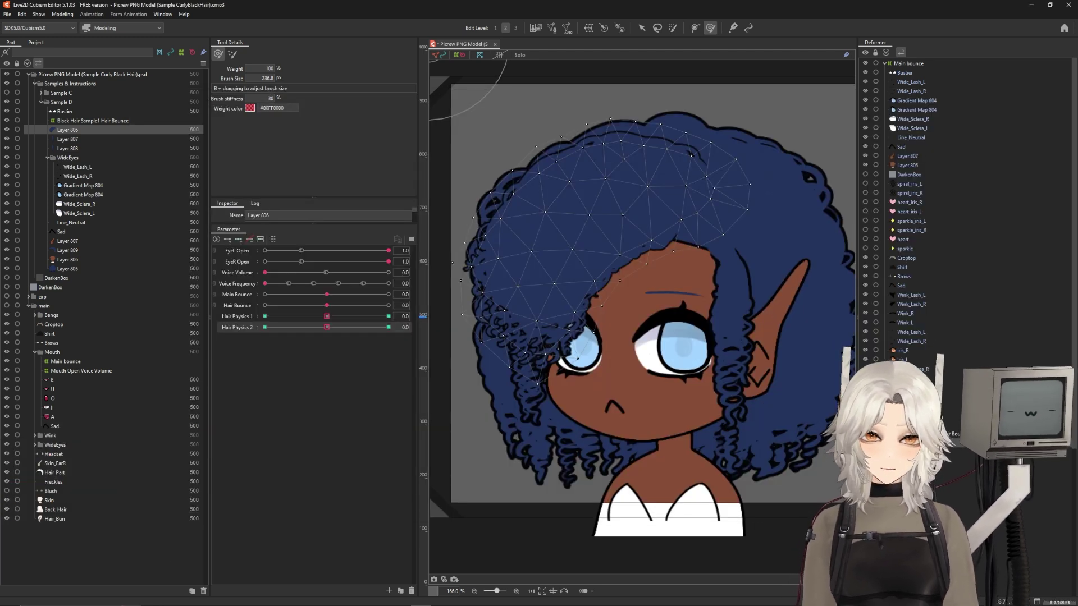
Add three keyforms for Layer 807 on Hair Physics 1, swaying the side curls towards the face at 1.0 and outward at -1.0.
click(67, 139)
drag(635, 190, 621, 183)
click(236, 316)
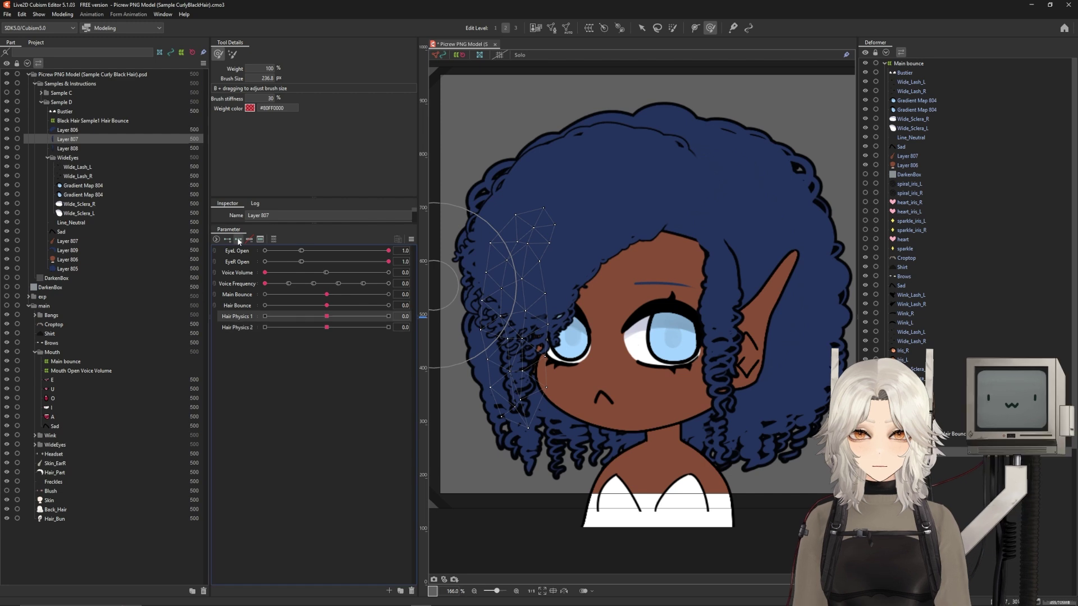
click(238, 239)
drag(536, 291, 511, 282)
drag(332, 318, 389, 316)
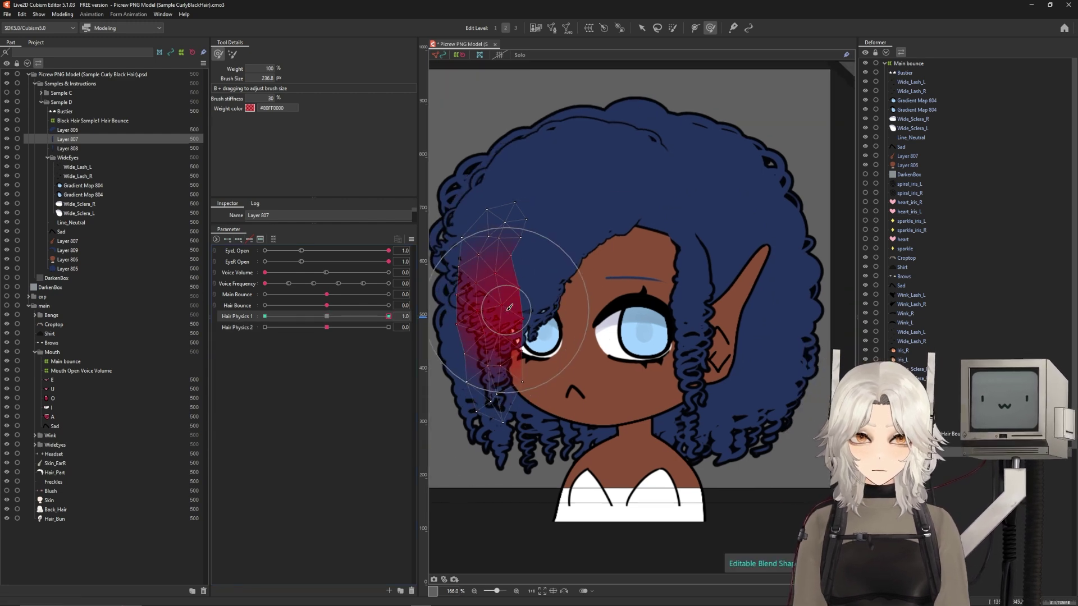
drag(375, 319, 265, 317)
drag(487, 349, 481, 348)
drag(383, 319, 279, 326)
click(326, 316)
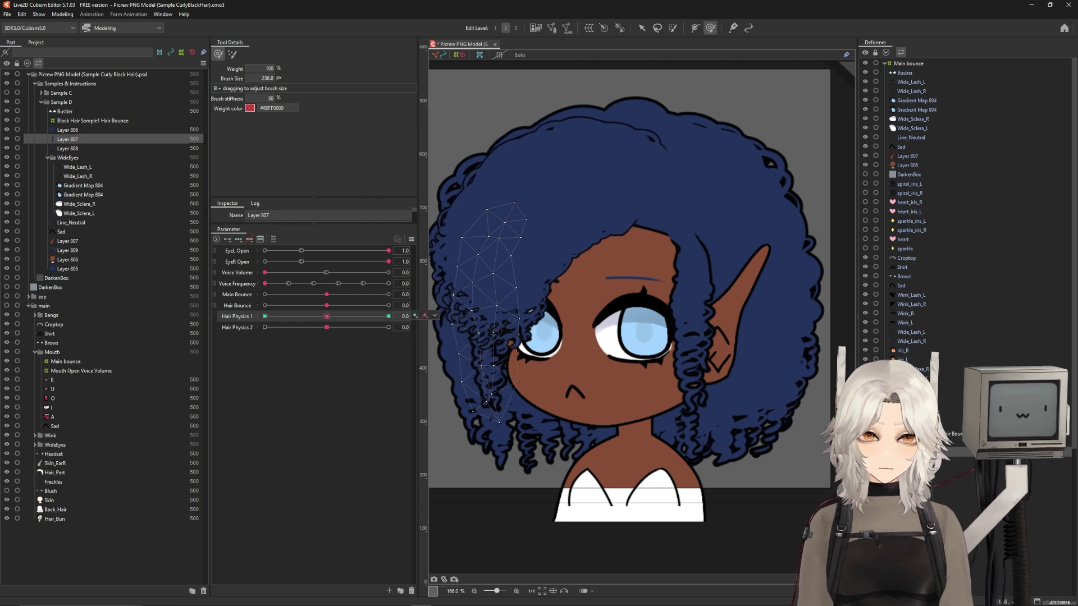
Add three keyforms for Layer 807 on Hair Physics 2 and brush the curl tips upward at 1.0.
click(388, 327)
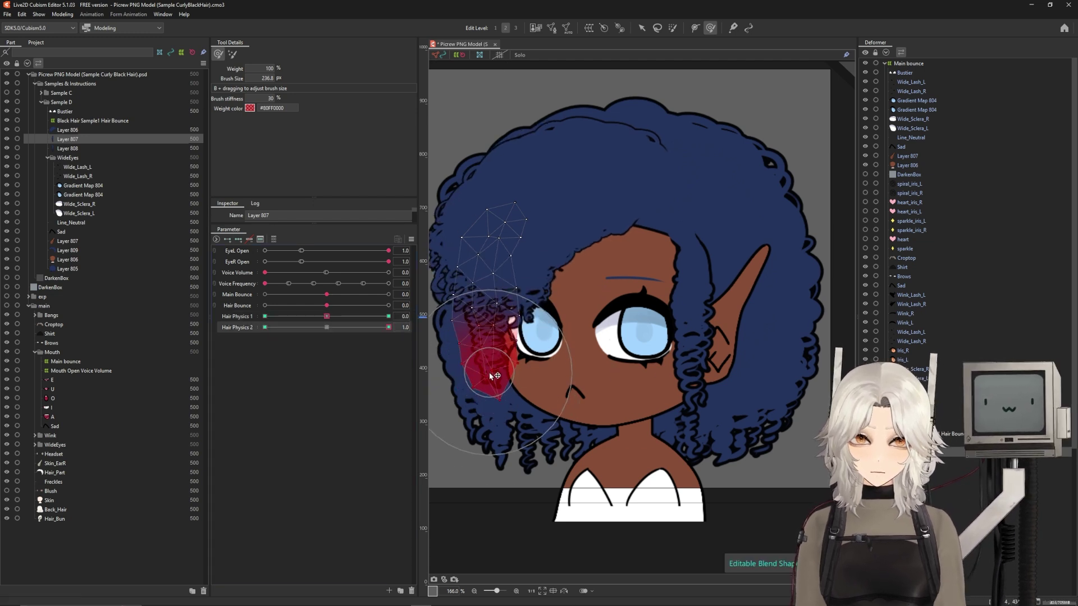
key(b)
drag(581, 379, 542, 380)
drag(479, 315, 478, 309)
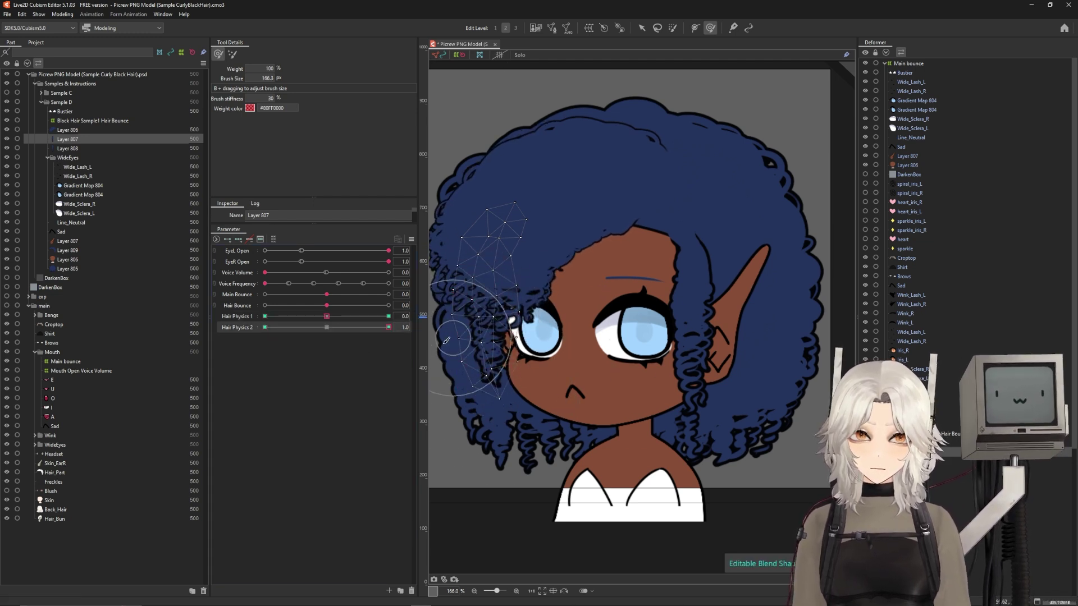
drag(467, 330, 515, 343)
Brush the Layer 807 curl tips downward at -1.0 of Hair Physics 2 and reset the parameter to 0.0.
drag(388, 328, 265, 328)
mouse_move(484, 360)
mouse_down()
mouse_move(493, 424)
mouse_move(486, 323)
mouse_move(492, 393)
mouse_move(459, 409)
mouse_up()
drag(555, 402, 547, 403)
mouse_move(318, 339)
mouse_down()
mouse_move(228, 339)
mouse_move(264, 337)
mouse_up()
mouse_move(532, 438)
mouse_down()
mouse_move(517, 415)
mouse_move(537, 413)
mouse_up()
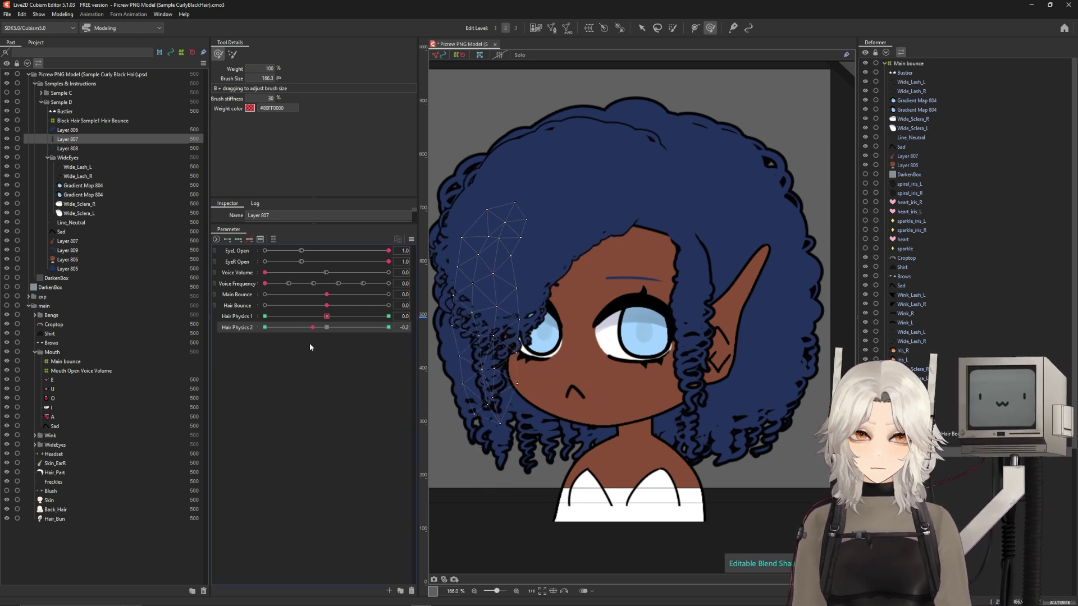
key(v)
drag(265, 327, 327, 331)
Add three keyforms for Layer 808 on Hair Physics 1, swaying the curls beside the ear in opposite directions at 1.0 and -1.0.
click(690, 337)
drag(525, 242, 479, 241)
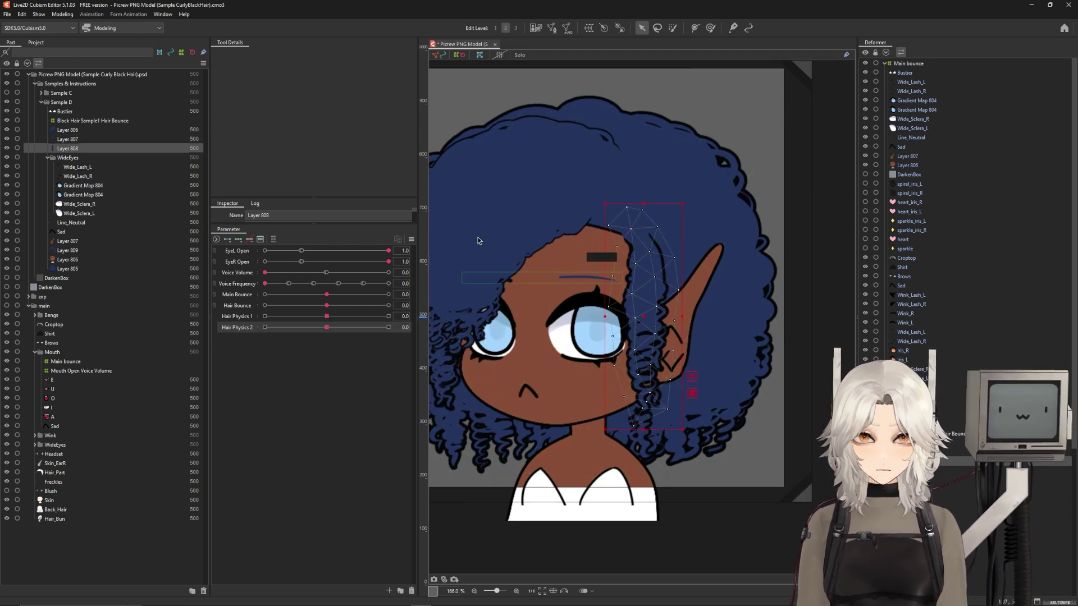
key(b)
click(255, 317)
click(238, 239)
click(388, 316)
key(bracketright)
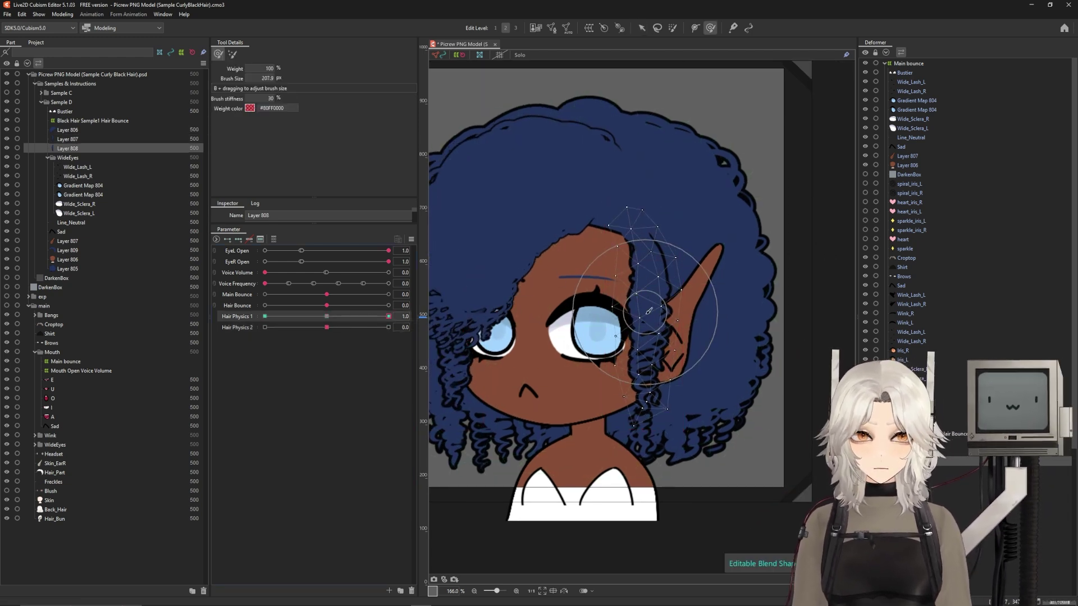
mouse_move(639, 336)
mouse_down()
mouse_move(662, 333)
mouse_move(672, 358)
mouse_move(659, 406)
mouse_up()
click(265, 316)
drag(644, 338, 607, 381)
drag(265, 316, 326, 317)
Add three keyforms for Layer 808 on Hair Physics 2, lifting the curl tips at 1.0 and lowering them at -1.0.
click(326, 328)
key(Right)
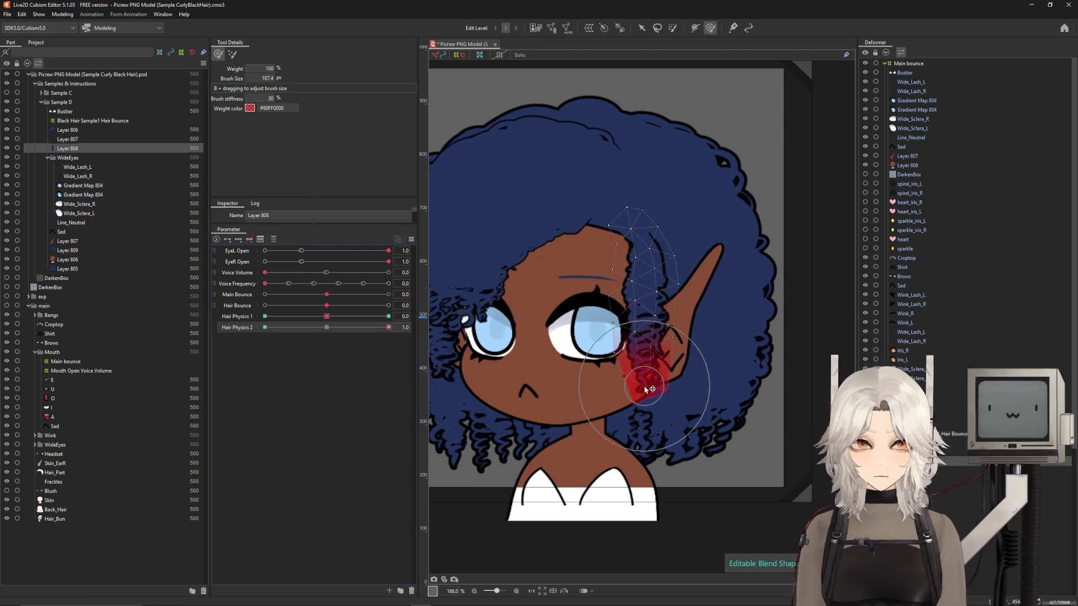
click(265, 328)
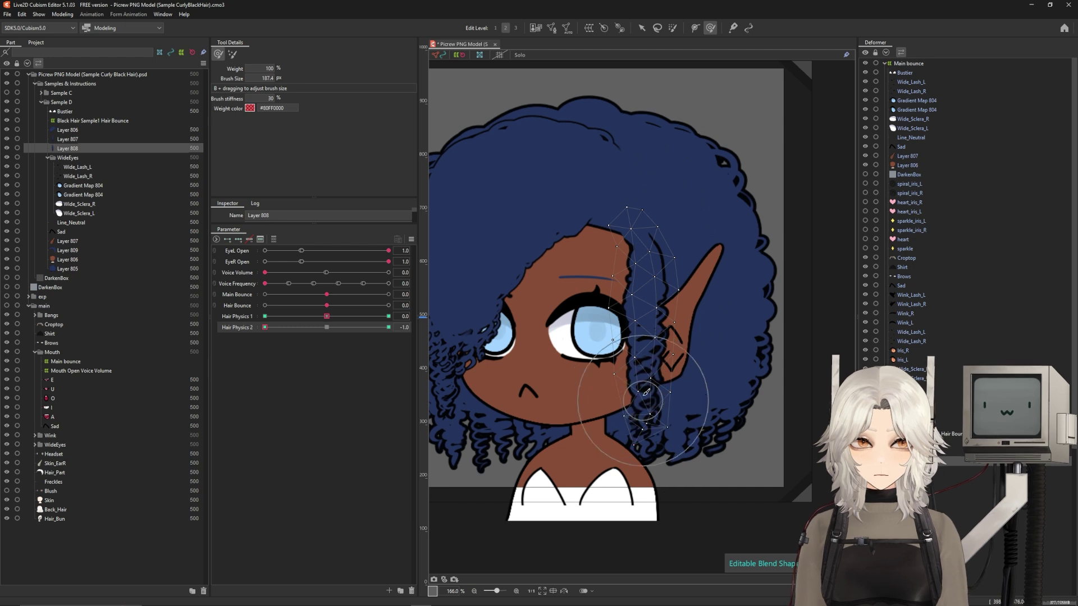
drag(677, 422, 672, 422)
drag(327, 327, 471, 335)
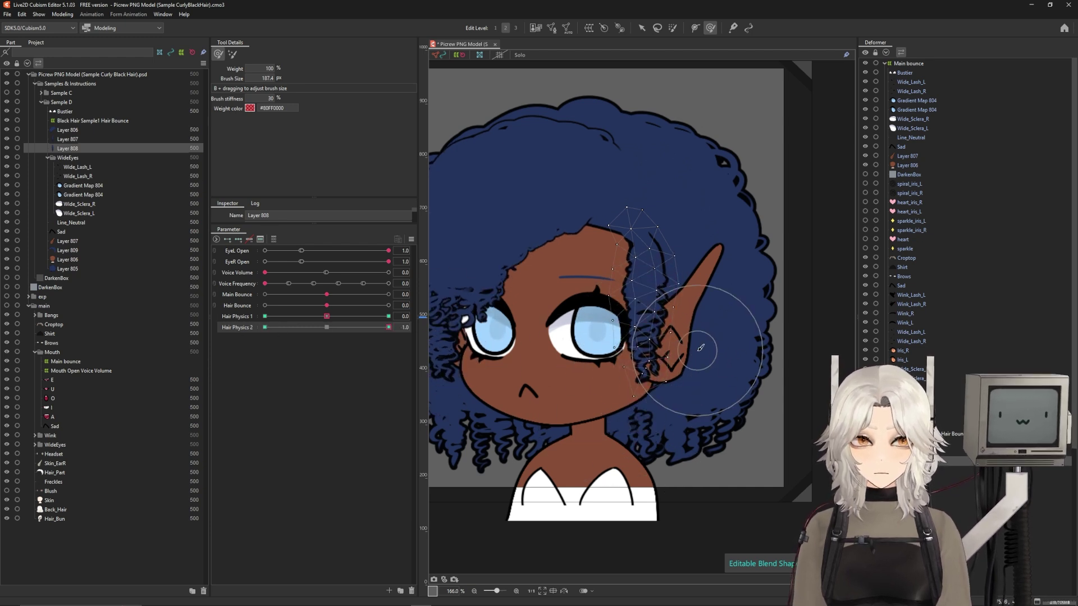
drag(389, 328, 327, 327)
Add three keyforms for the back hair, Layer 805, on Hair Physics 1 and sway it towards the ear side at 1.0 with an enlarged brush.
click(455, 331)
drag(516, 333, 574, 328)
scroll(597, 313, down, 2)
drag(553, 314, 568, 314)
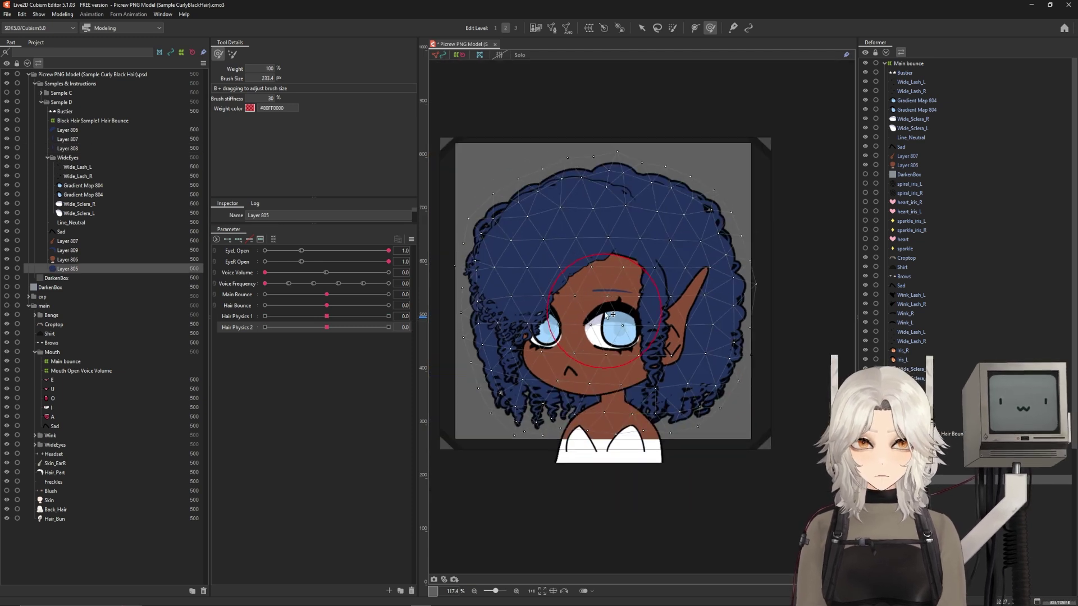
click(237, 317)
click(238, 239)
drag(326, 316, 388, 316)
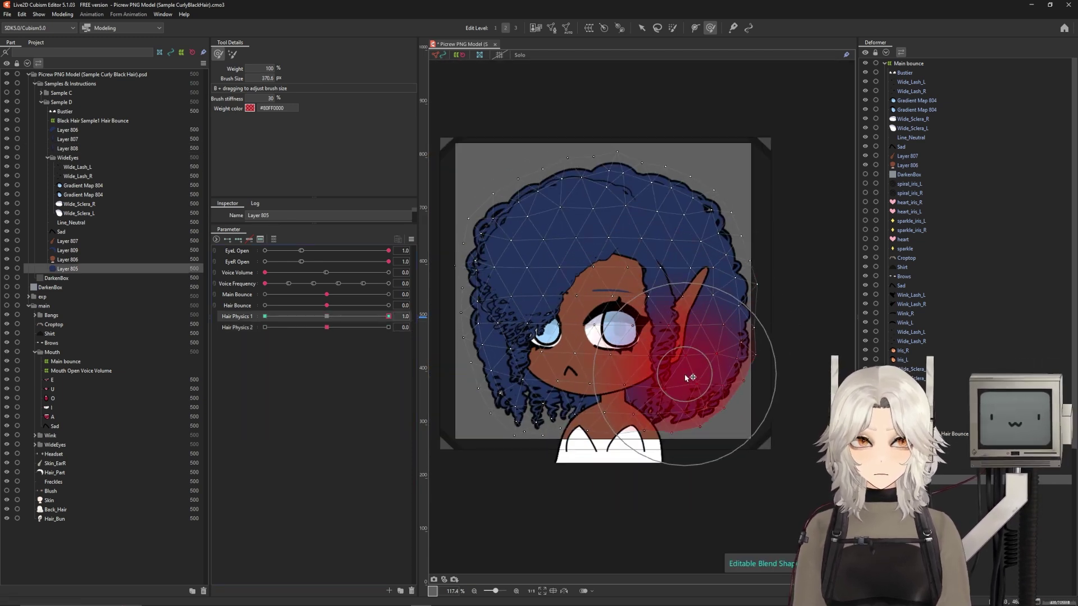
drag(495, 262, 504, 260)
drag(705, 263, 710, 263)
mouse_move(388, 316)
mouse_down()
mouse_move(344, 318)
mouse_move(388, 317)
mouse_up()
drag(553, 413, 584, 411)
Sway Layer 805 the opposite way at -1.0 of Hair Physics 1 and run the parameter between its extremes to check the motion.
mouse_move(389, 317)
mouse_down()
mouse_move(337, 318)
mouse_move(416, 318)
mouse_move(265, 317)
mouse_up()
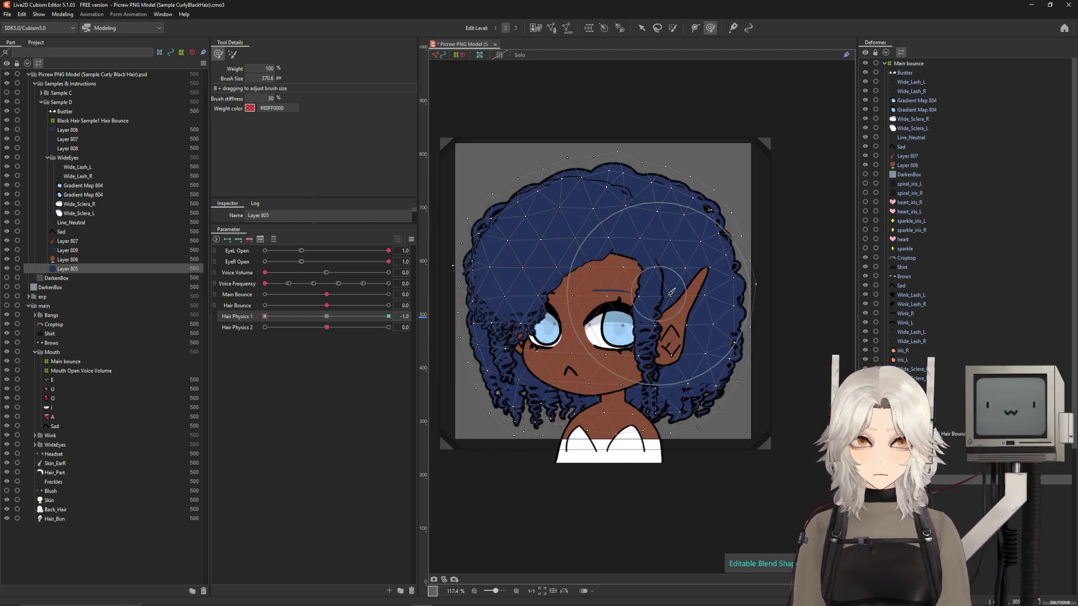
drag(277, 317, 217, 320)
drag(337, 317, 430, 322)
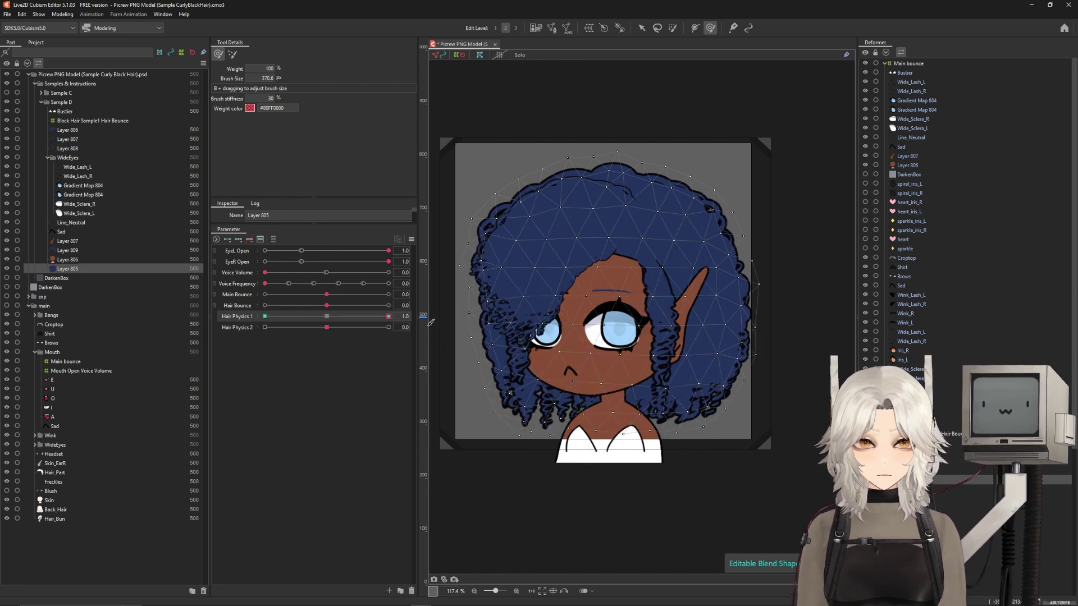
At 1.0 of Hair Physics 2, lift the lower curls of the back hair, Layer 805, and push its sides outward.
click(327, 317)
click(388, 327)
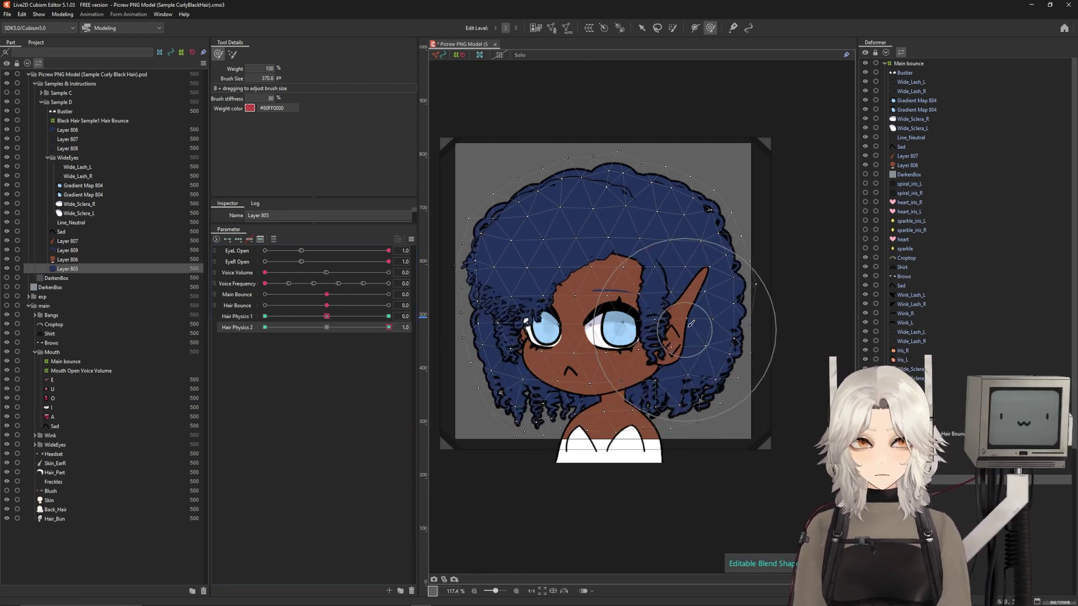
drag(650, 416, 654, 415)
drag(734, 340, 739, 340)
mouse_move(486, 395)
mouse_down()
mouse_move(477, 360)
mouse_move(466, 393)
mouse_move(470, 452)
mouse_up()
drag(707, 447, 719, 447)
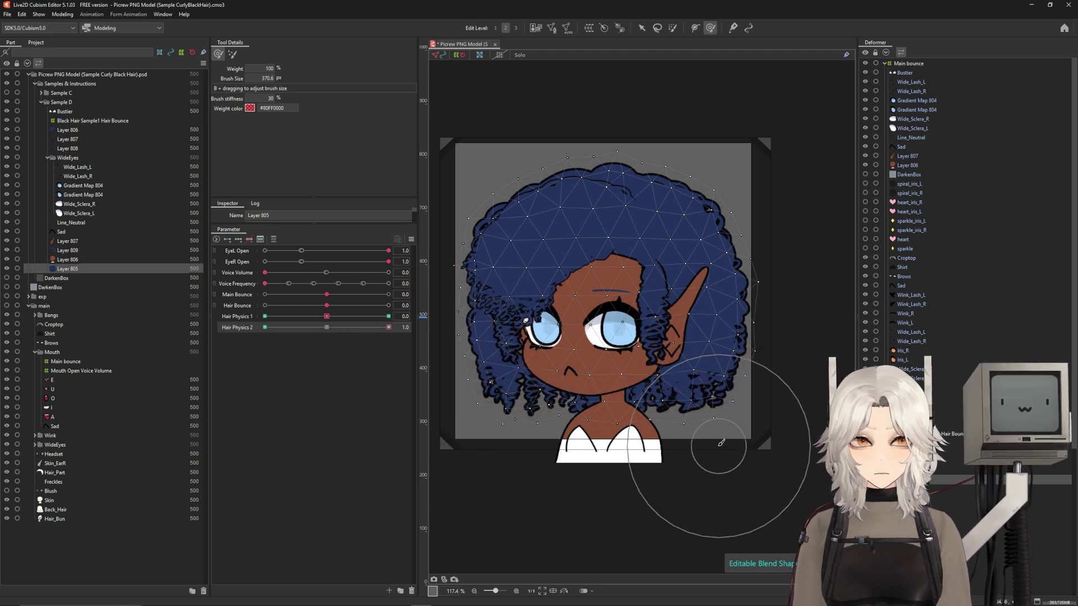
drag(385, 328, 389, 327)
drag(691, 387, 661, 408)
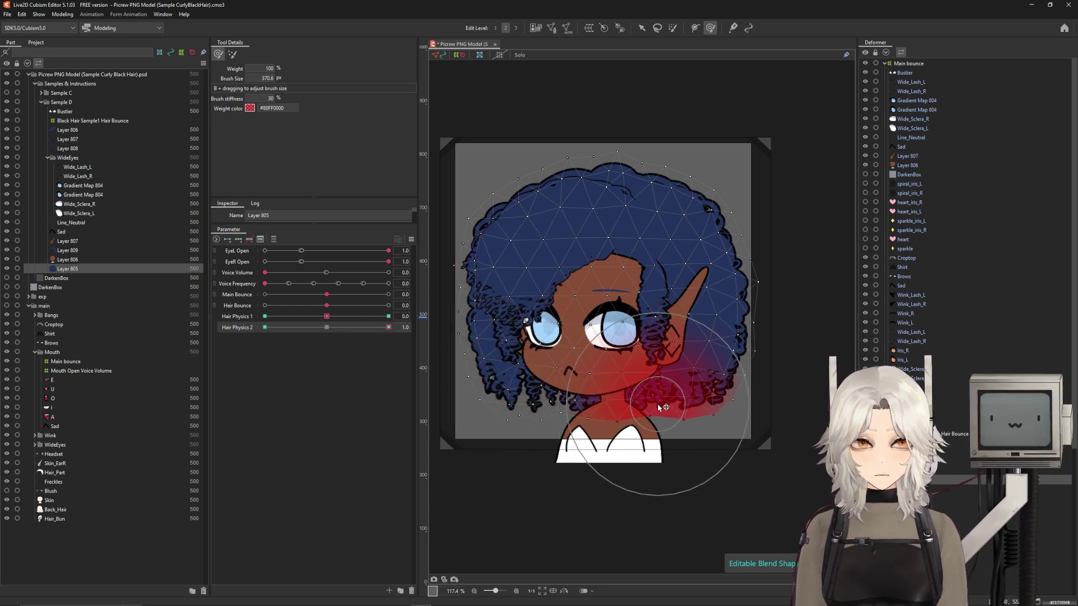
drag(728, 271, 734, 270)
drag(477, 308, 471, 308)
drag(485, 378, 481, 377)
mouse_move(388, 327)
mouse_down()
mouse_move(352, 329)
mouse_move(389, 328)
mouse_up()
drag(611, 439, 611, 432)
At -1.0 of Hair Physics 2, pull Layer 805's sides inward with a smaller brush, check the motion and return the parameter to 0.0.
click(265, 327)
drag(478, 270, 477, 247)
drag(471, 393, 477, 393)
drag(756, 292, 748, 289)
drag(733, 245, 727, 245)
mouse_move(388, 327)
mouse_down()
mouse_move(322, 349)
mouse_move(264, 343)
mouse_up()
key(b)
mouse_move(753, 414)
mouse_down()
mouse_move(683, 382)
mouse_move(738, 408)
mouse_up()
drag(505, 410, 508, 411)
mouse_move(264, 328)
mouse_down()
mouse_move(341, 332)
mouse_move(265, 332)
mouse_up()
drag(608, 431, 608, 431)
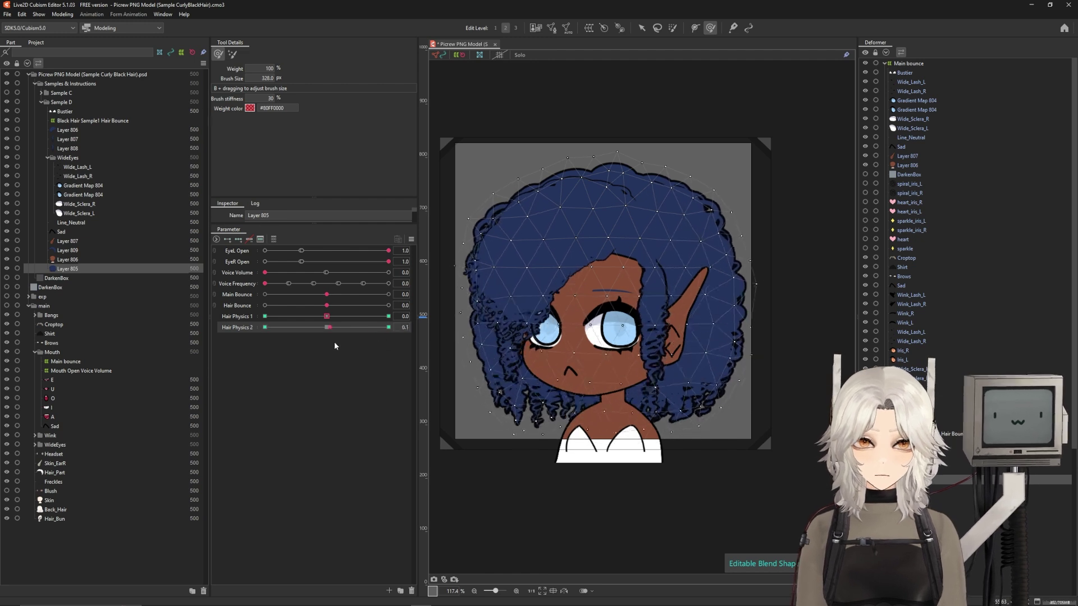
click(388, 327)
click(327, 327)
Show Sample C, select its back hair Recolor layer and create a parent warp deformer named Hair bounce in Sample C.
click(62, 14)
click(273, 328)
click(55, 13)
click(81, 201)
drag(471, 161, 583, 209)
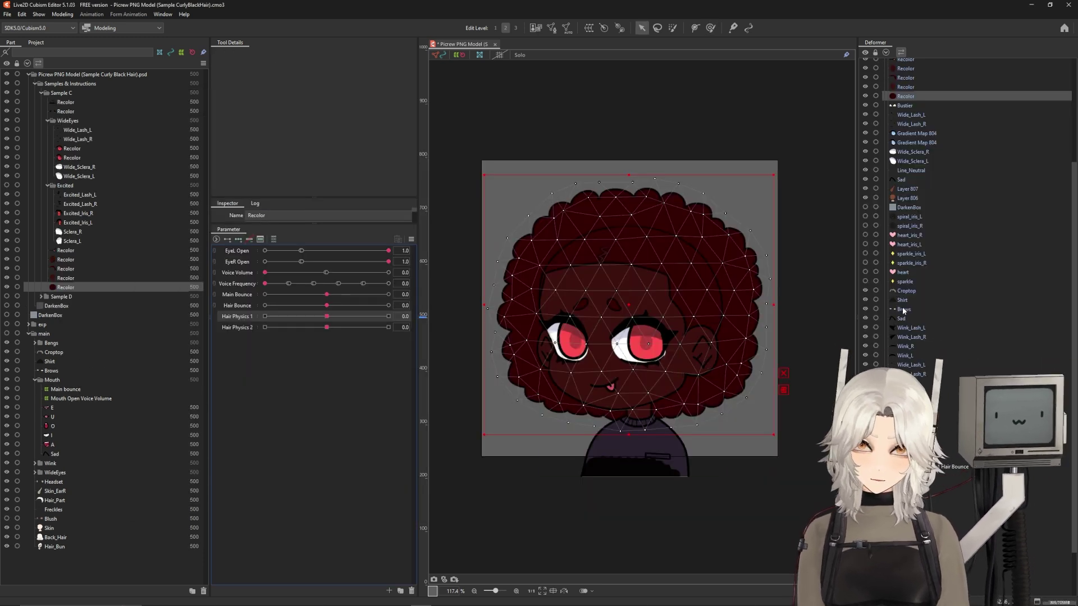
scroll(894, 317, up, 5)
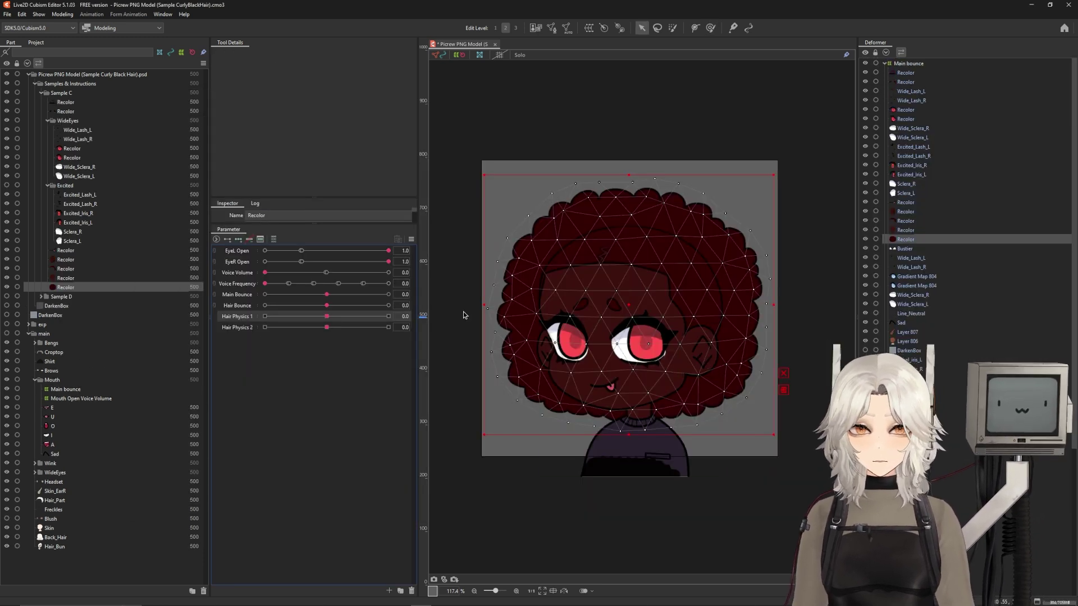
click(589, 27)
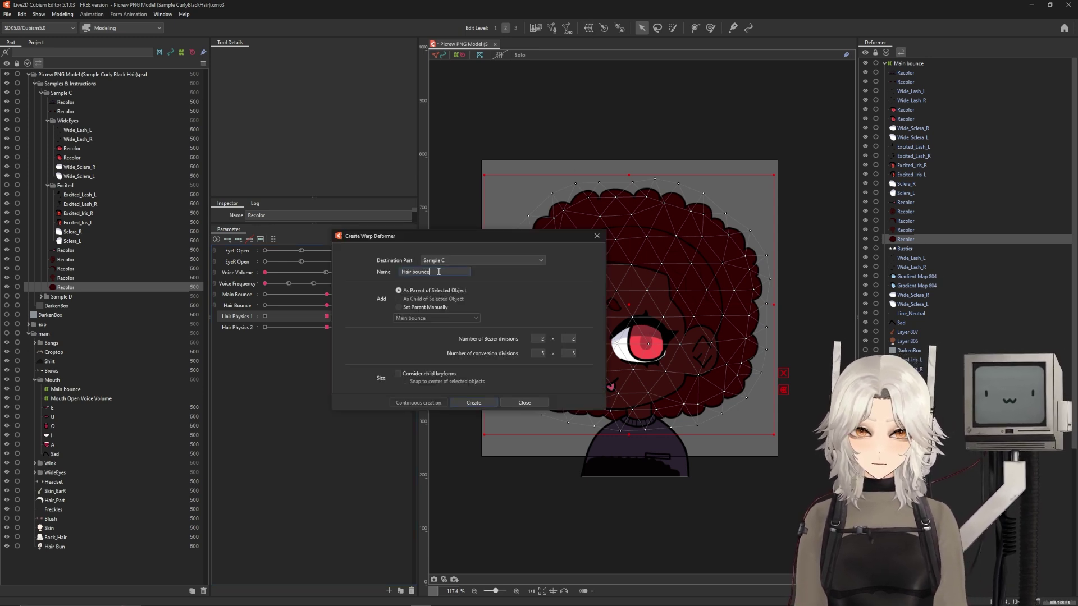
click(473, 403)
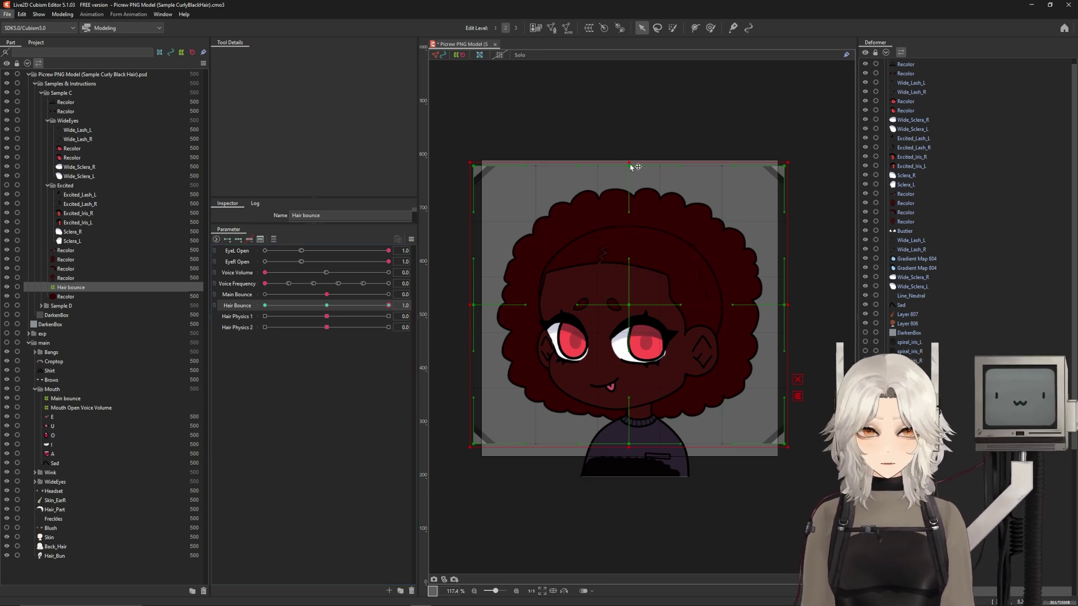
Key the Hair bounce deformer on Hair Bounce, stretching it vertically at 1.0 and making it shorter and wider at -1.0.
click(435, 304)
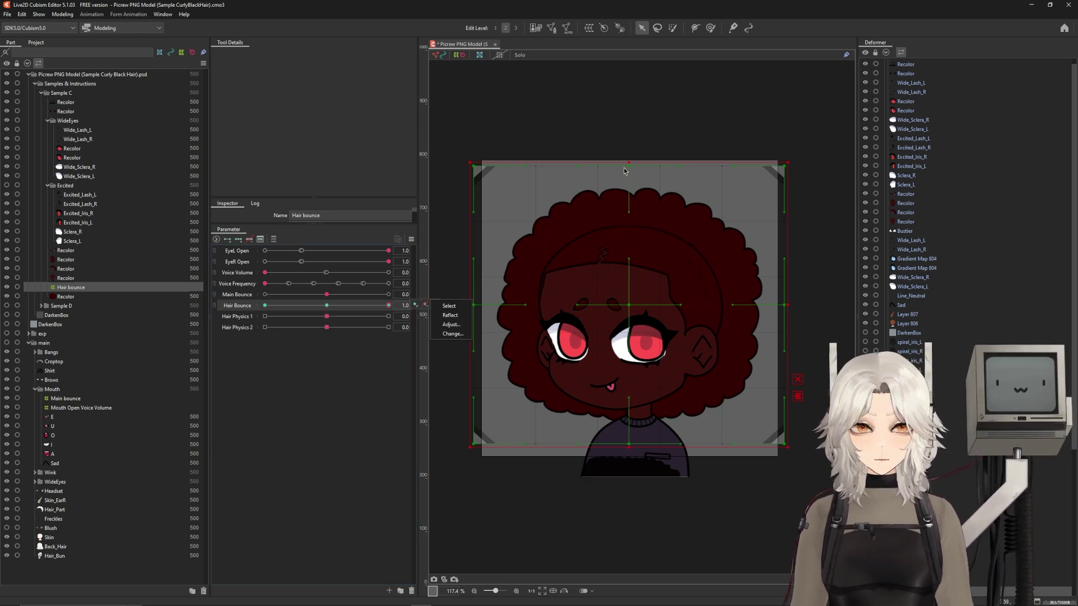
drag(629, 162, 629, 155)
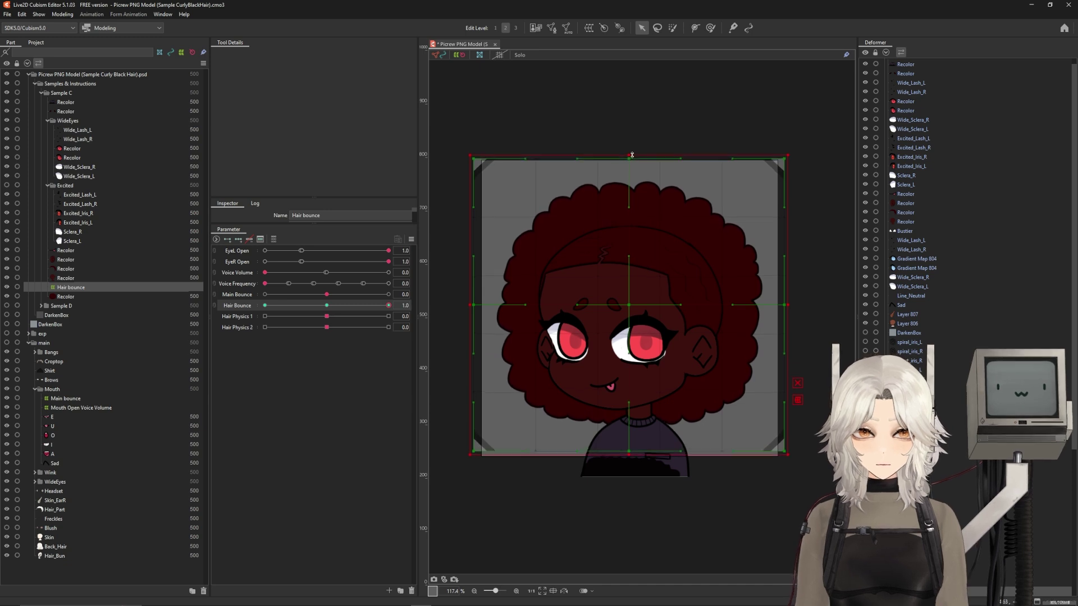
drag(389, 305, 265, 305)
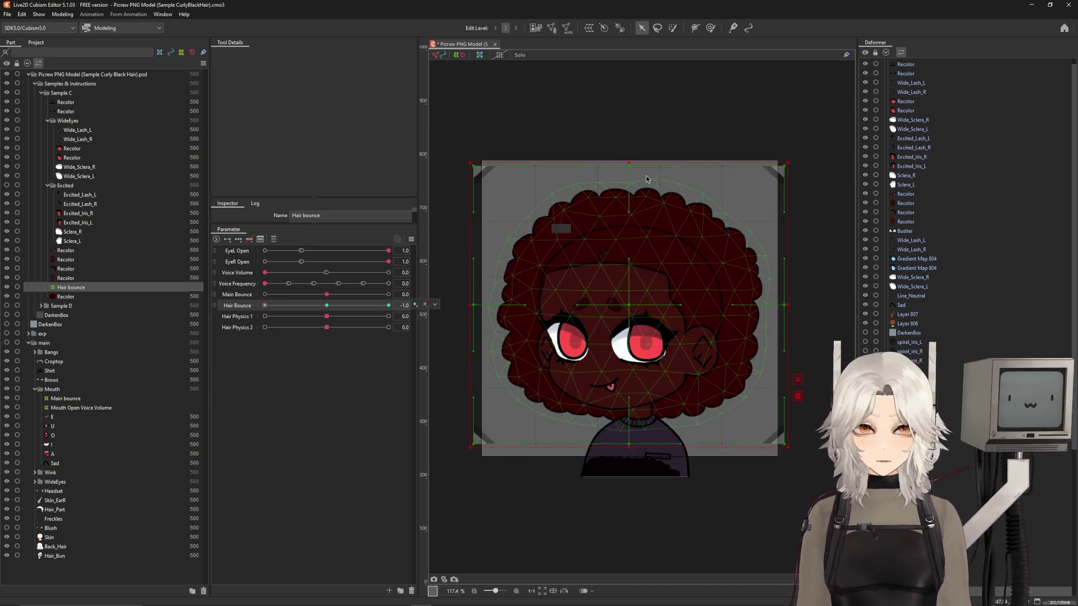
drag(628, 159, 629, 170)
drag(788, 304, 798, 305)
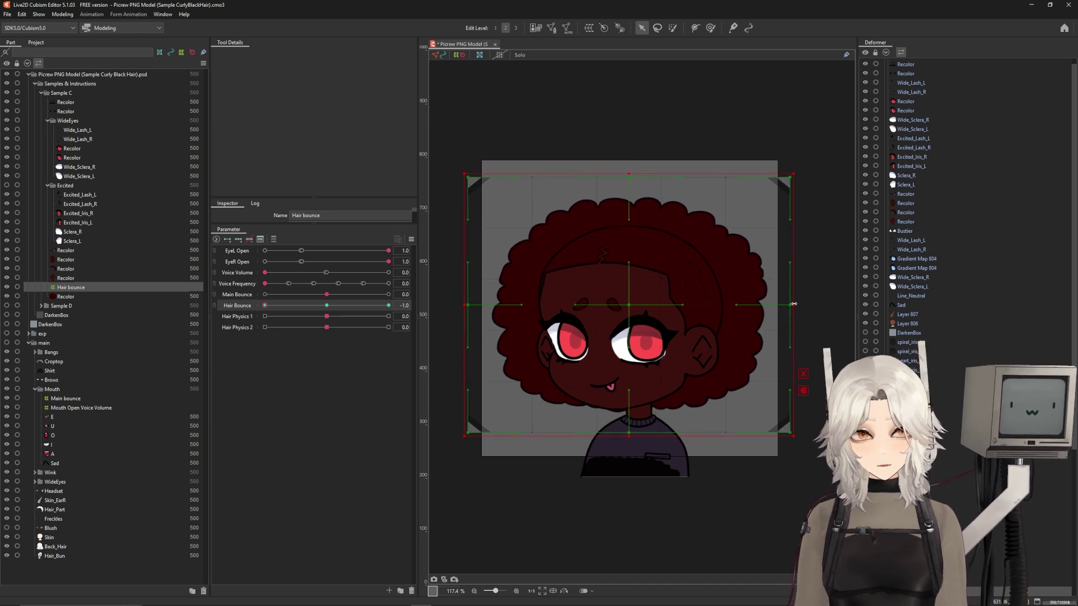
click(326, 306)
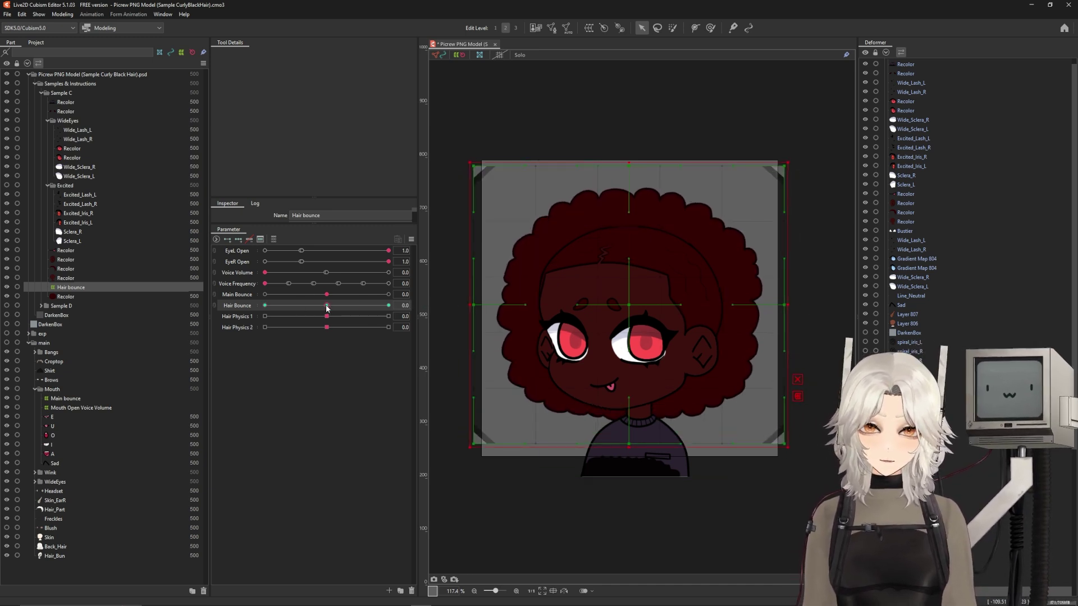
Key Sample C's back hair Recolor layer on Hair Physics 1 and sway its upper part towards the ear side at 1.0.
click(600, 273)
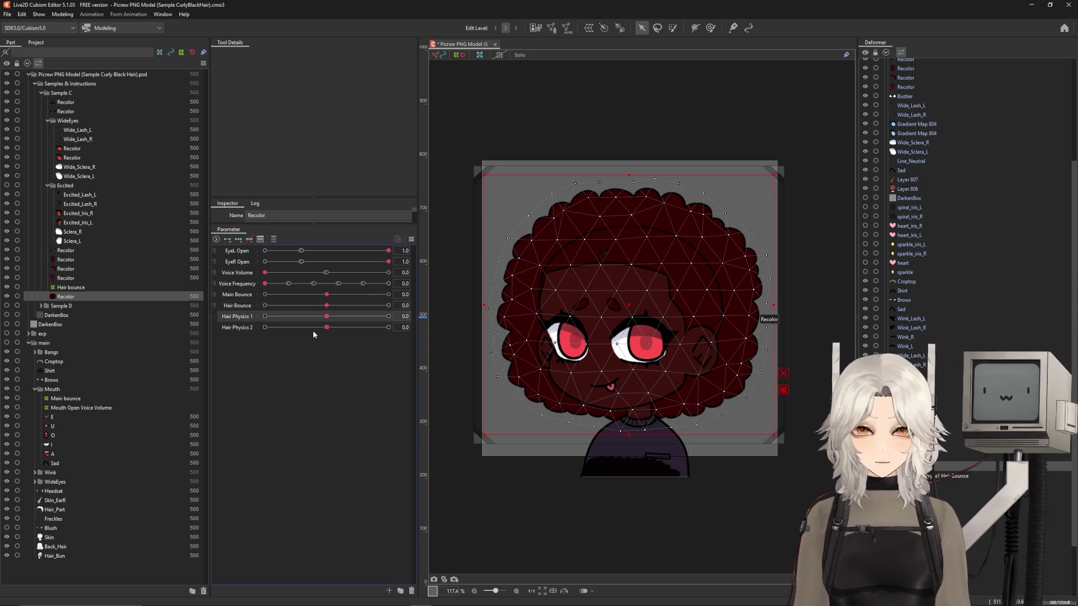
click(389, 316)
click(711, 27)
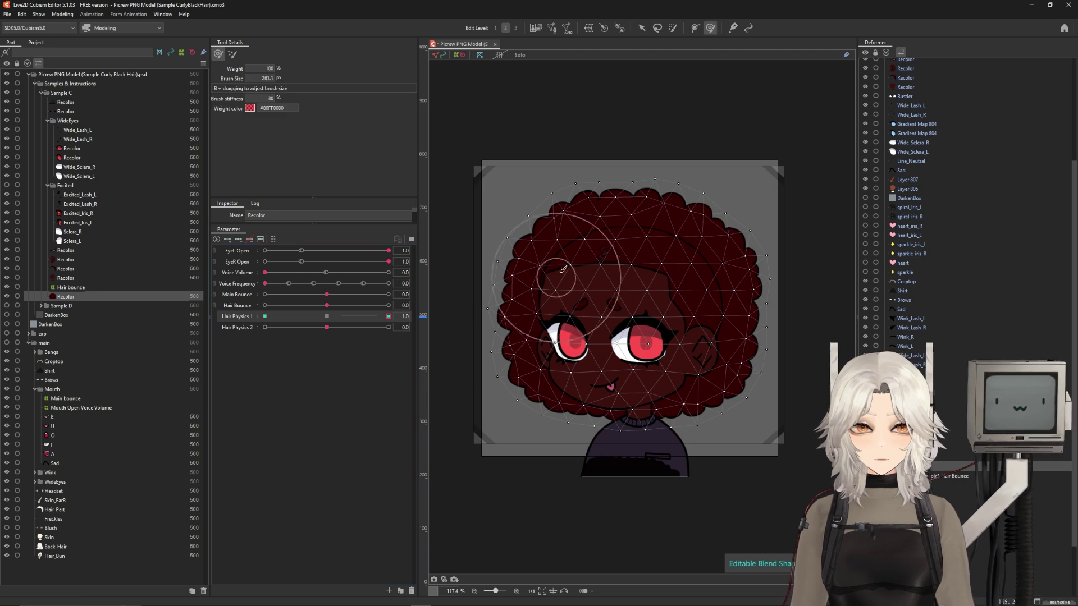
drag(526, 271, 534, 270)
key(b)
mouse_move(614, 275)
mouse_down()
mouse_move(622, 282)
mouse_move(584, 253)
mouse_move(640, 265)
mouse_move(717, 247)
mouse_move(580, 241)
mouse_up()
Sway the upper part of Sample C's back hair away from the ear side at -1.0 of Hair Physics 1.
drag(389, 316, 328, 320)
drag(549, 252, 541, 256)
drag(615, 246, 689, 248)
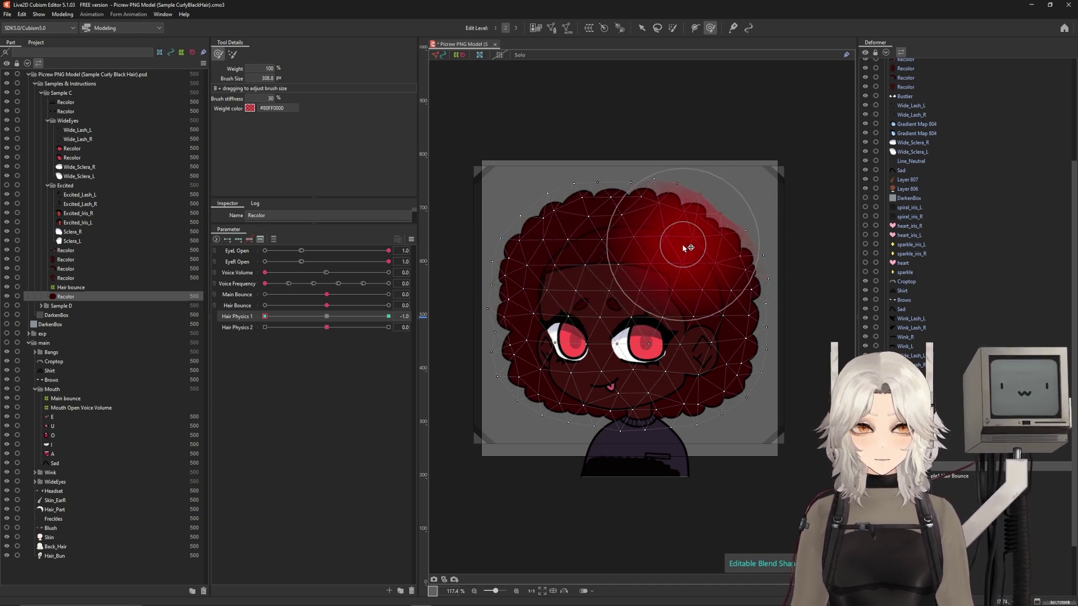
mouse_move(275, 317)
mouse_down()
mouse_move(385, 317)
mouse_move(300, 322)
mouse_move(327, 317)
mouse_up()
Add three keyforms on Hair Physics 2 and, with both physics parameters at 1.0, sway Sample C's lower back hair towards the ear side.
click(236, 328)
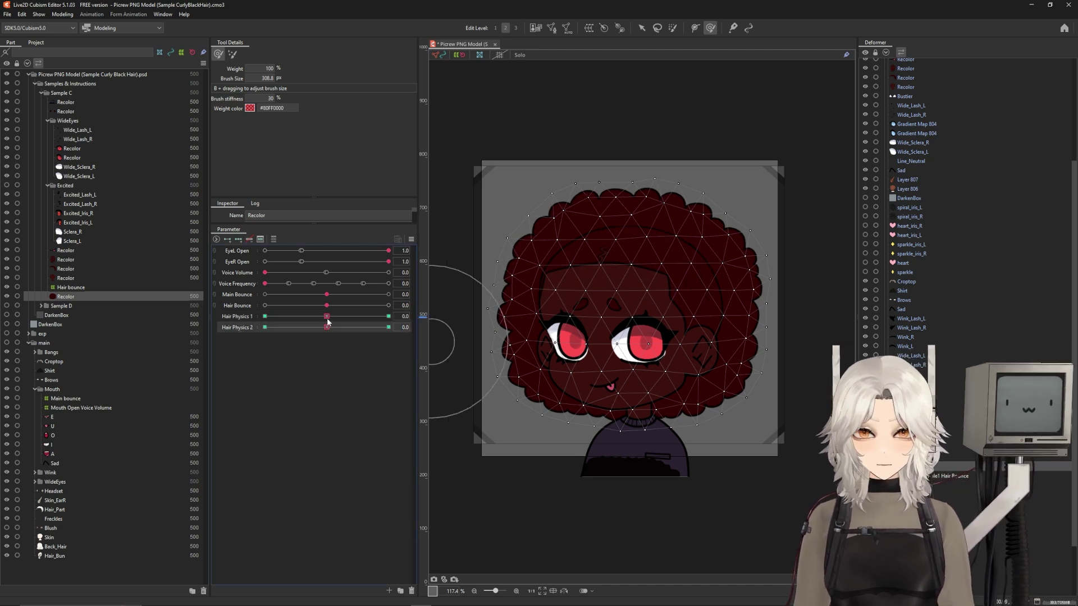
click(240, 317)
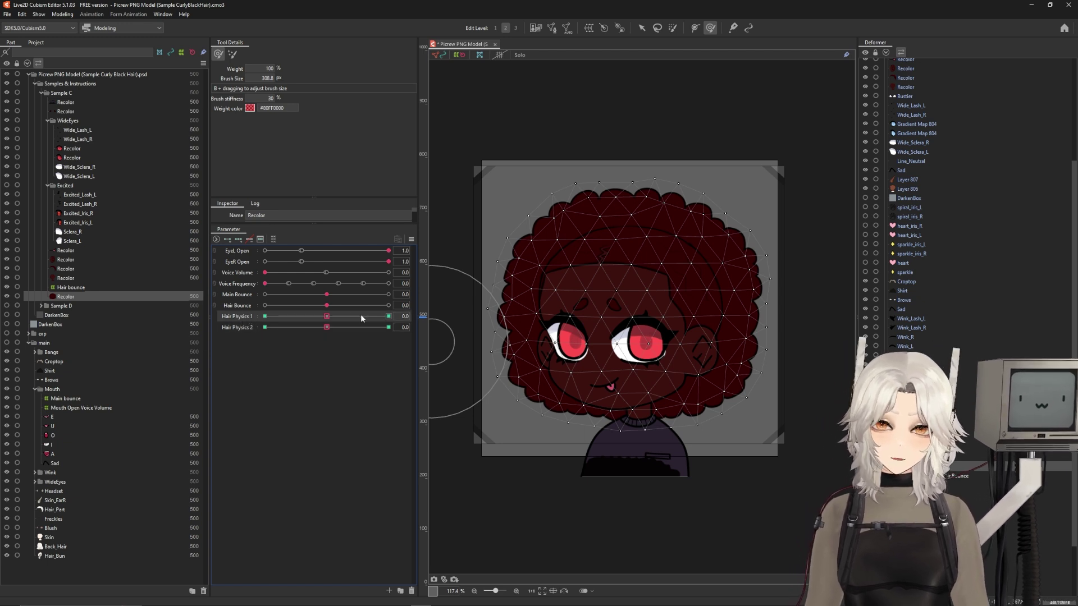
drag(327, 320, 418, 318)
click(242, 328)
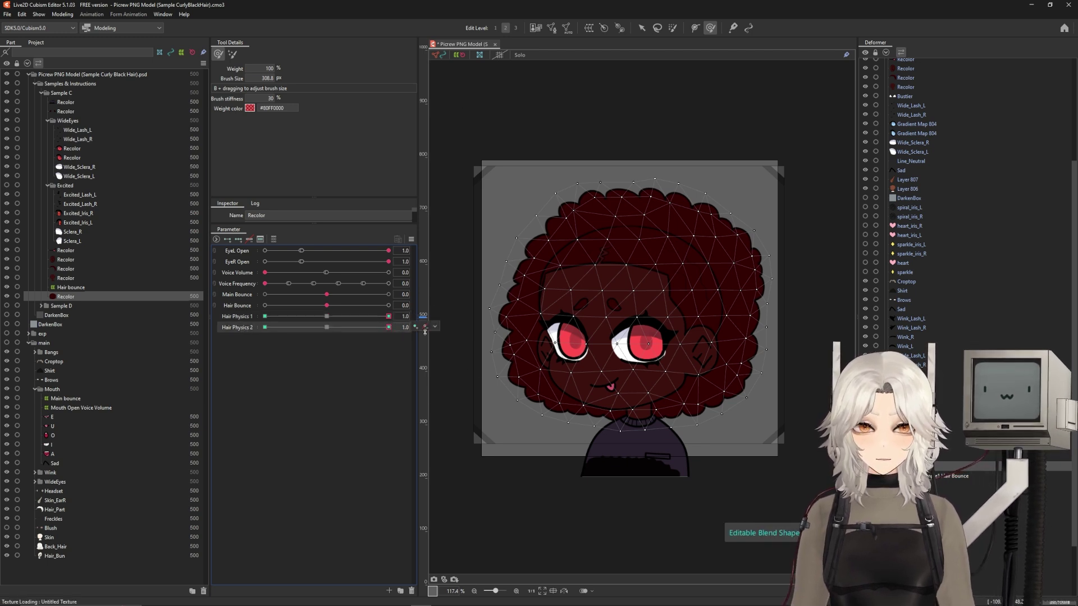
click(434, 326)
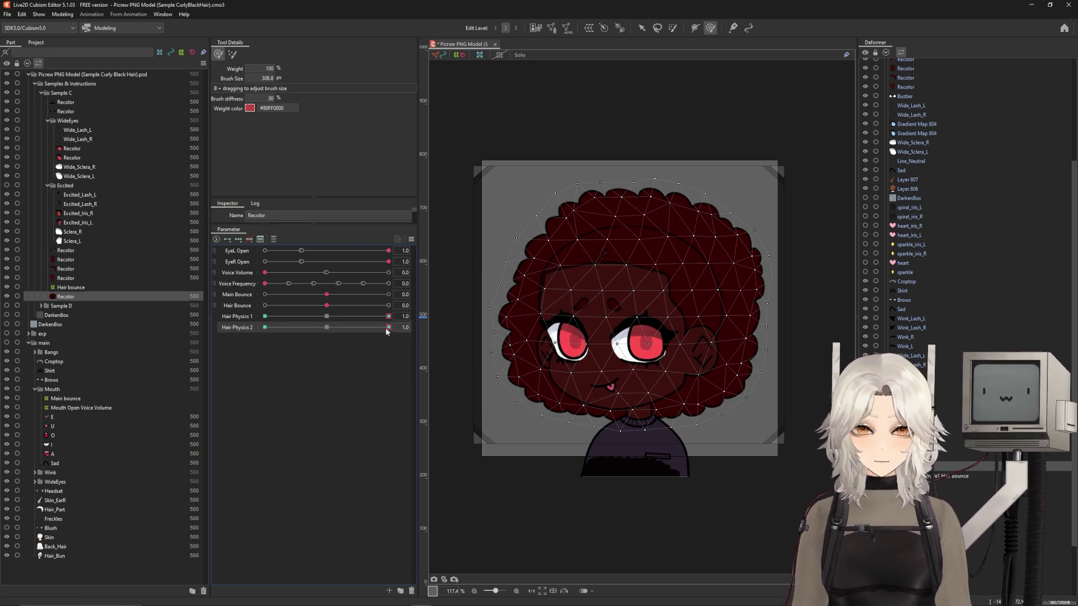
mouse_move(525, 361)
mouse_down()
mouse_move(675, 356)
mouse_move(698, 373)
mouse_move(705, 361)
mouse_move(719, 370)
mouse_move(708, 372)
mouse_up()
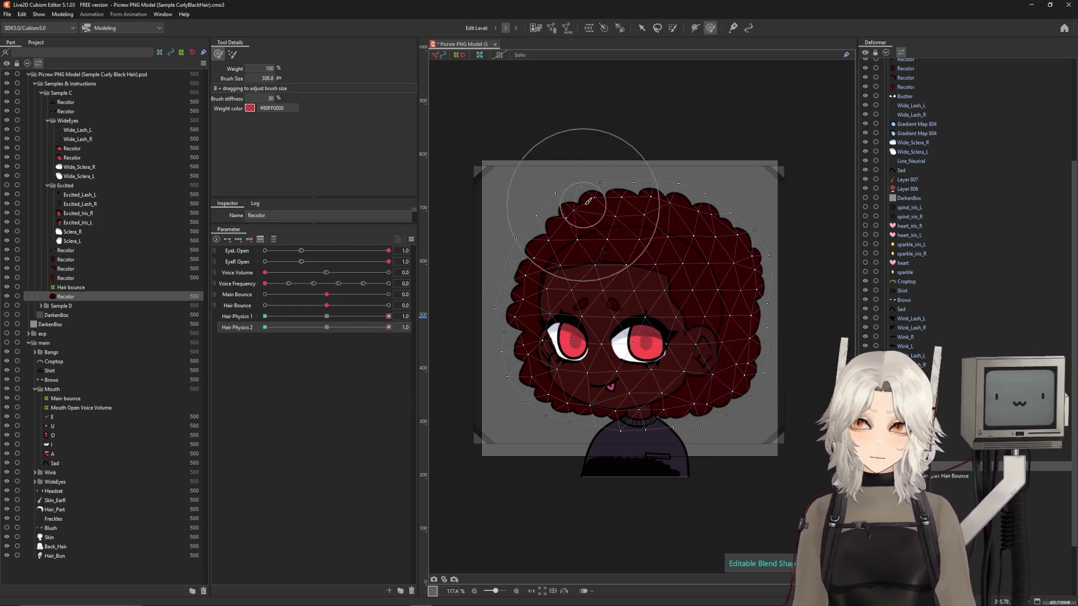
mouse_move(389, 327)
mouse_down()
mouse_move(350, 329)
mouse_move(389, 327)
mouse_move(342, 316)
mouse_move(389, 316)
mouse_up()
mouse_move(389, 327)
mouse_down()
mouse_move(332, 329)
mouse_move(388, 328)
mouse_up()
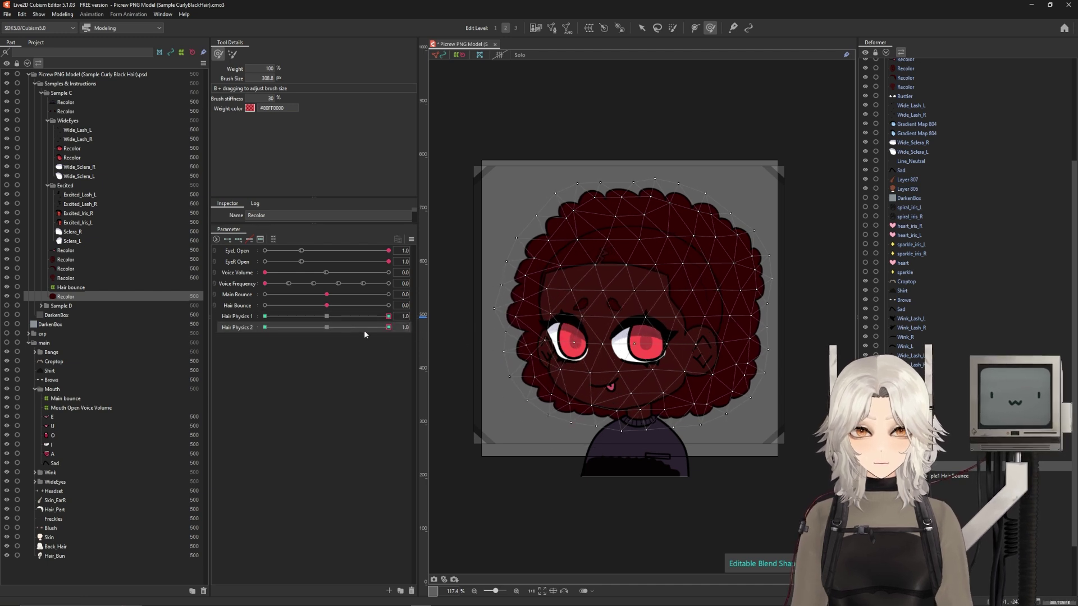
click(327, 327)
click(327, 316)
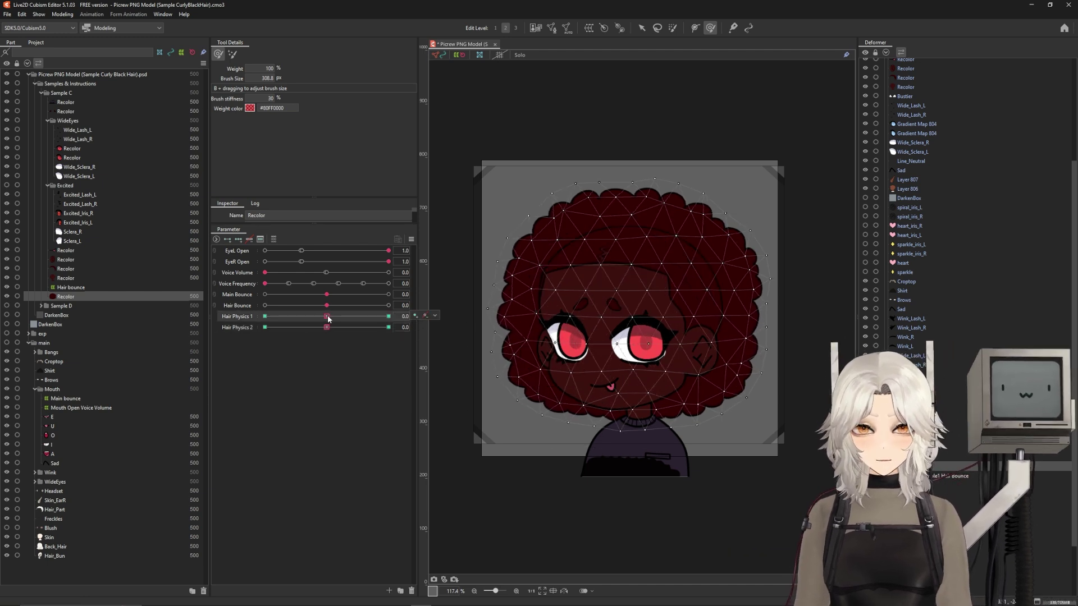
With Hair Physics 1 and 2 both at -1.0, sway the lower part of Sample C's back hair away from the ear side.
drag(329, 319, 264, 317)
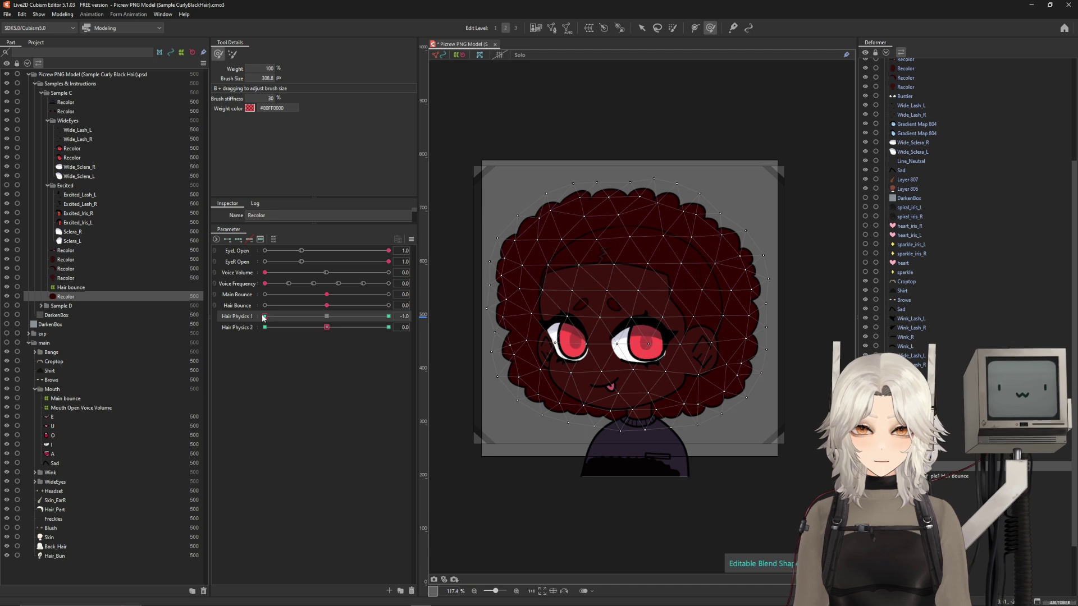
click(231, 329)
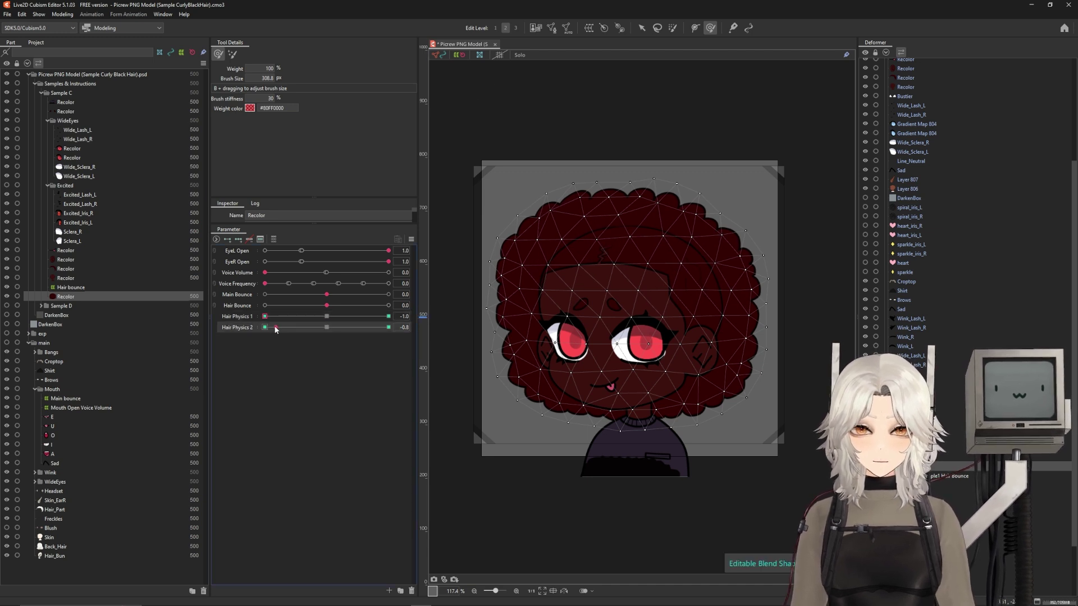
drag(568, 348, 536, 346)
drag(620, 361, 608, 364)
drag(732, 360, 554, 361)
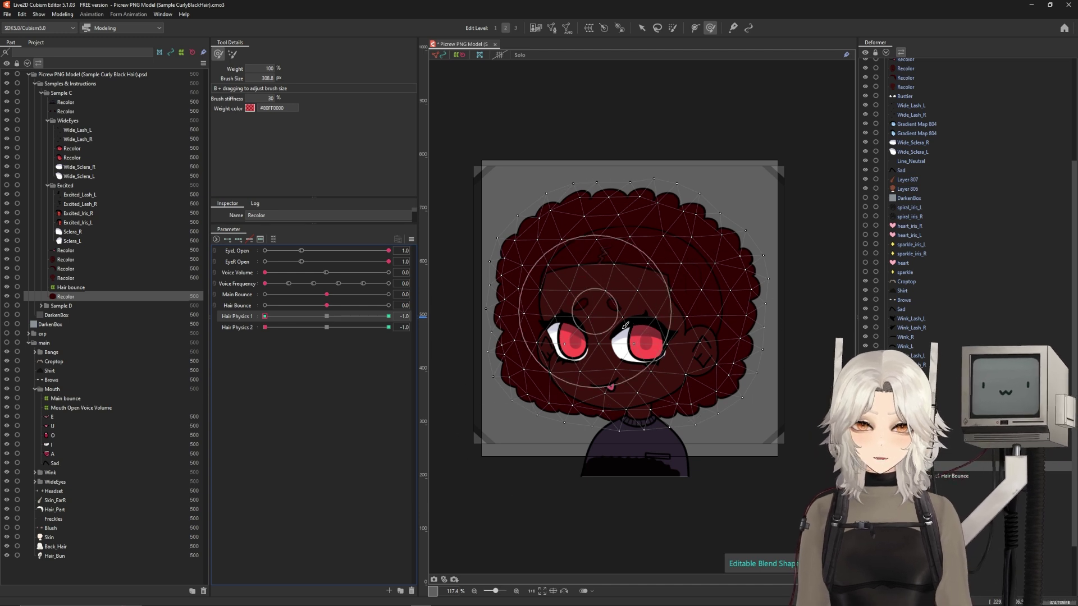
Run Hair Physics 1 and Hair Physics 2 between 0.0 and -1.0 to examine how Sample C's back hair sways.
click(326, 328)
click(265, 327)
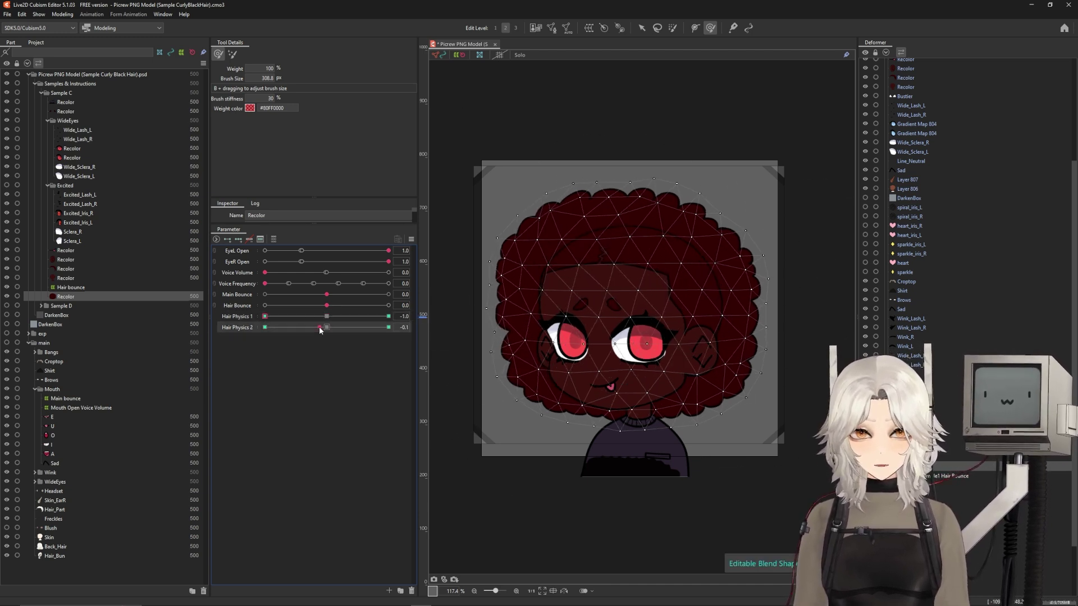
click(326, 316)
click(327, 327)
click(265, 327)
click(265, 317)
click(326, 328)
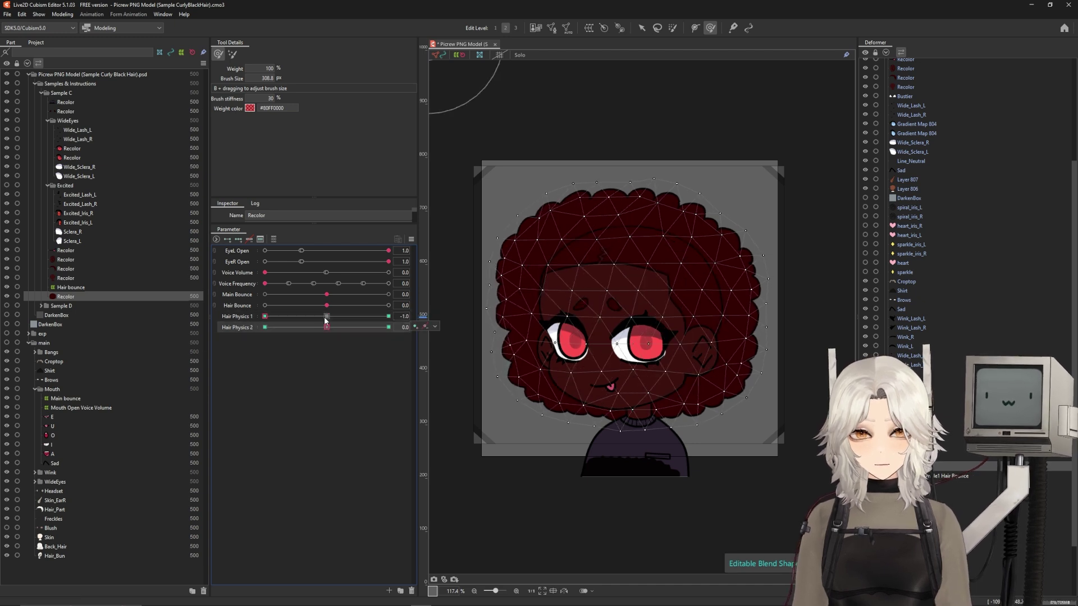
click(326, 317)
click(673, 28)
drag(327, 316, 247, 321)
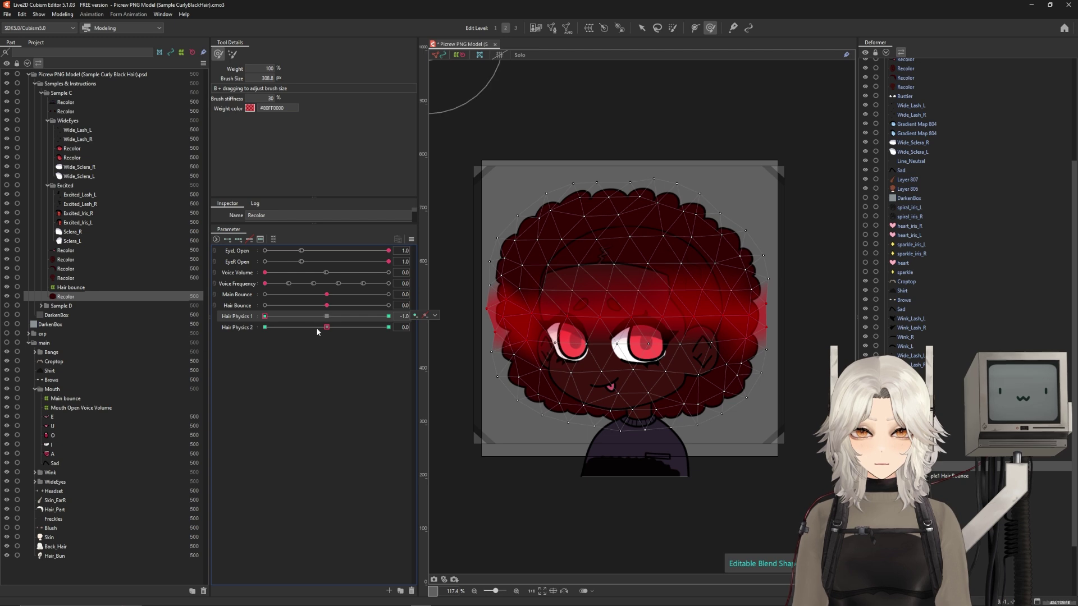
mouse_move(327, 329)
mouse_down()
mouse_move(252, 329)
mouse_move(324, 328)
mouse_up()
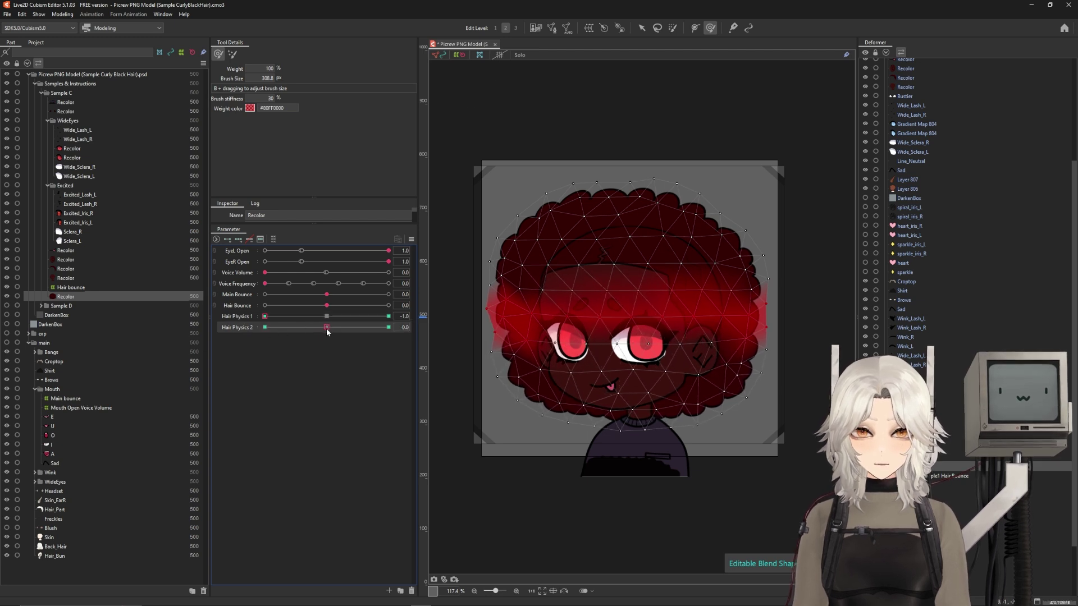
click(322, 317)
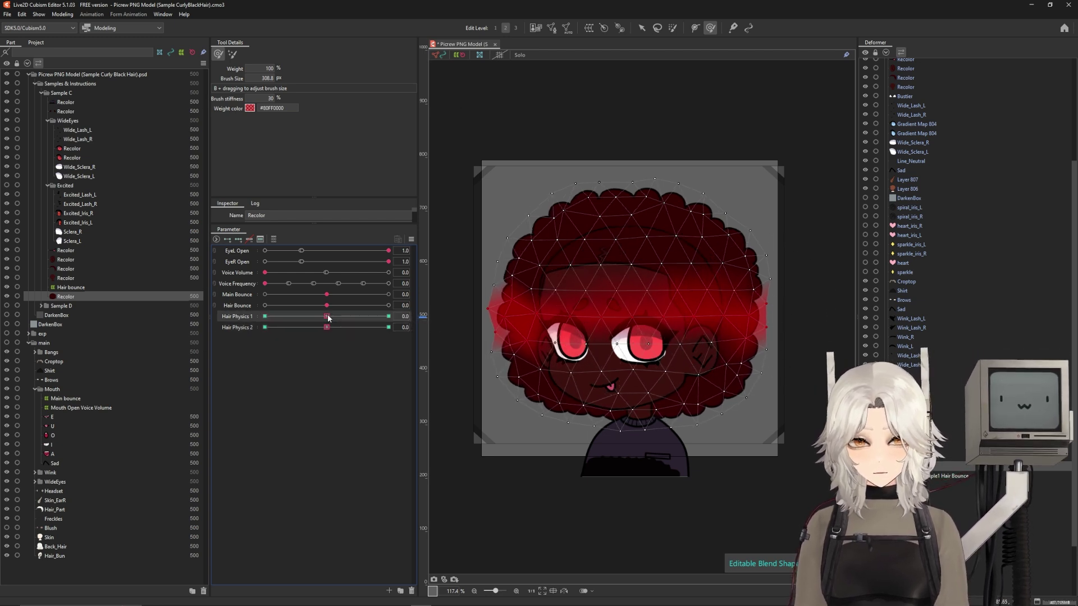
drag(322, 318, 251, 323)
drag(329, 330, 257, 329)
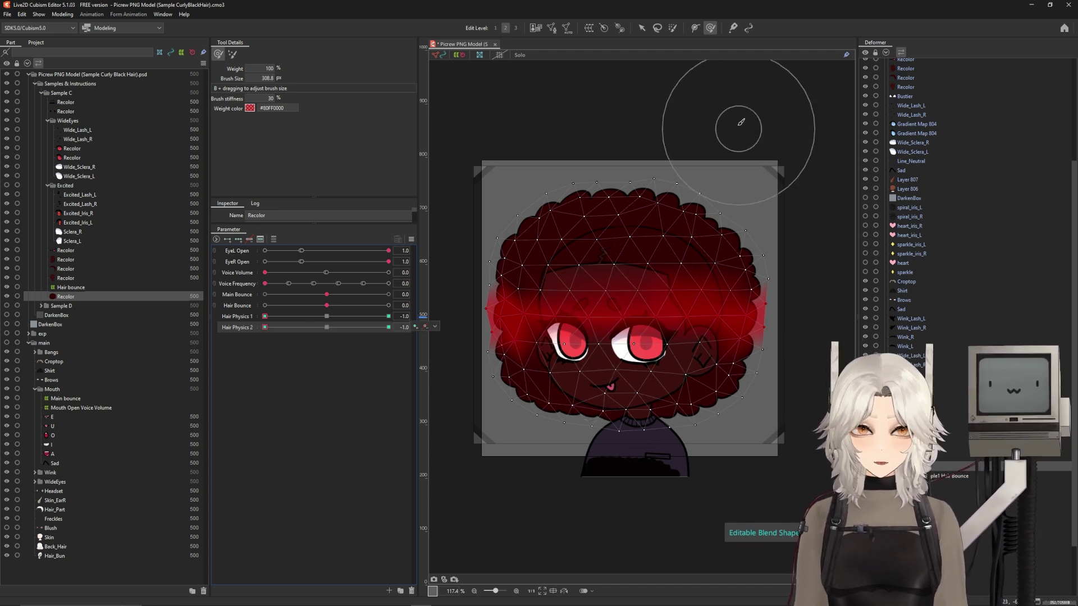
Shrink the deform brush to about 223 px and push Sample C's back hair further from the ear side with both physics parameters at -1.0.
click(709, 28)
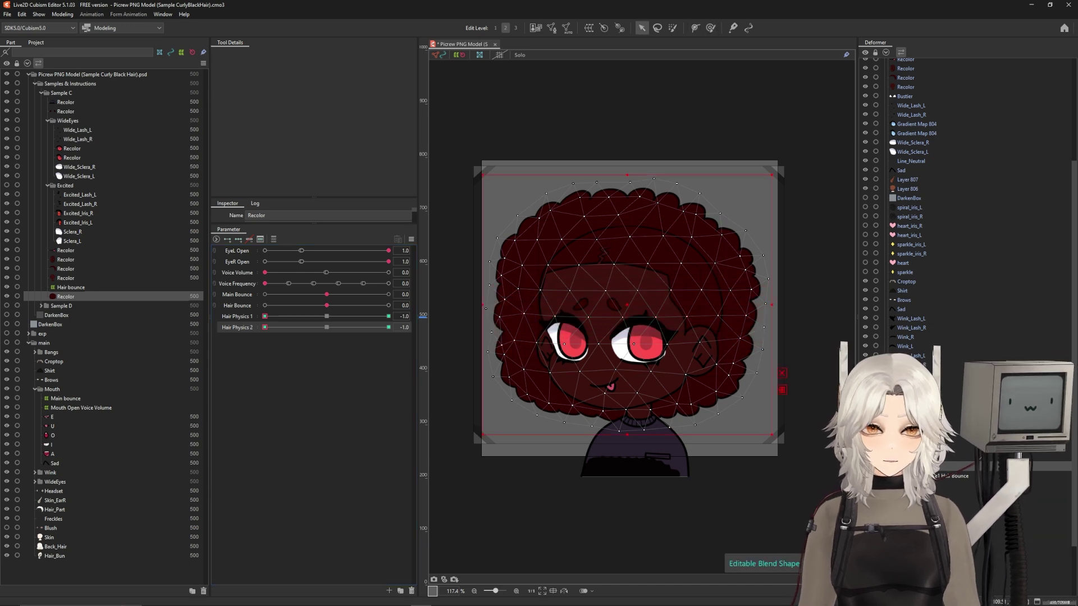
click(711, 27)
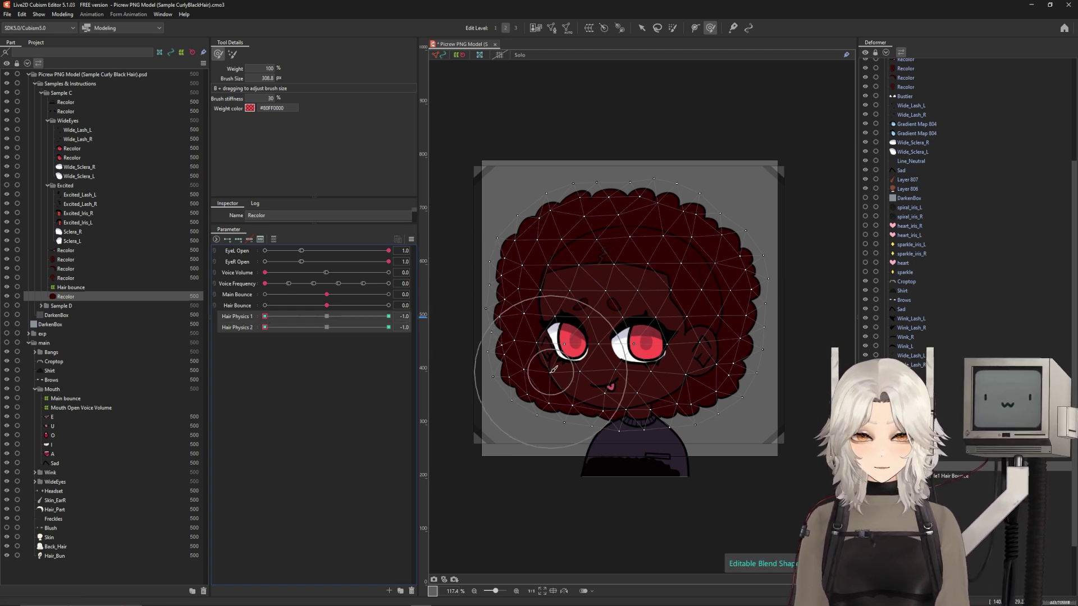
key(b)
mouse_move(566, 376)
mouse_down()
mouse_move(534, 313)
mouse_move(520, 308)
mouse_move(515, 316)
mouse_move(743, 308)
mouse_move(750, 291)
mouse_up()
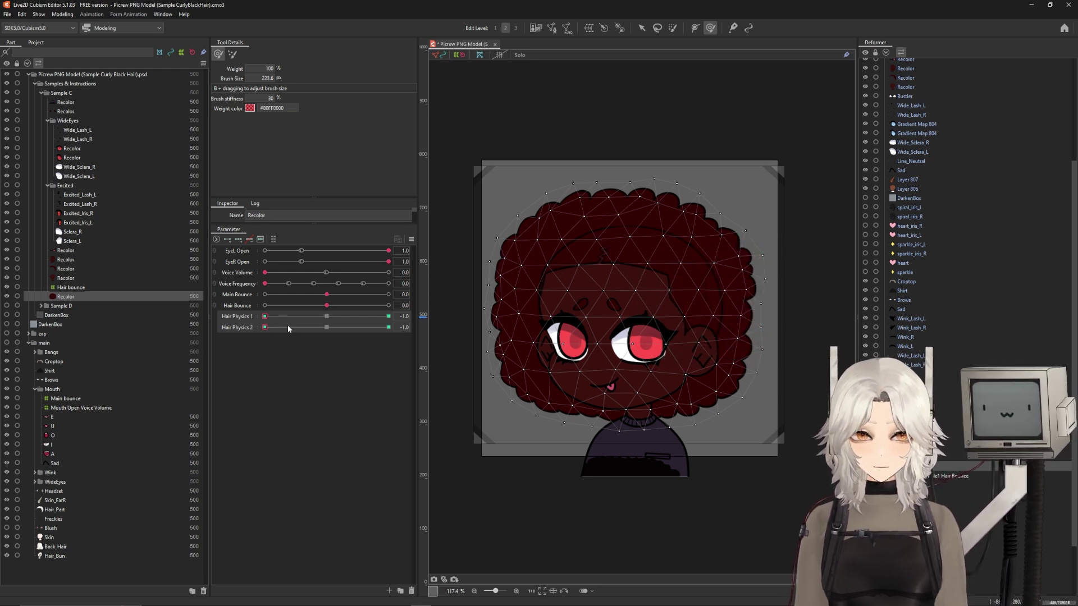
With Hair Physics 1 and 2 both at 1.0, push Sample C's back hair further towards the ear side with the deform brush.
drag(268, 327, 326, 326)
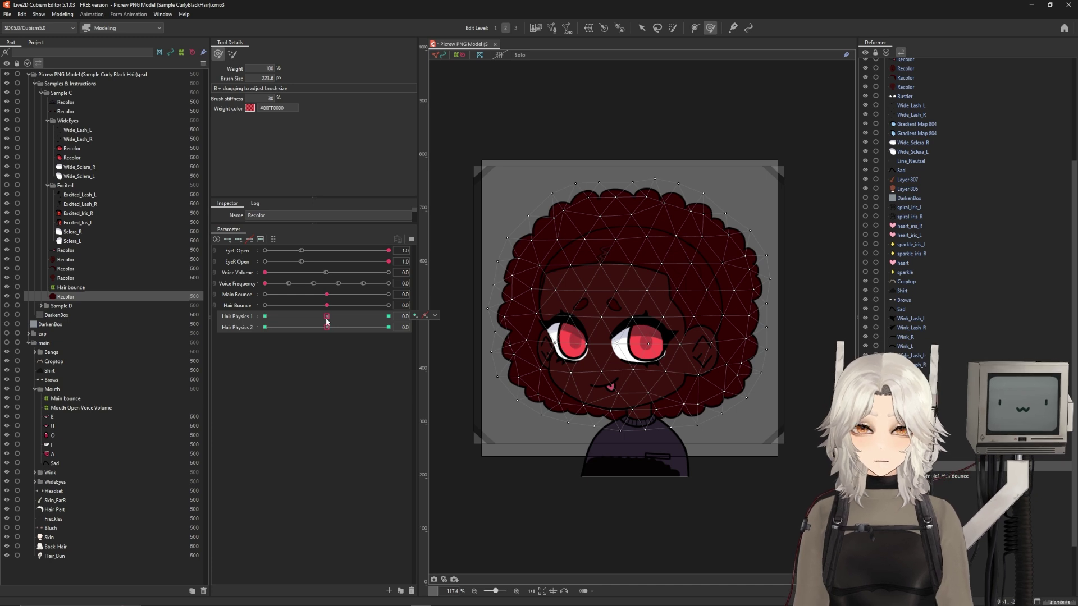
drag(326, 327, 392, 330)
click(388, 316)
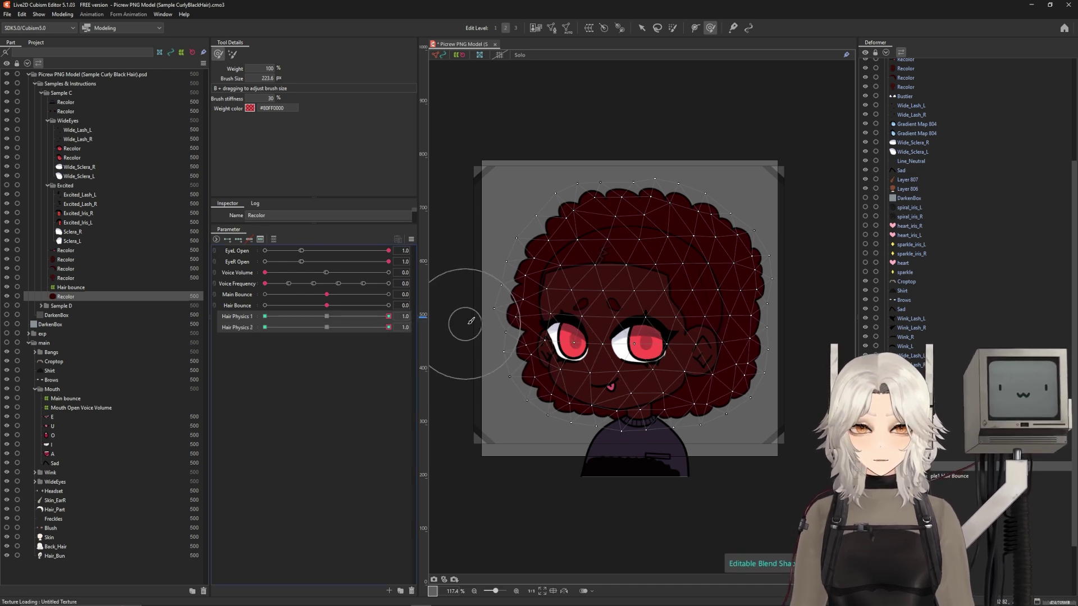
mouse_move(499, 320)
mouse_down()
mouse_move(698, 309)
mouse_move(742, 317)
mouse_up()
Return Hair Physics 1 and 2 to 0.0 and run Voice Volume in the physics settings to examine Sample C's bounce.
drag(389, 316, 327, 317)
click(326, 327)
key(ctrl+t)
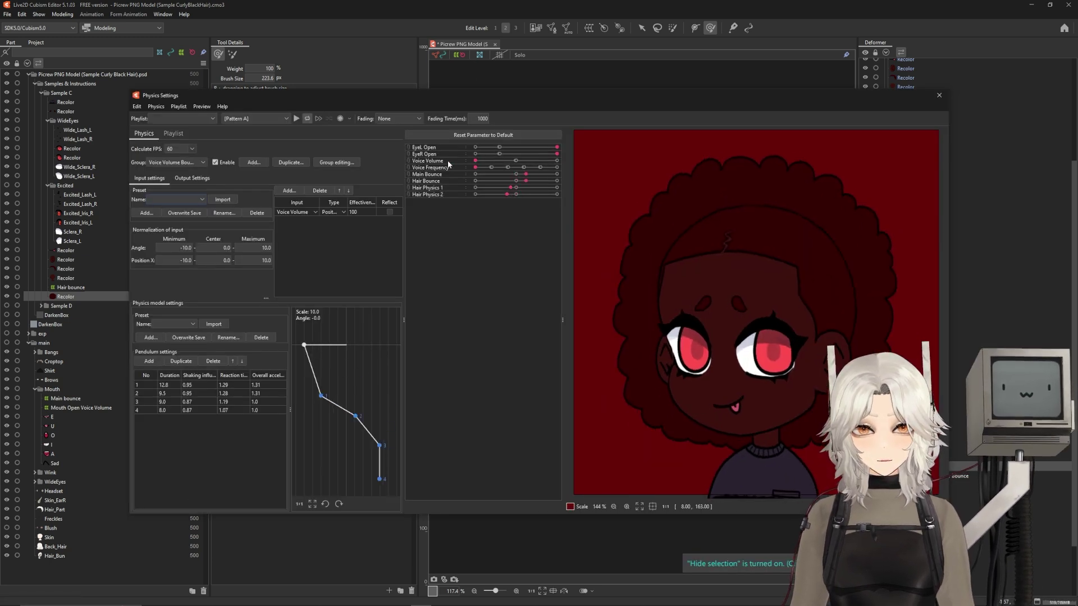
drag(448, 161, 626, 179)
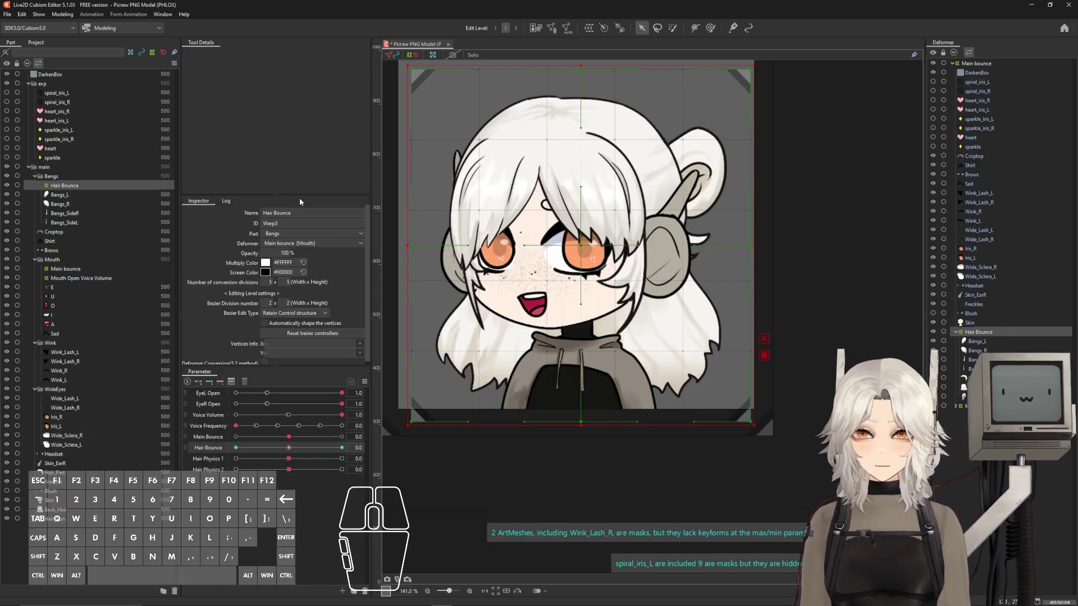
Open the physics settings for the PHLOX model and add a group named Voice Volume Bounce.
click(62, 14)
click(104, 201)
click(253, 163)
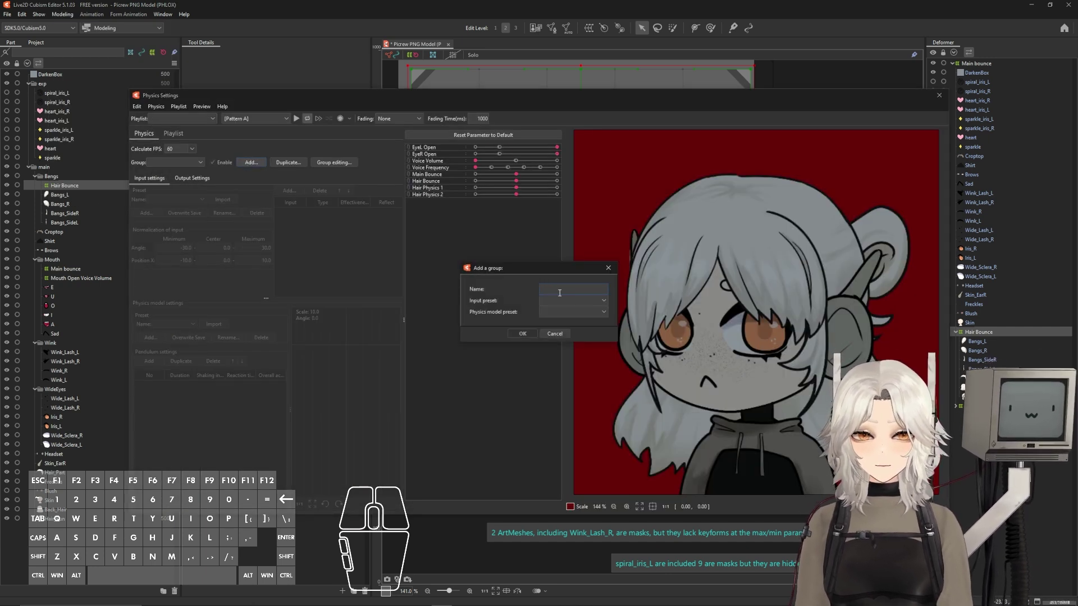
text(Voic)
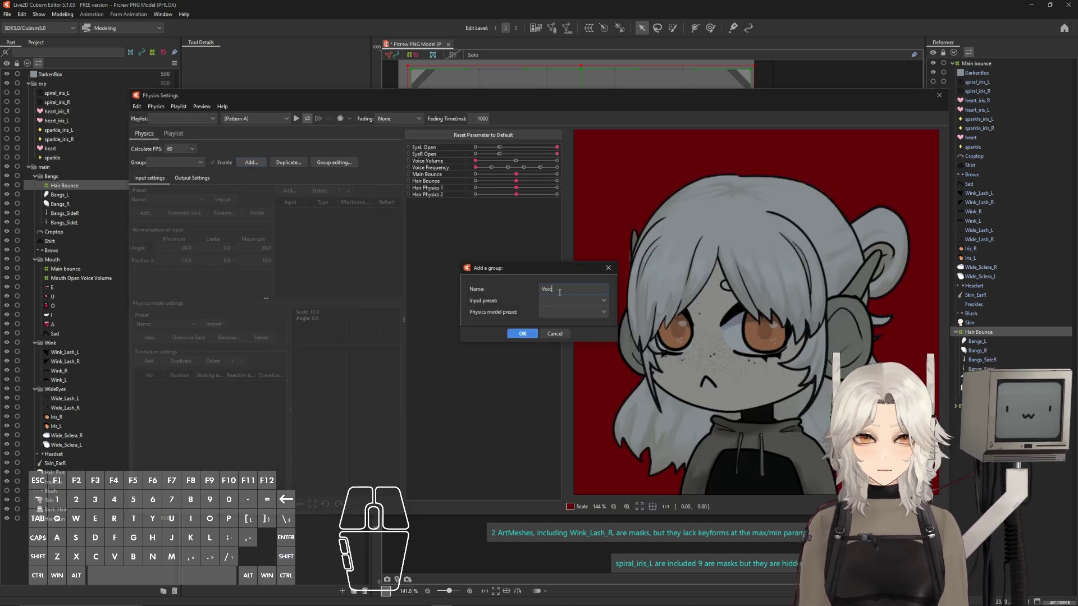
text(e Volume Bounce)
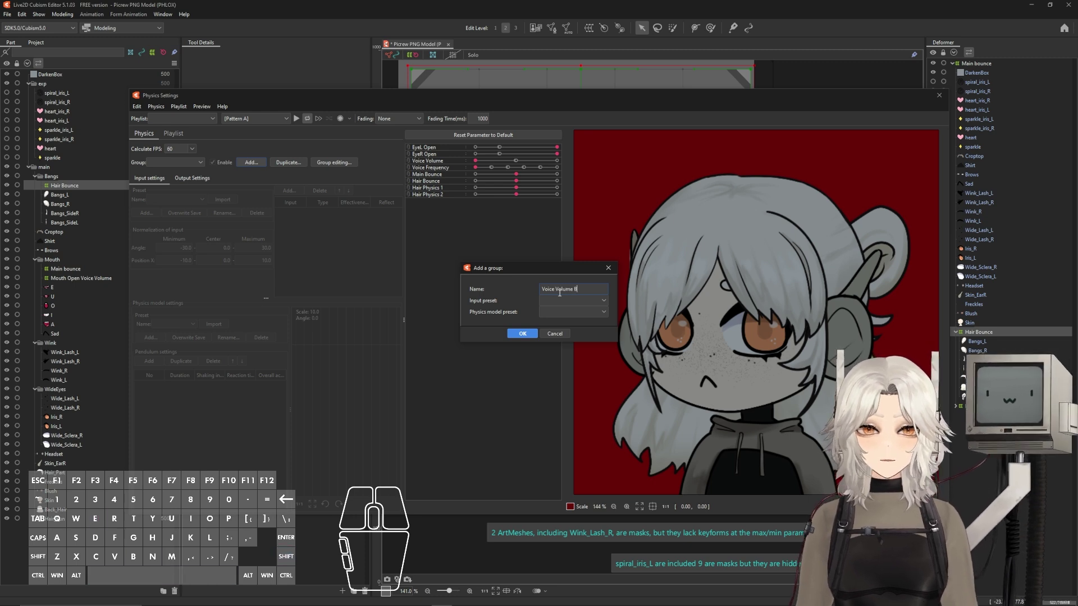
click(523, 335)
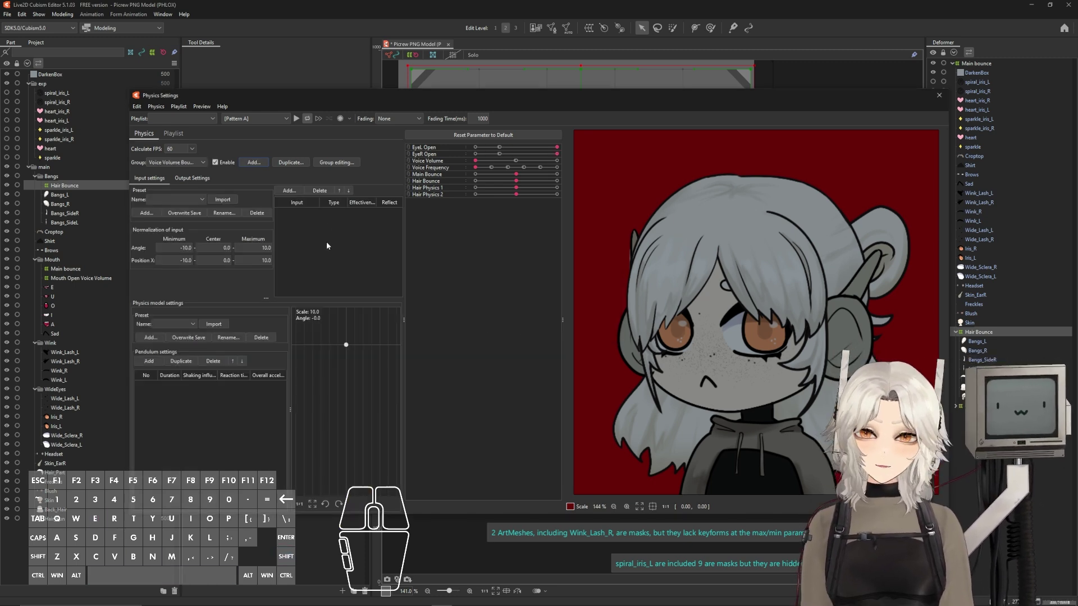
Add Voice Volume as the group's position input with an effectiveness of 100.
click(291, 191)
click(472, 245)
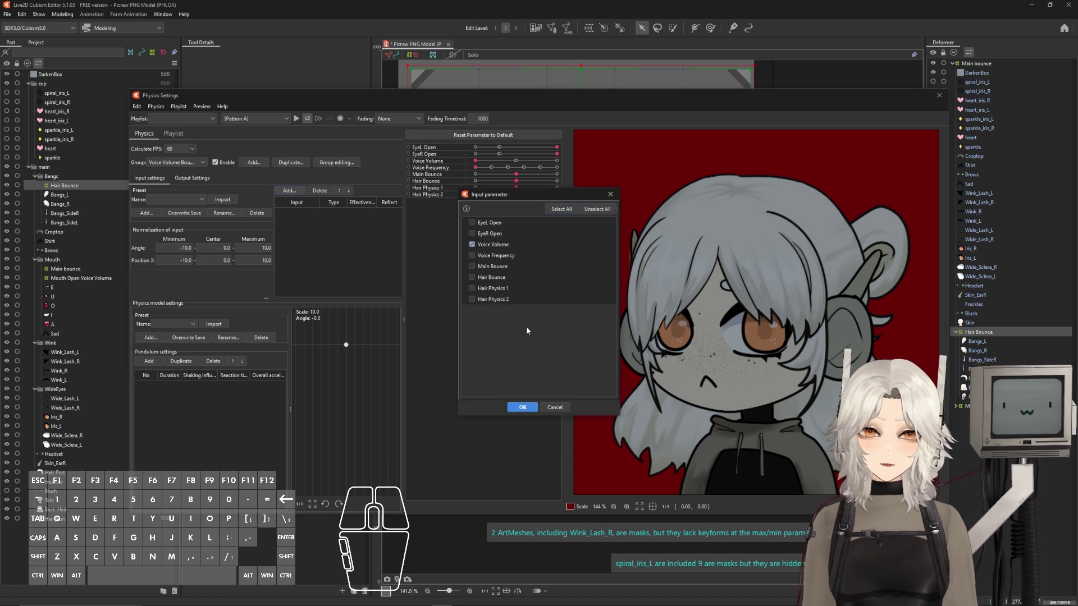
click(521, 406)
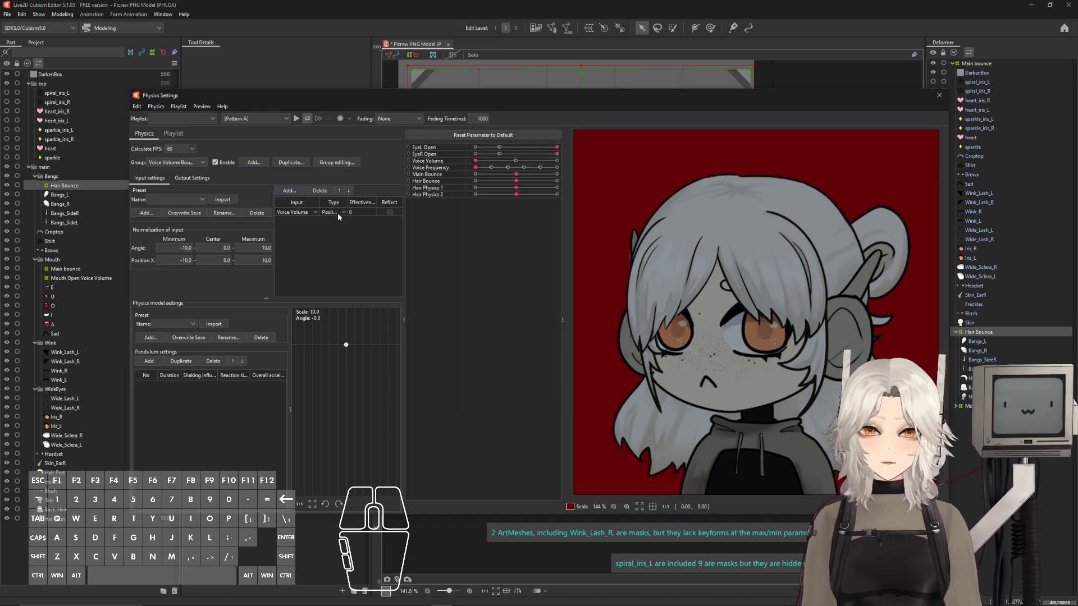
click(352, 213)
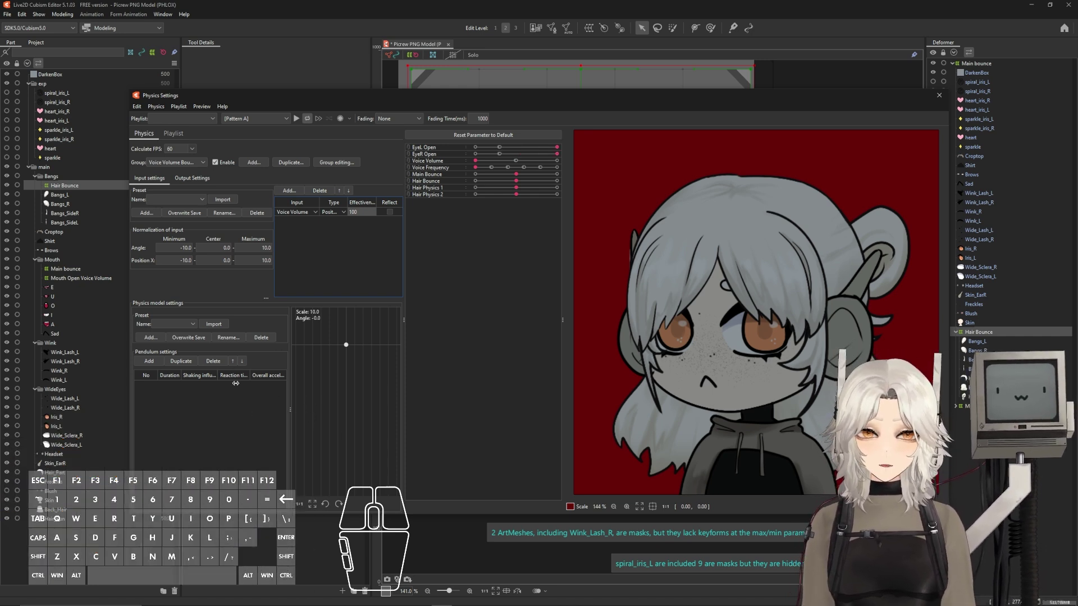
Add four pendulums to the Voice Volume Bounce physics model.
click(149, 362)
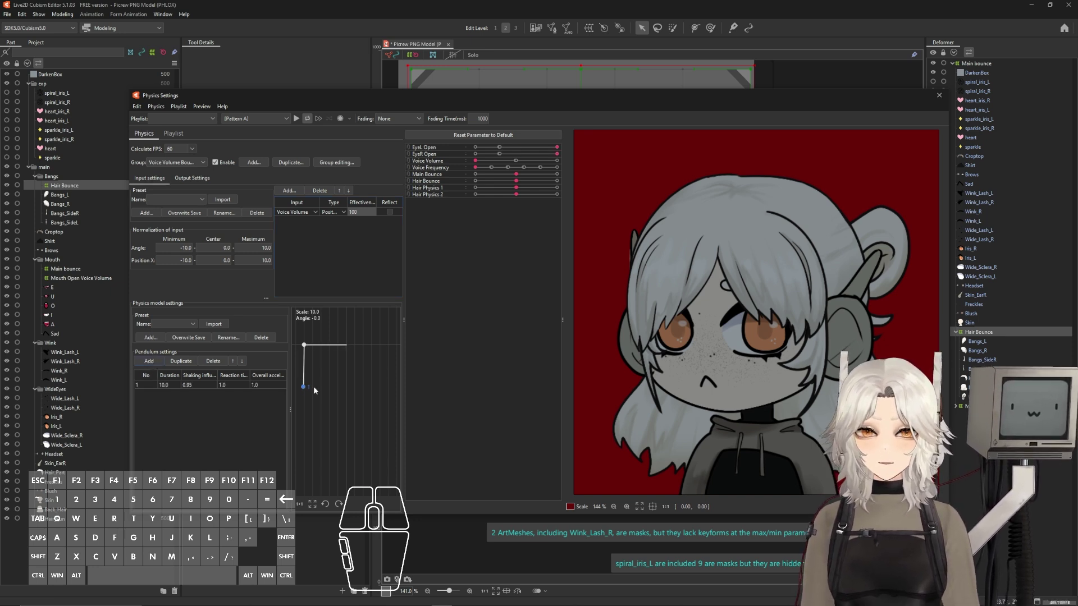
click(149, 361)
click(149, 361)
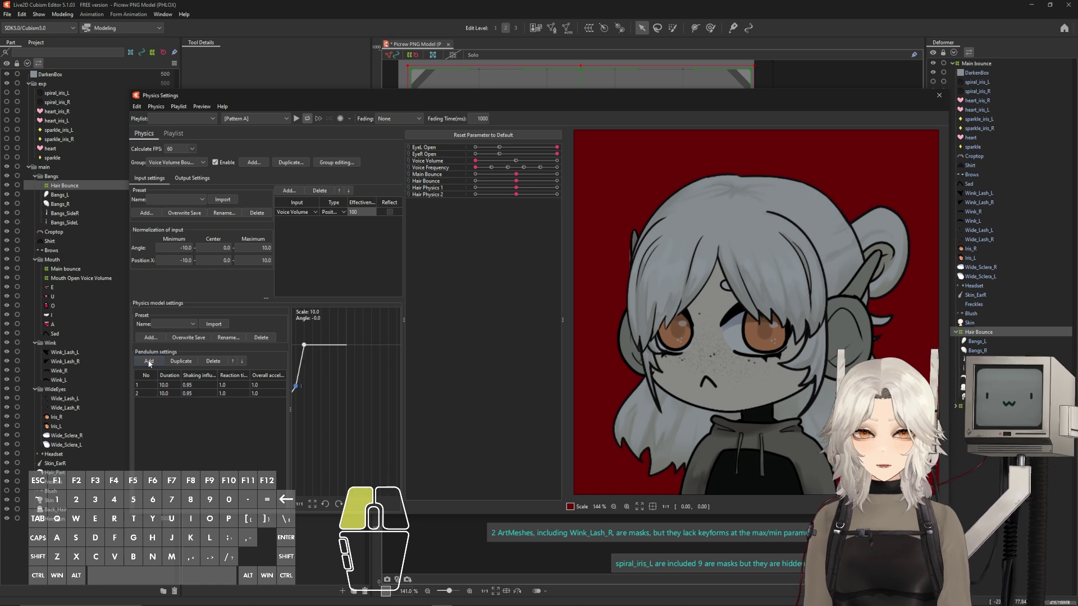
click(149, 361)
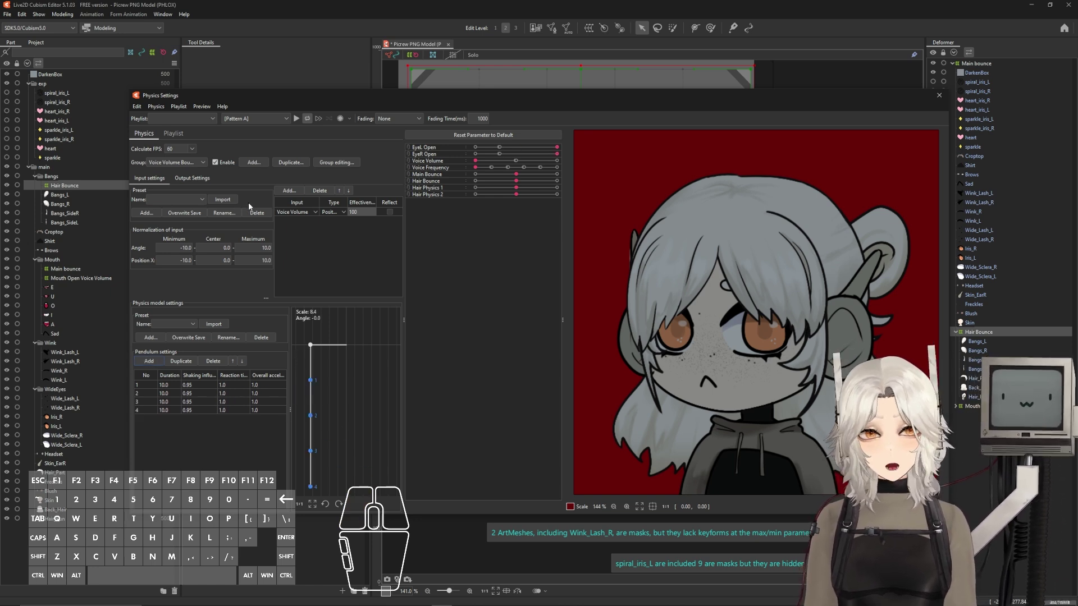
Add Main Bounce, Hair Bounce, Hair Physics 1 and Hair Physics 2 as the group's output parameters.
click(187, 179)
right_click(201, 232)
click(227, 239)
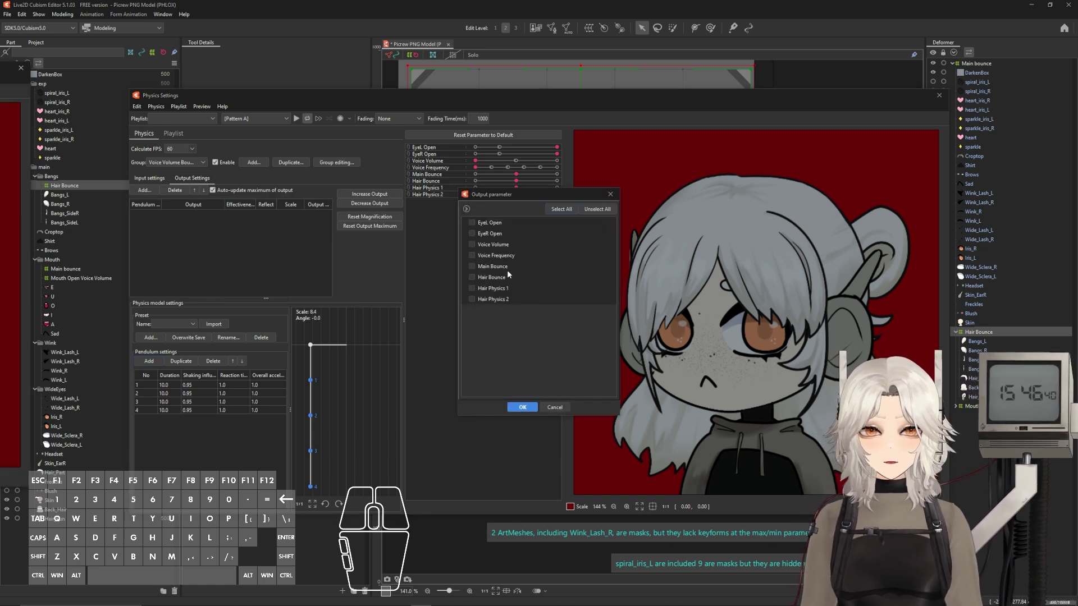
click(471, 267)
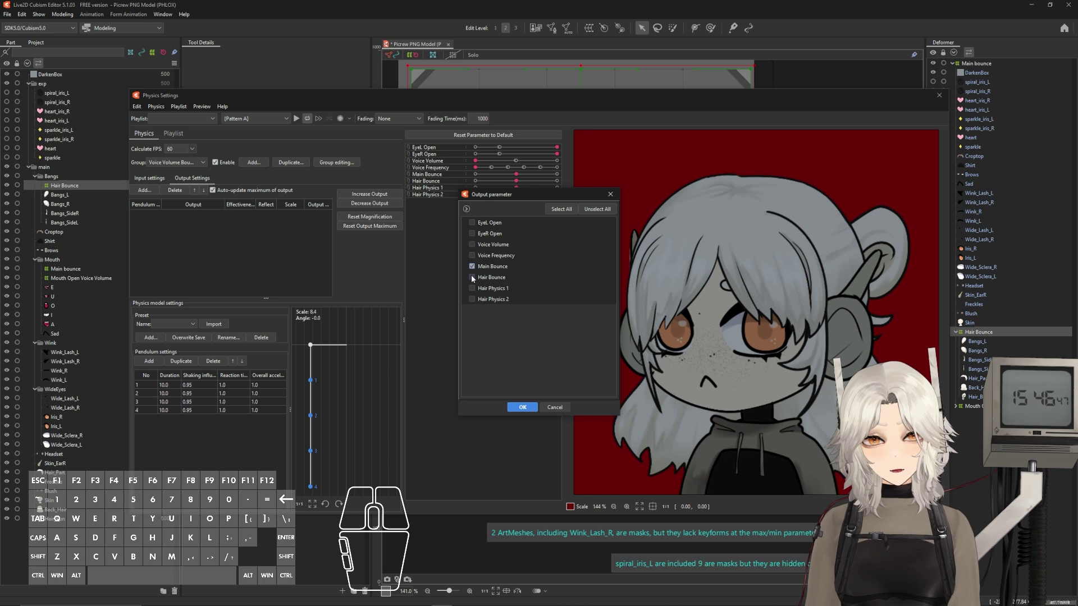
click(471, 278)
click(472, 289)
click(472, 300)
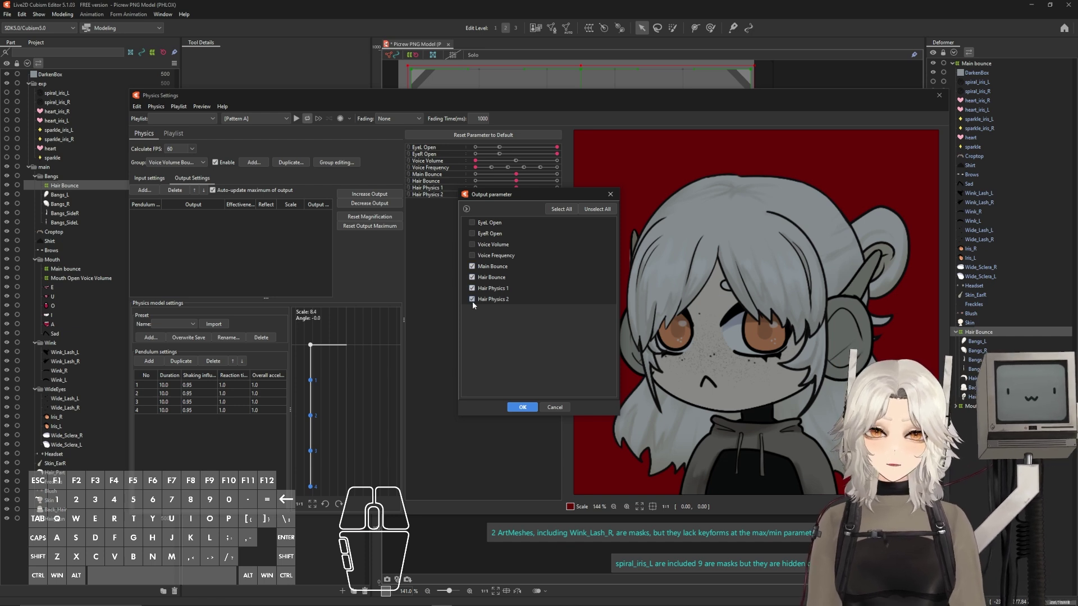
click(522, 408)
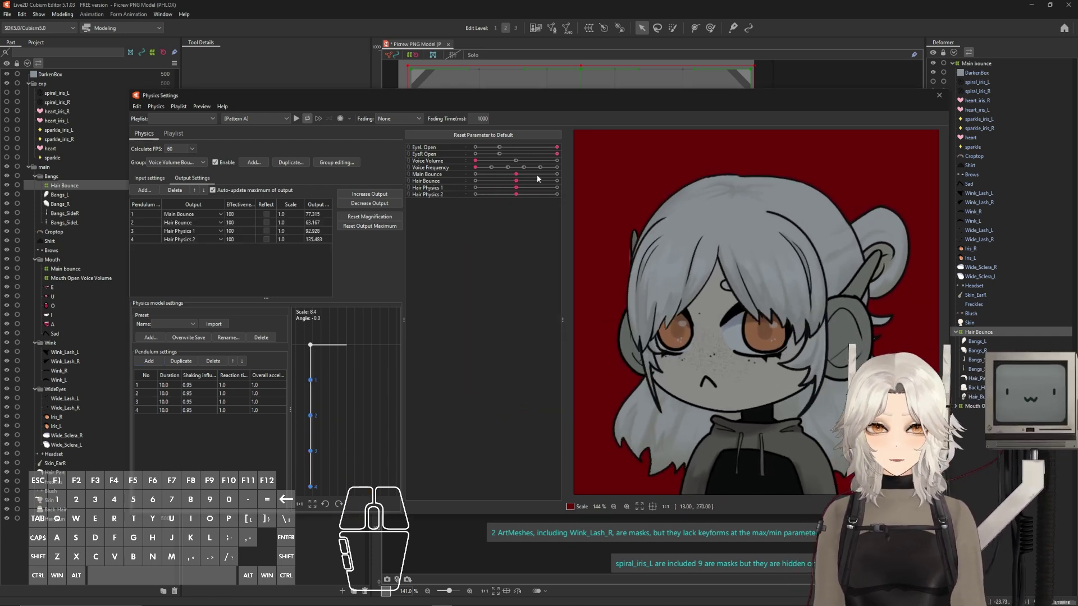
Swing the pendulums by running Voice Volume and decrease all output magnification to fit the parameter range, repeating both once.
drag(490, 161, 463, 167)
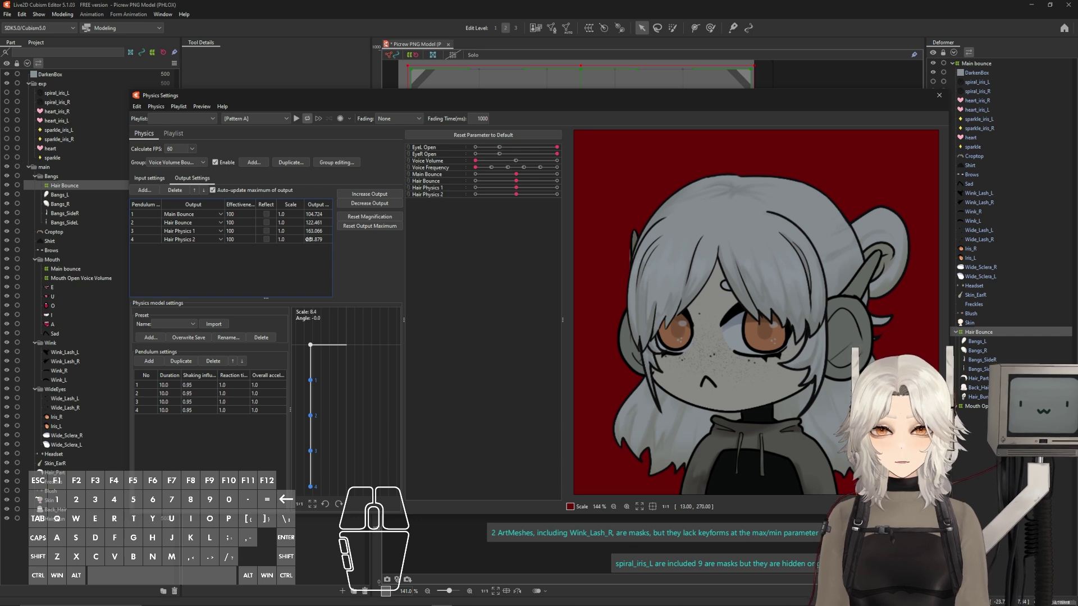
click(364, 205)
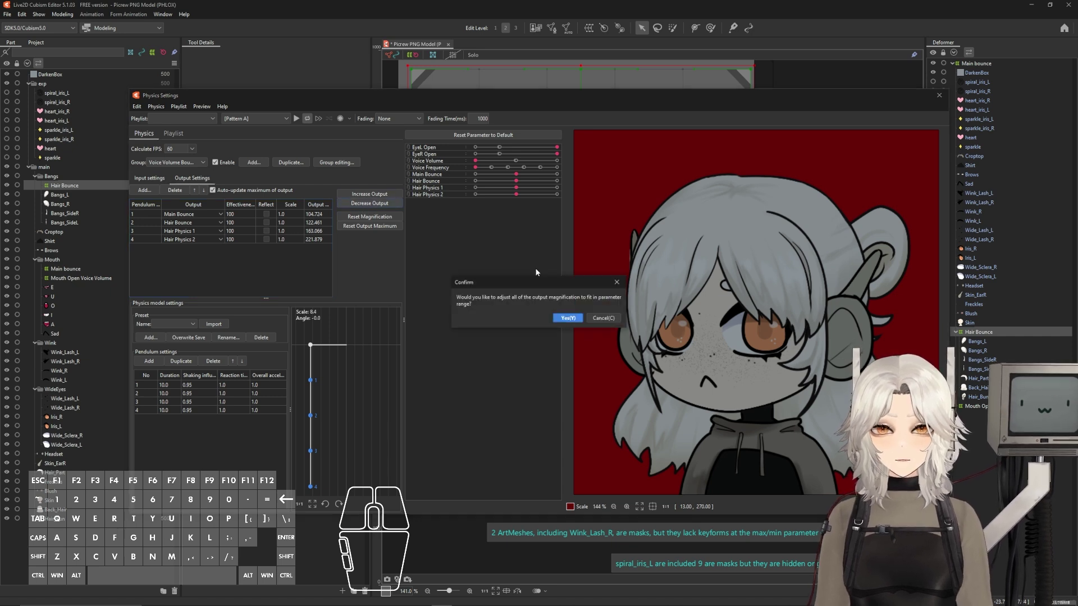
click(564, 318)
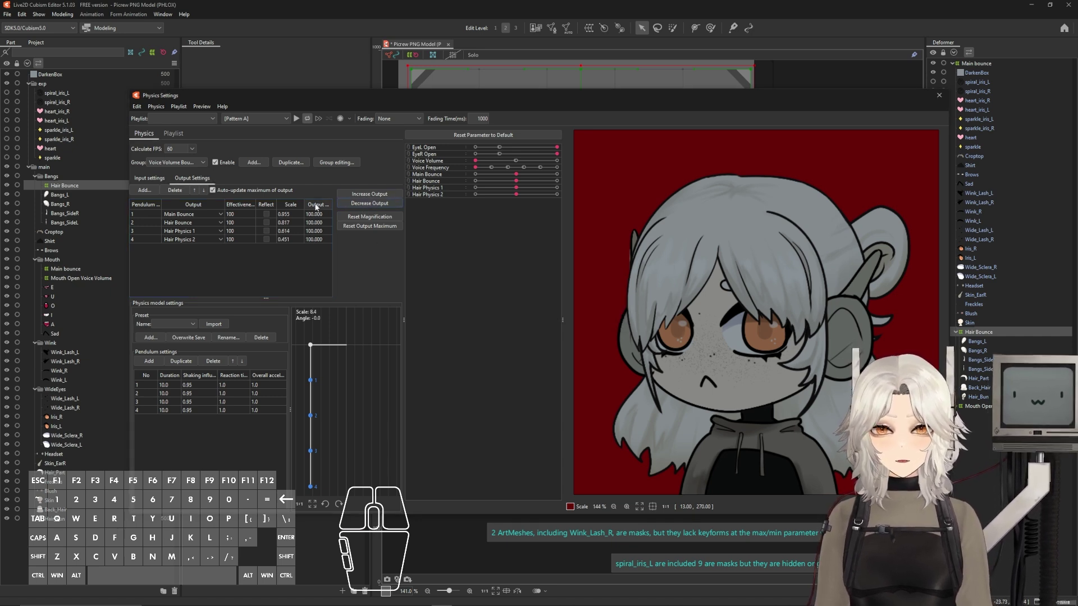
drag(476, 160, 572, 170)
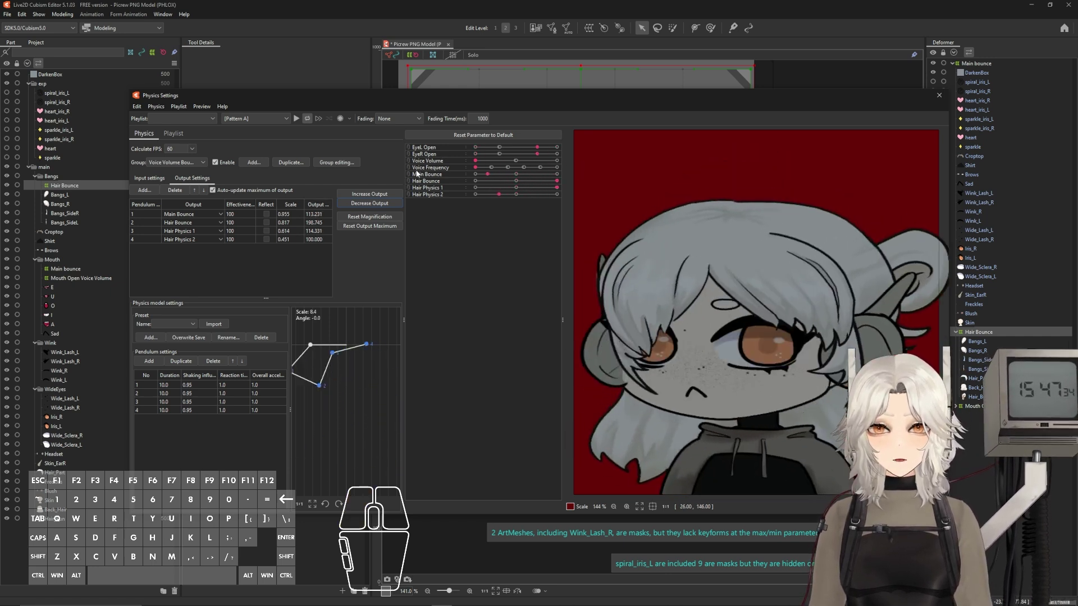
click(369, 205)
click(568, 317)
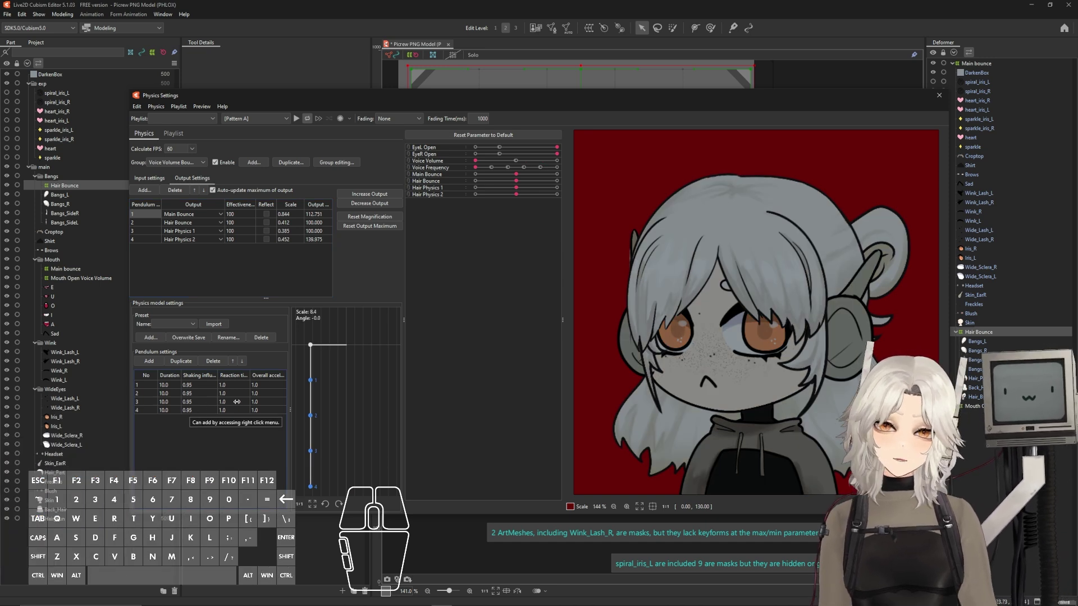
Set the four pendulums' reaction times to 1.29, 1.28, 1.2 and 1.07, and the overall acceleration of pendulums 1 and 2 to 1.31.
drag(226, 385, 242, 393)
drag(226, 402, 238, 402)
drag(226, 410, 230, 410)
drag(475, 160, 456, 164)
drag(260, 385, 276, 385)
drag(259, 393, 272, 393)
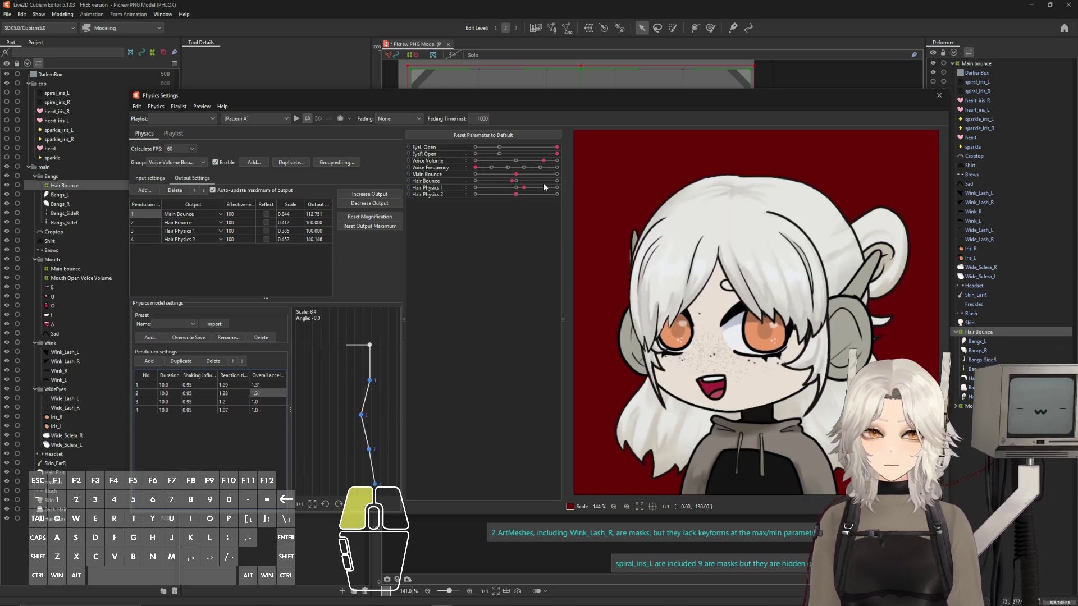
Set pendulums 3 and 4 to shaking influence 0.87, pendulum 3's reaction time to 1.19, and the four durations to 12.8, 9.5, 9.0 and 8.0.
drag(191, 402, 224, 403)
mouse_move(164, 385)
mouse_down()
mouse_move(178, 385)
mouse_move(158, 402)
mouse_up()
drag(164, 410, 153, 410)
Run Voice Volume with the tuned pendulums, decrease the outputs to fit the parameter range again, and close the physics settings.
mouse_move(544, 160)
mouse_down()
mouse_move(486, 169)
mouse_move(567, 166)
mouse_move(473, 172)
mouse_move(559, 167)
mouse_up()
click(391, 202)
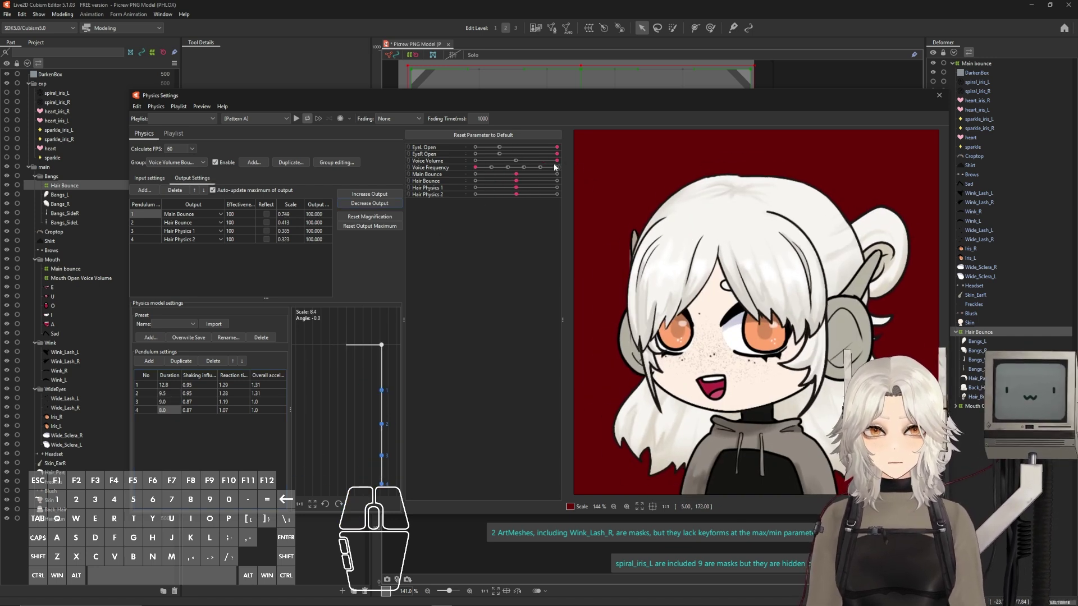
drag(555, 163, 595, 185)
click(388, 203)
click(566, 317)
mouse_move(556, 161)
mouse_down()
mouse_move(447, 172)
mouse_move(583, 183)
mouse_move(559, 171)
mouse_up()
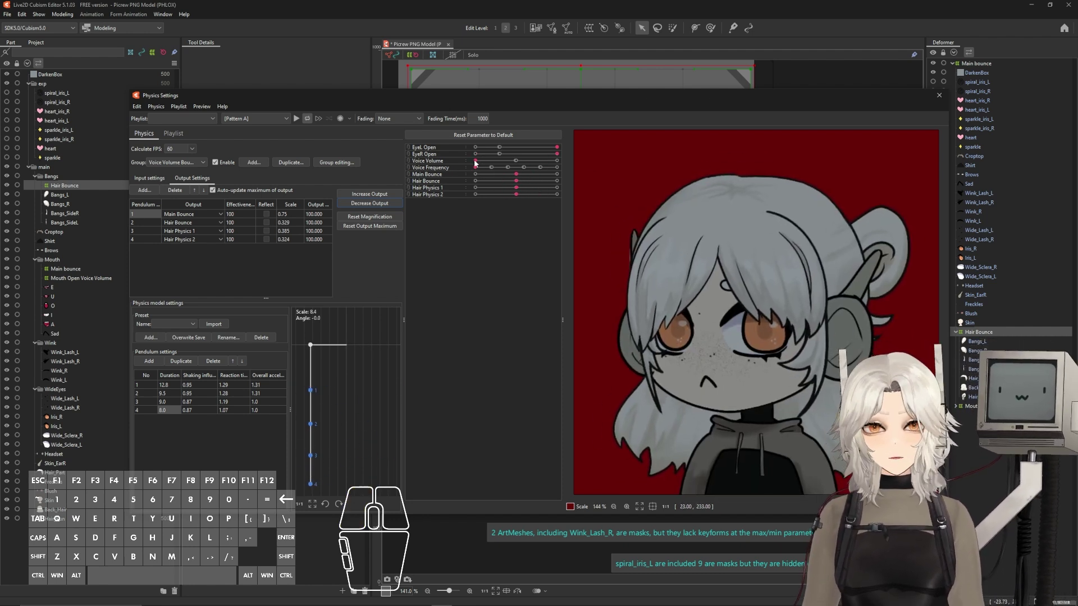
click(219, 264)
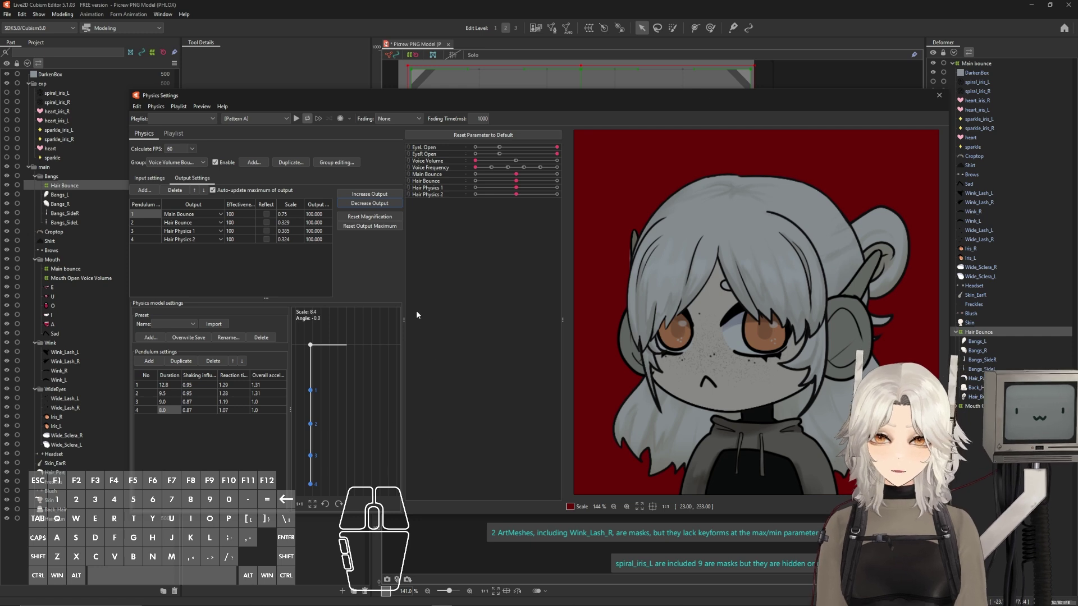
click(149, 178)
click(940, 97)
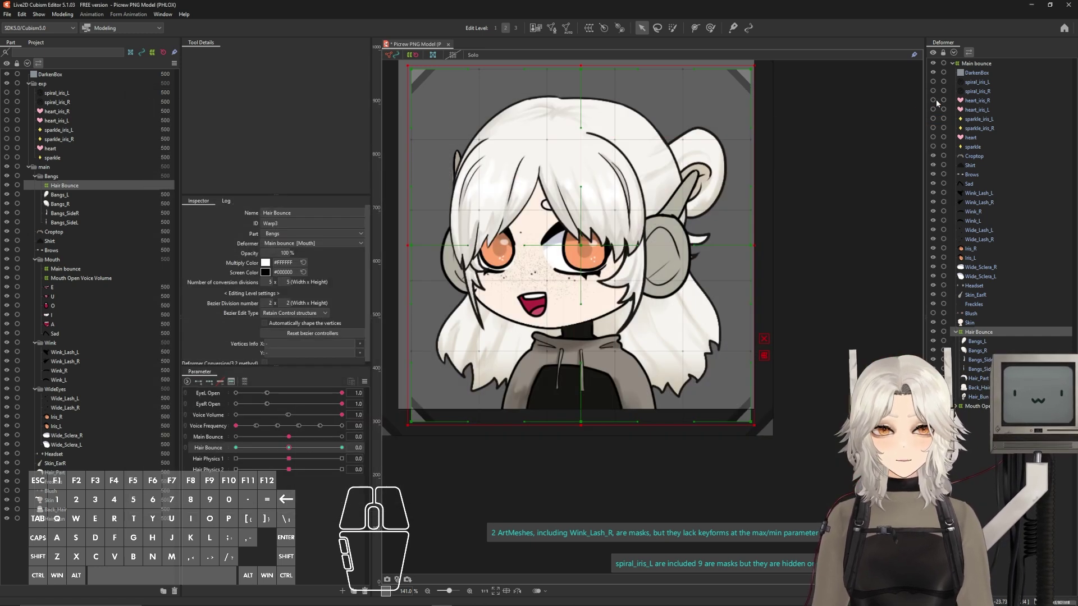